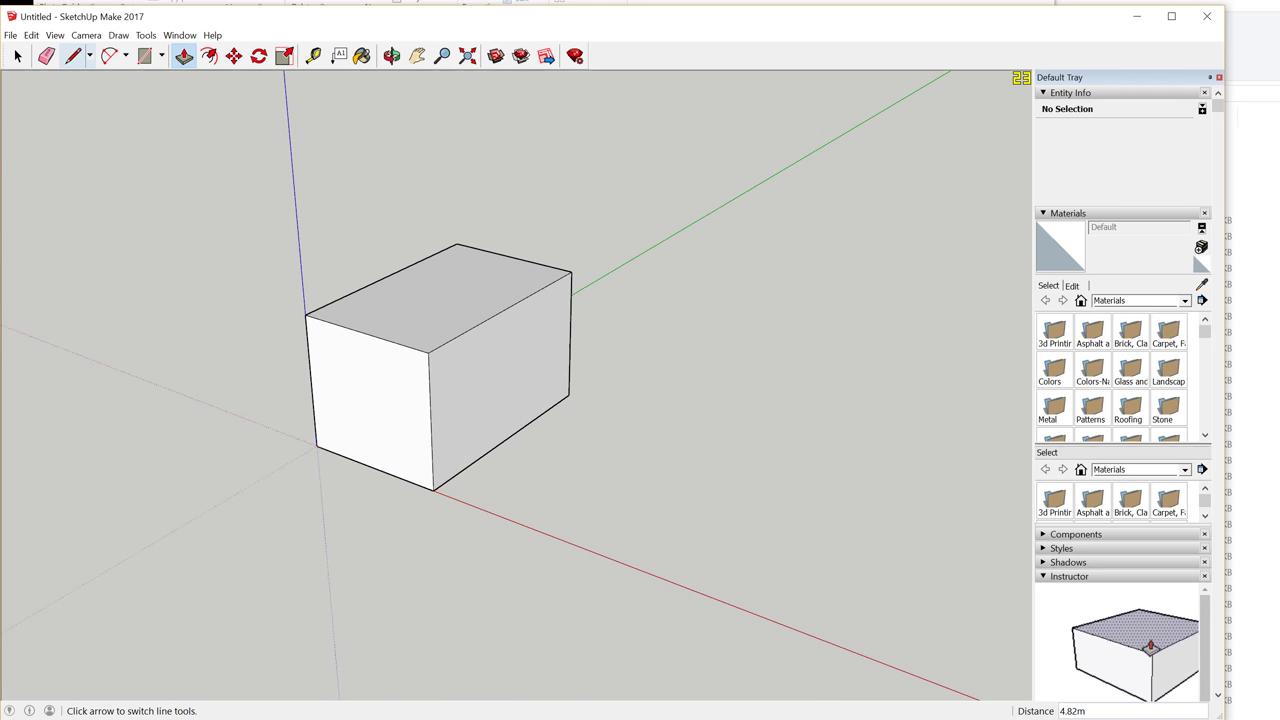
drag(922, 2, 956, 4)
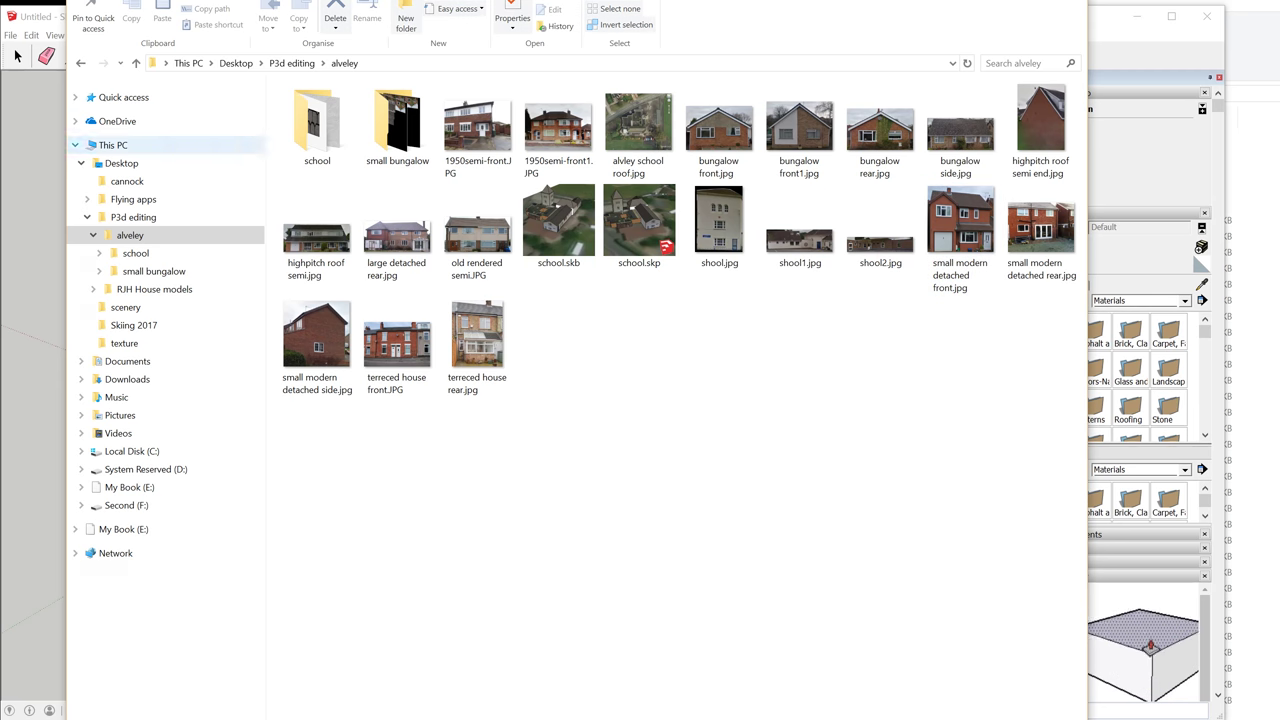
click(35, 165)
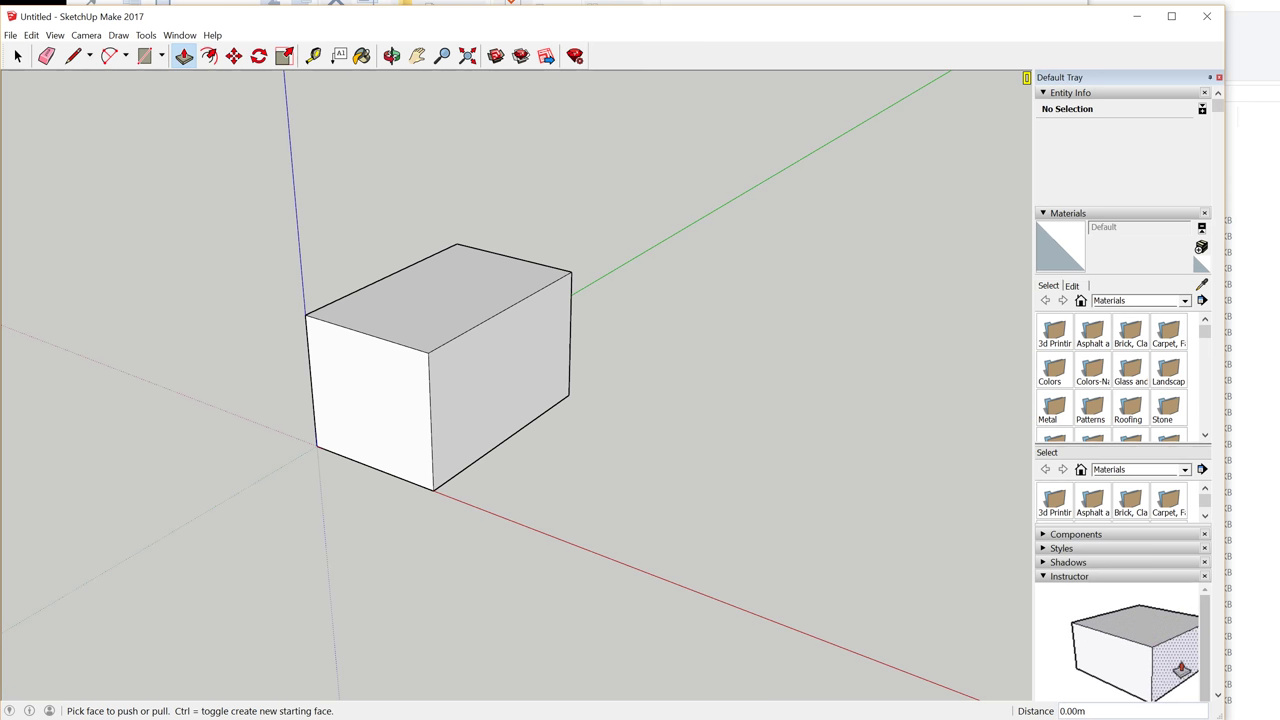
key(alt+Tab)
key(alt+Tab)
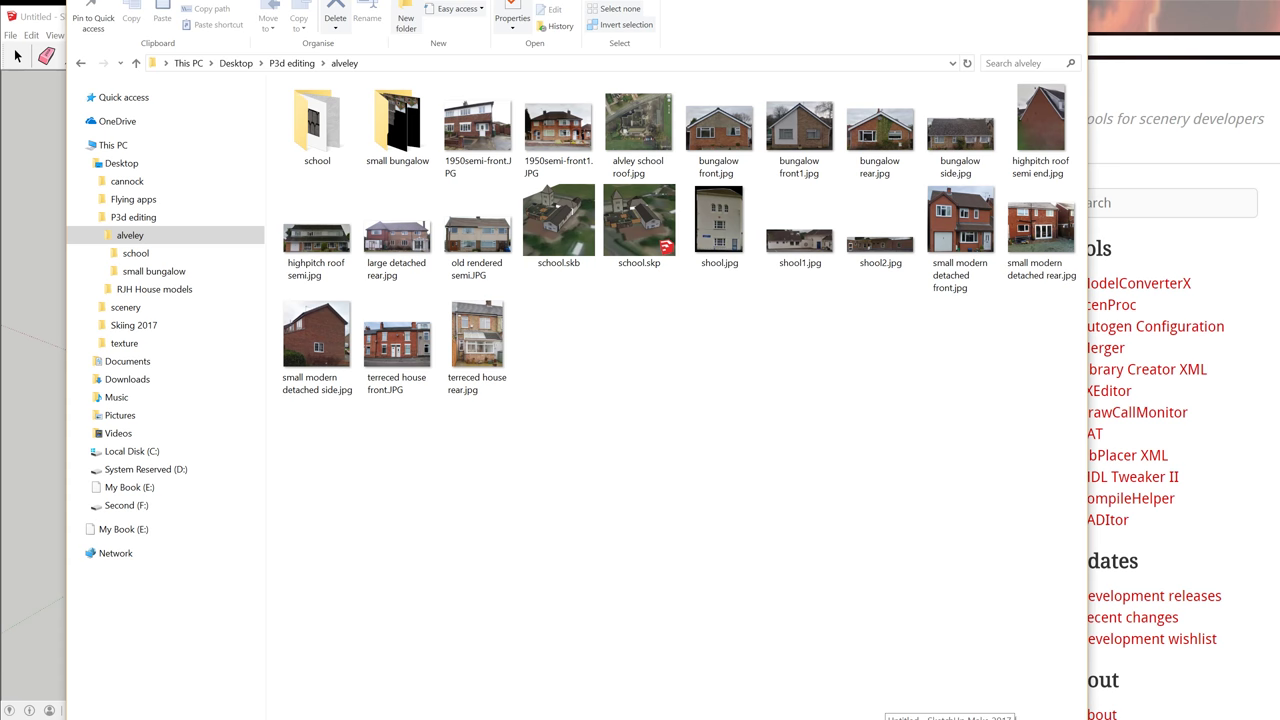
click(950, 719)
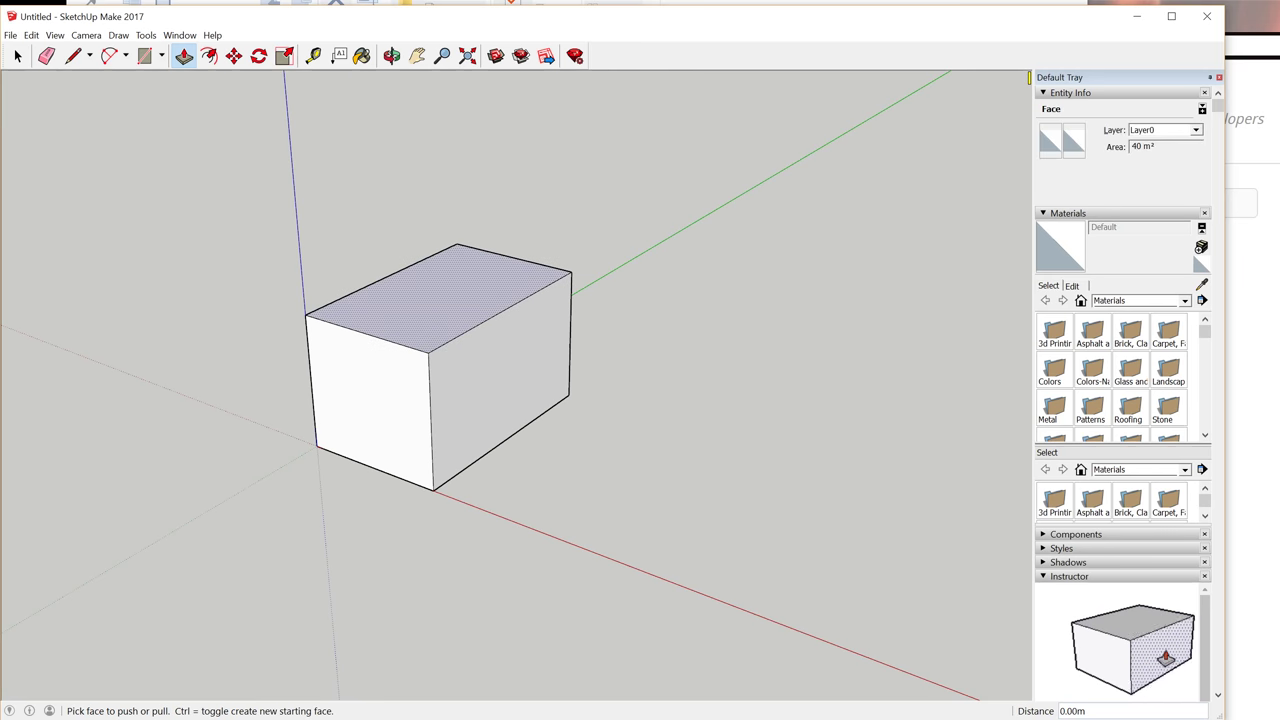
Draw a line about 5 m long across the box's top face, joining the midpoints of its two long edges
key(l)
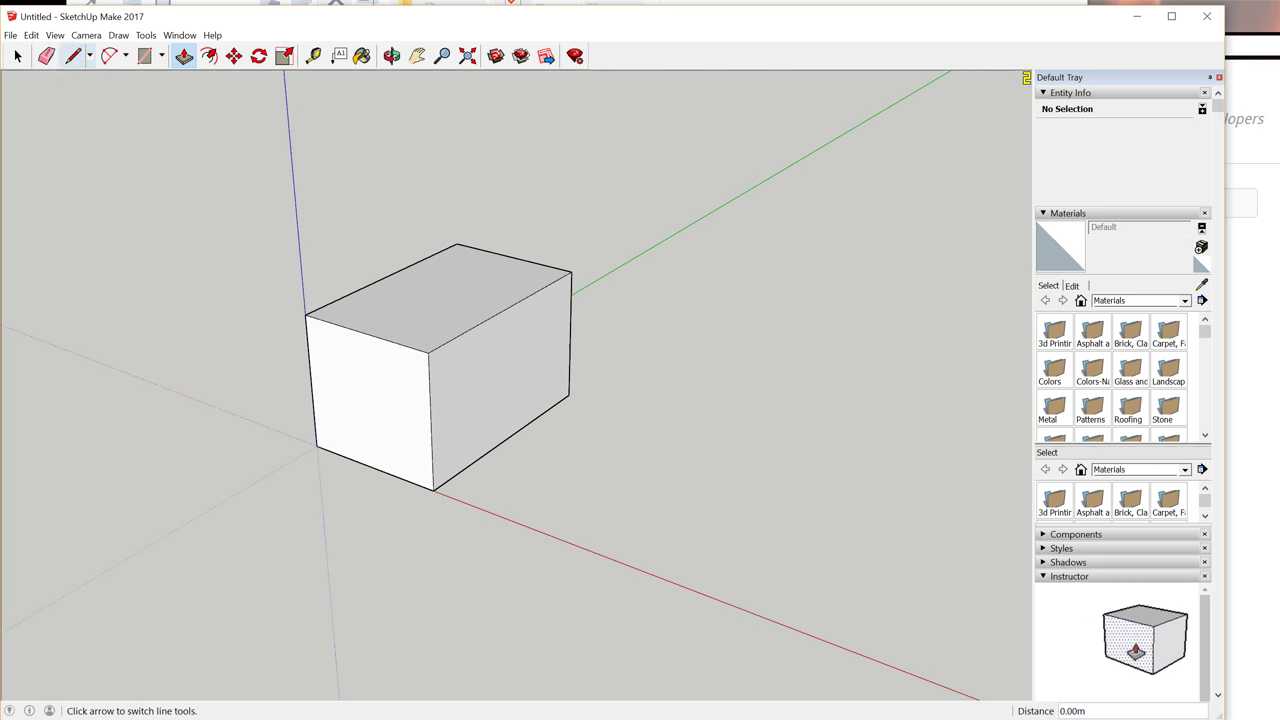
click(386, 277)
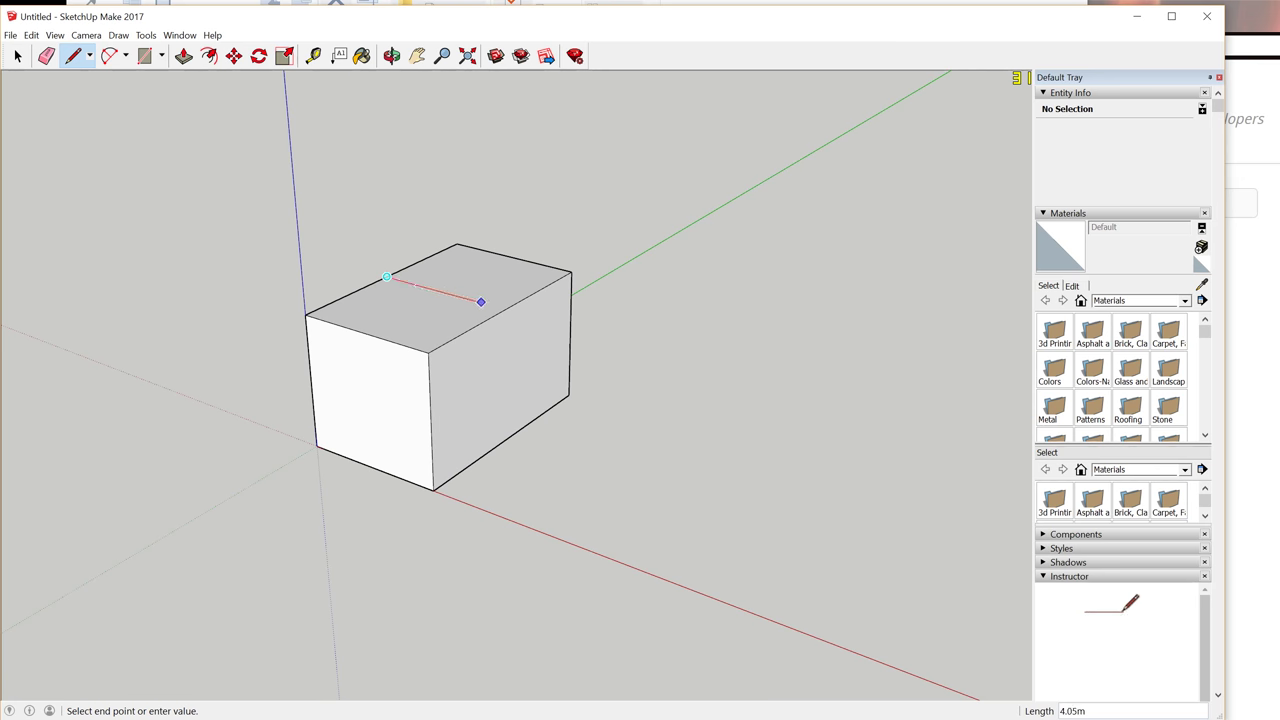
click(505, 309)
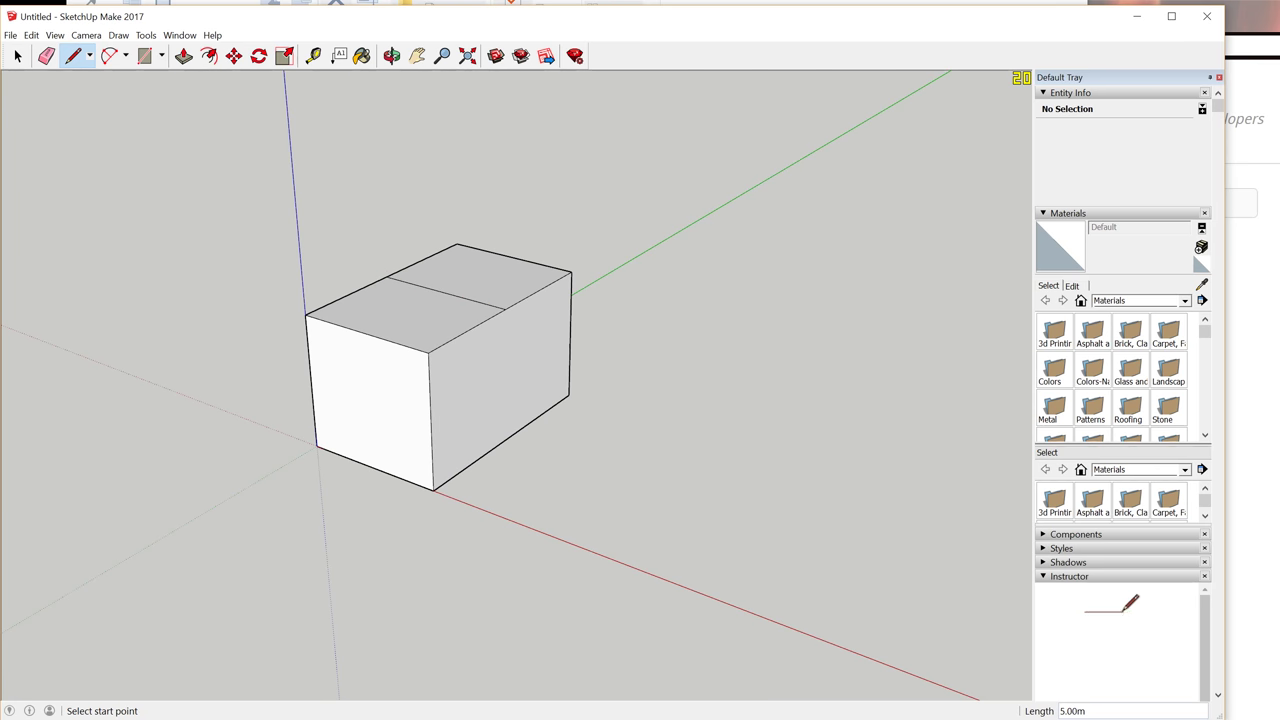
Move the dividing line on the top face straight up about 1.81 m to form a pitched roof
click(233, 55)
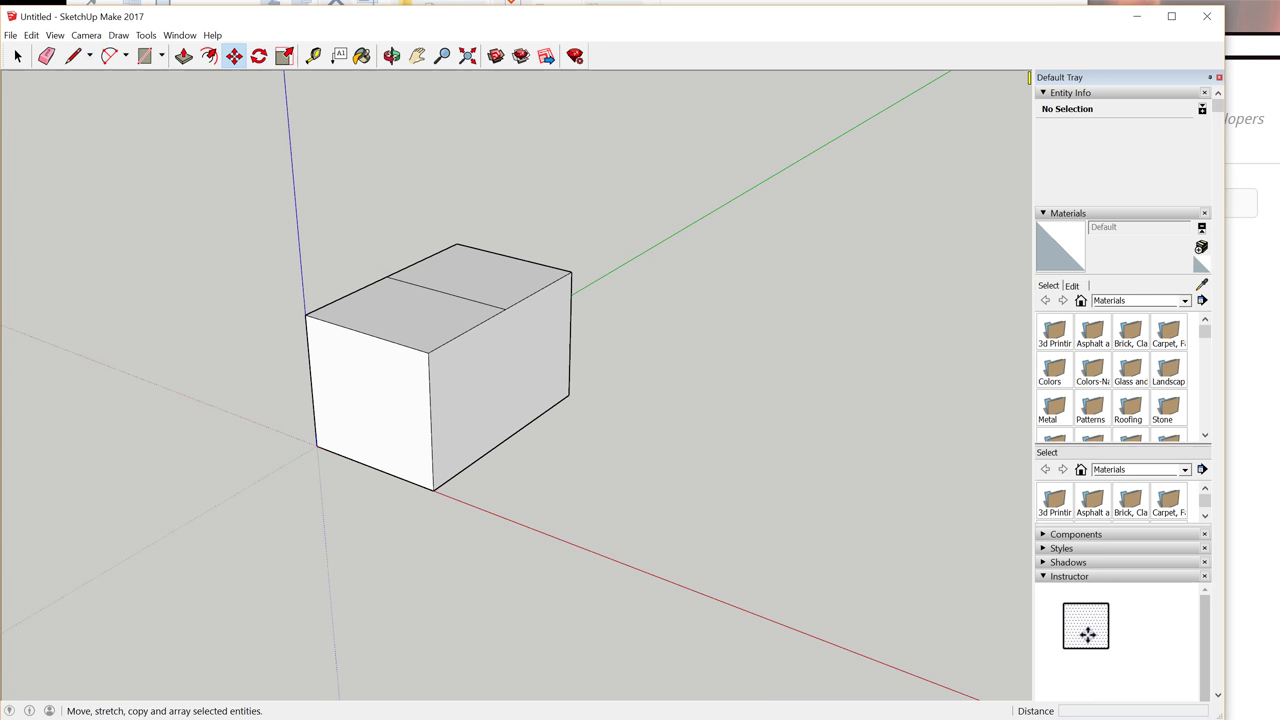
click(440, 290)
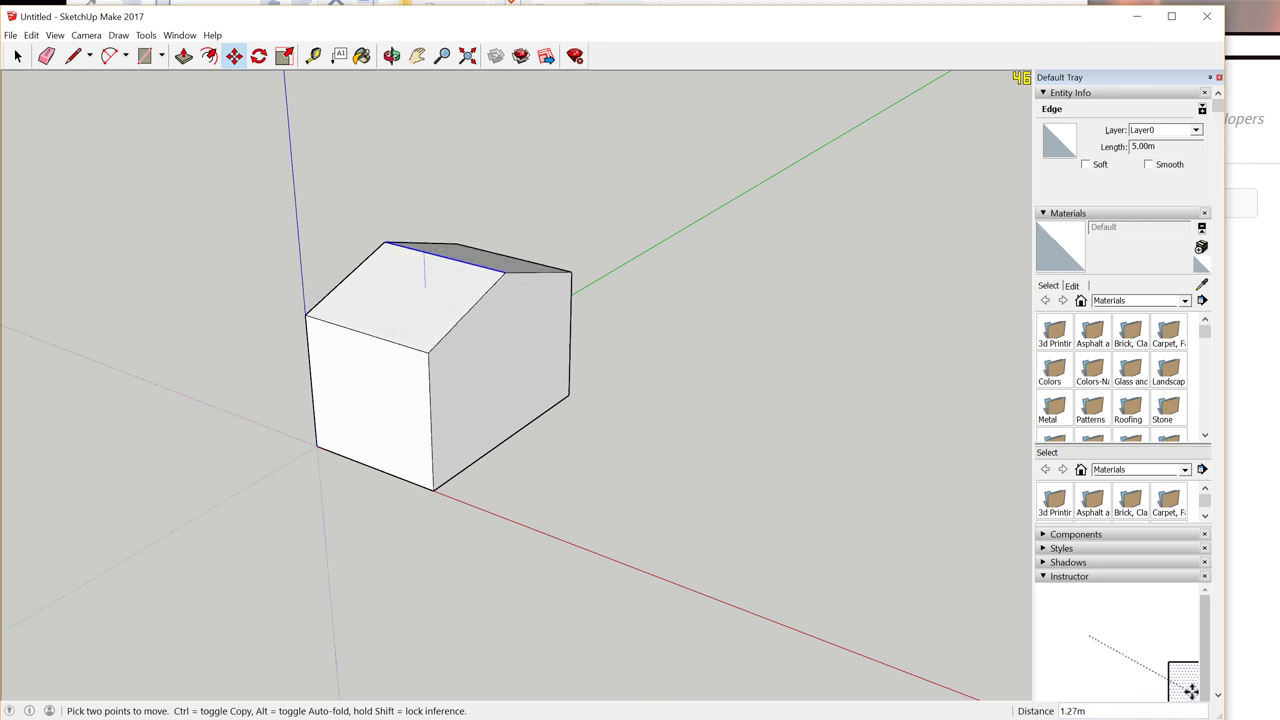
click(424, 236)
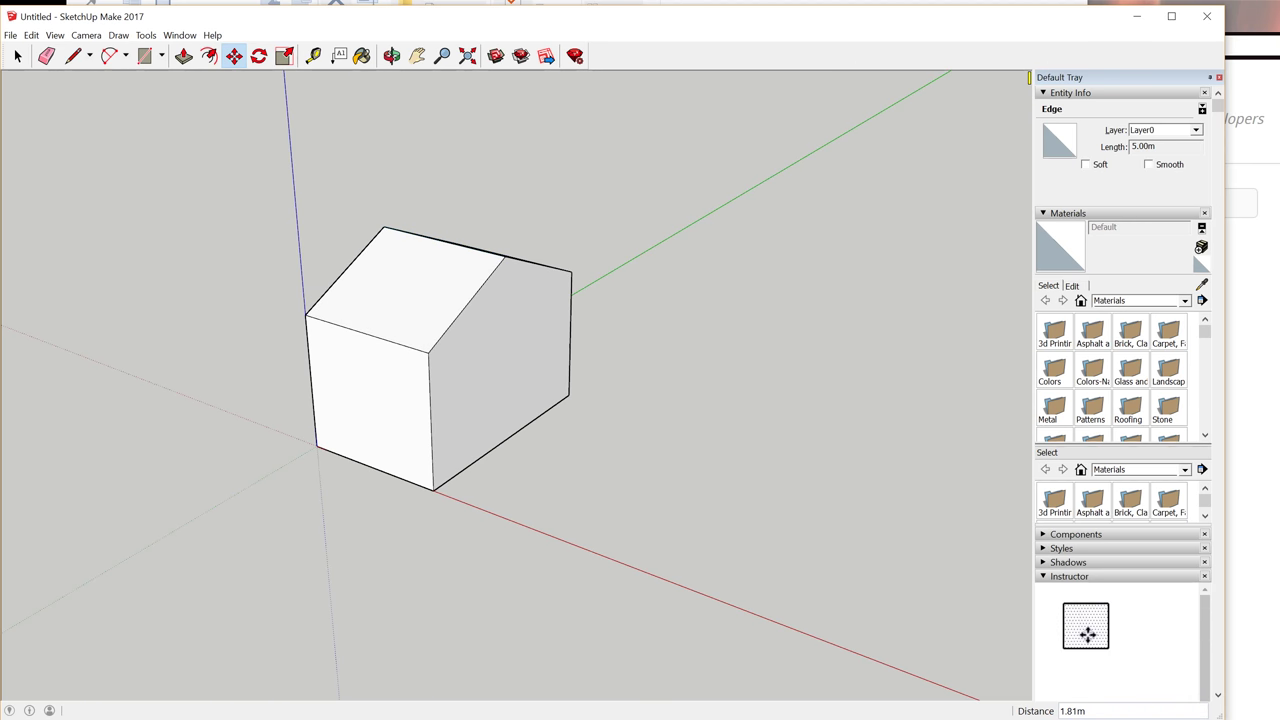
Examine the house's pitched roof, gable end and front wall from several angles
middle_drag(415, 302, 510, 278)
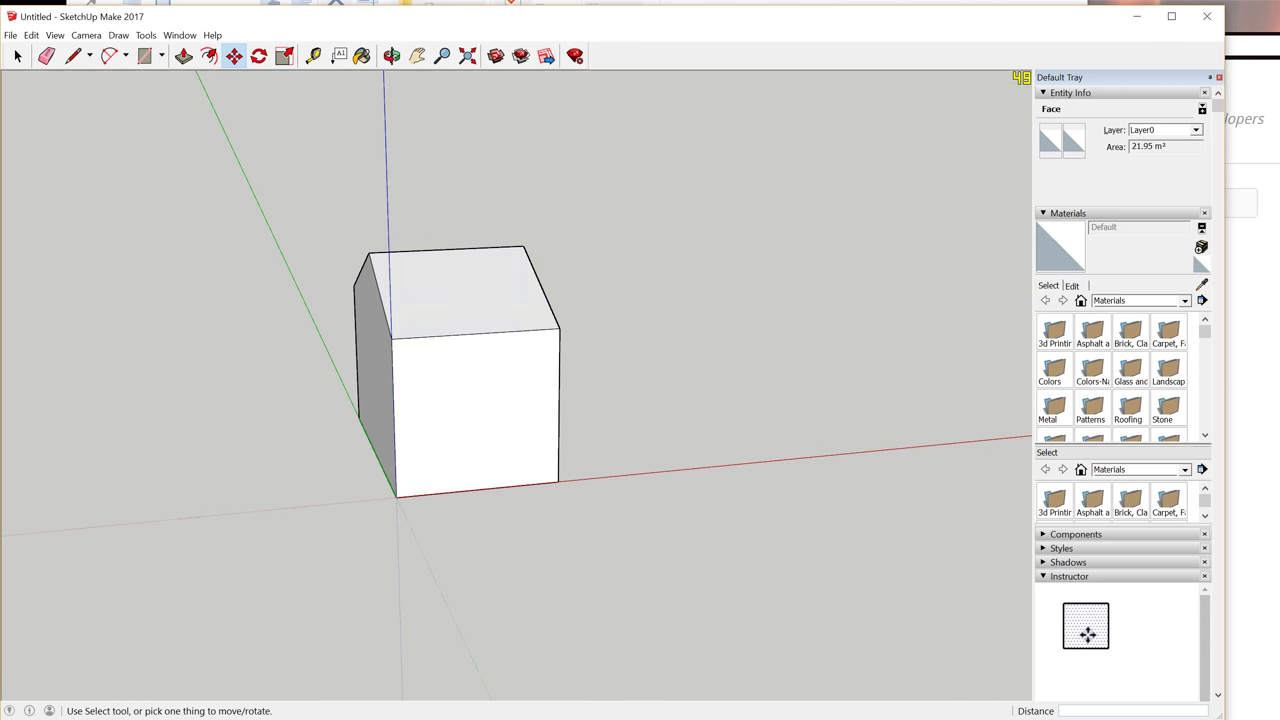
middle_drag(335, 320, 280, 335)
middle_drag(440, 362, 545, 335)
middle_drag(390, 385, 395, 425)
middle_drag(550, 380, 498, 372)
middle_drag(498, 372, 408, 360)
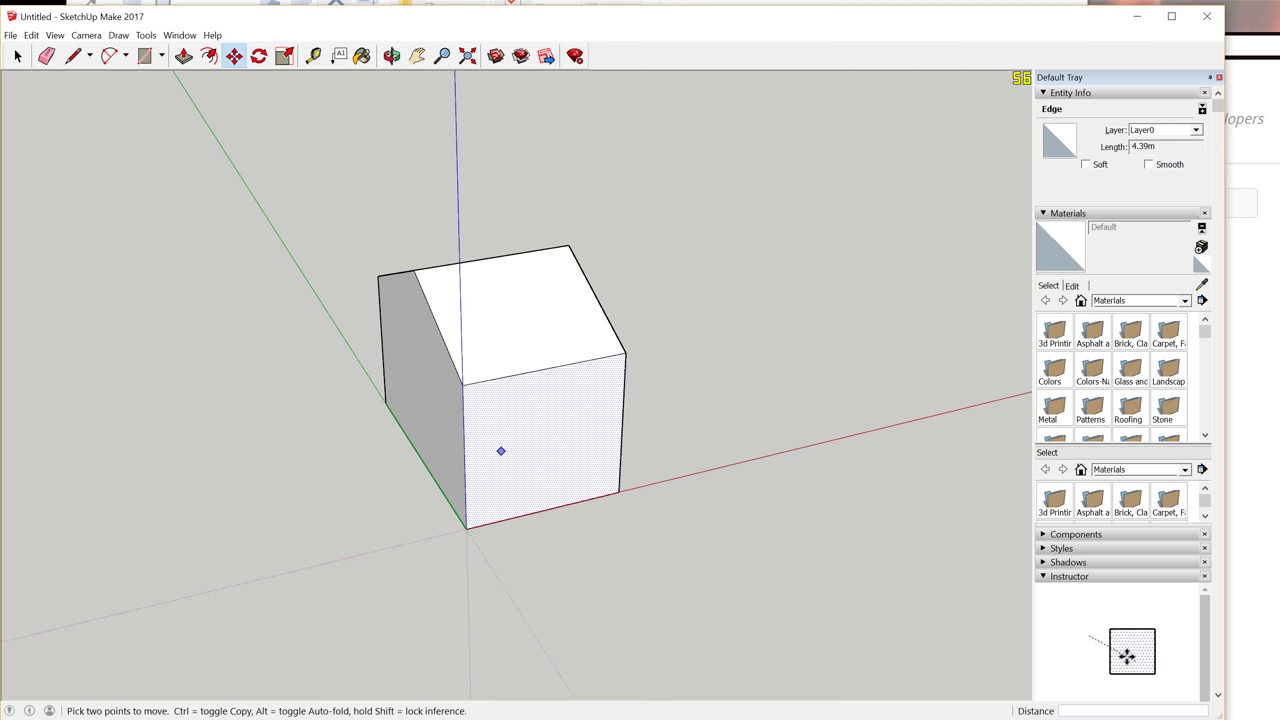
middle_drag(508, 430, 443, 108)
mouse_move(470, 395)
middle_down()
mouse_move(378, 405)
mouse_move(408, 370)
mouse_move(490, 368)
mouse_move(472, 370)
middle_up()
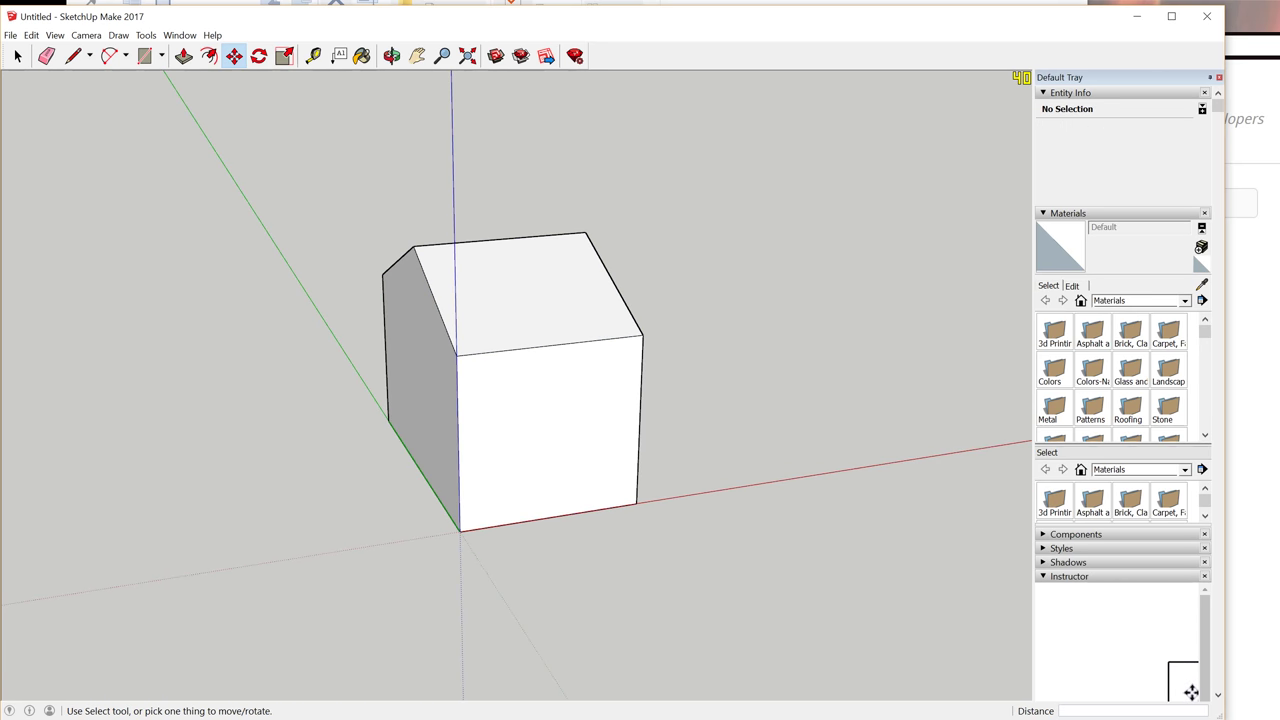
middle_drag(537, 294, 541, 240)
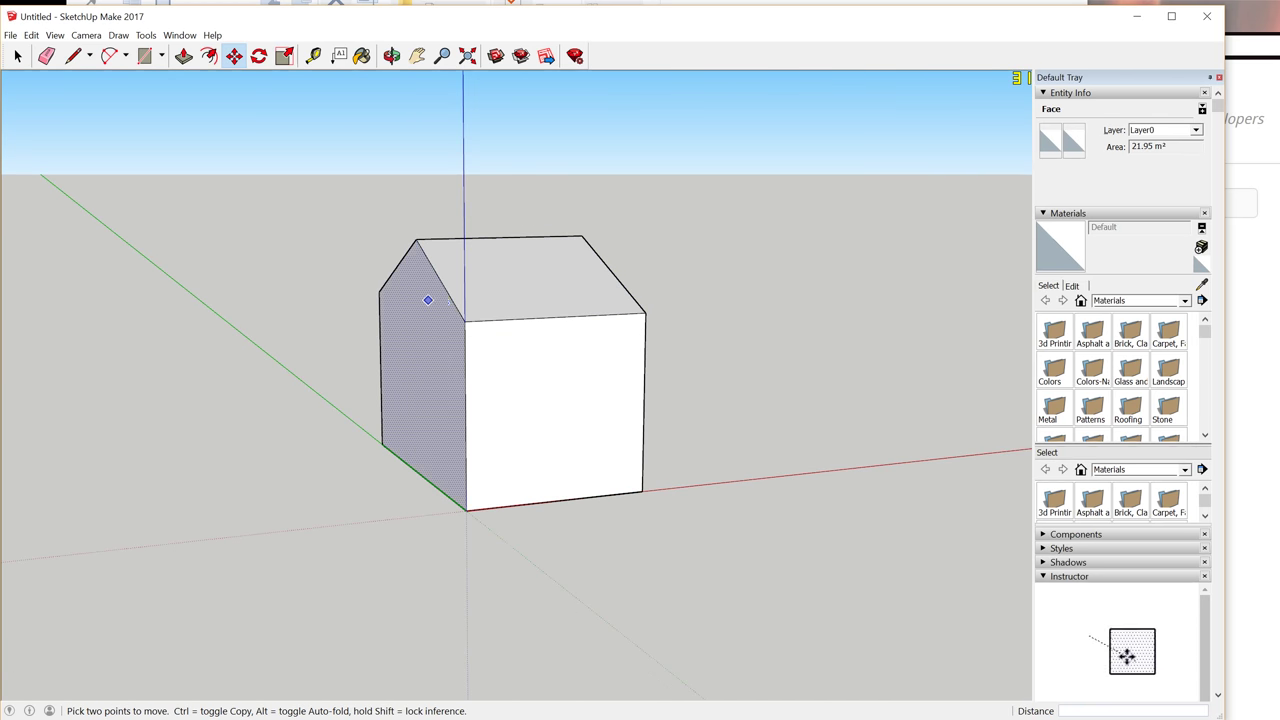
scroll(428, 297, up, 1)
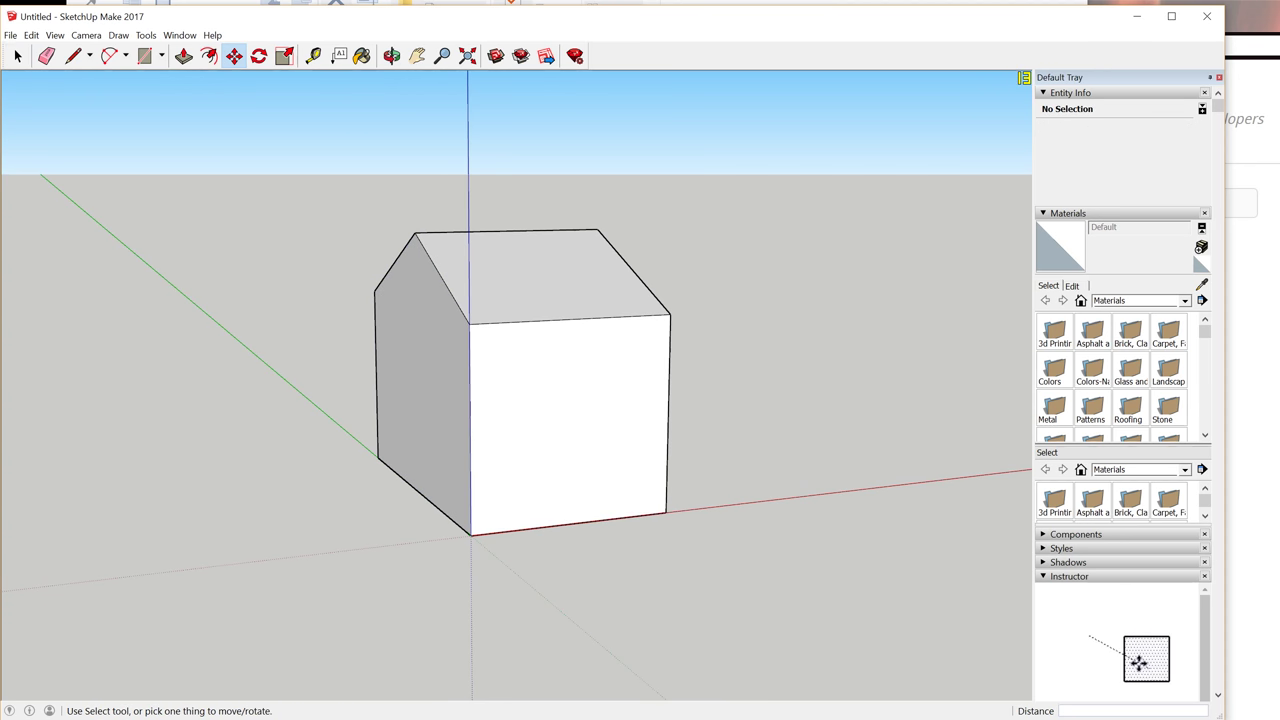
Open the Add Location map and find the row of houses beside Greenway Ave and Seabright Way at close range
click(10, 35)
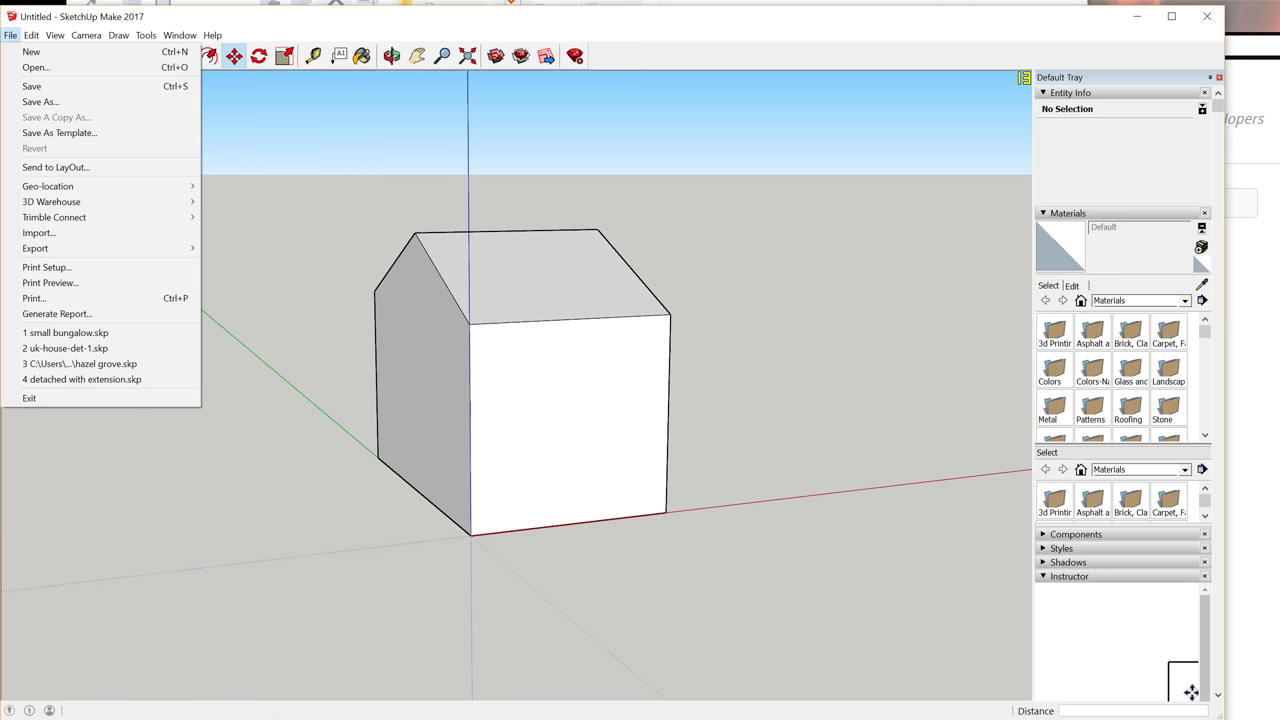
mouse_move(60, 186)
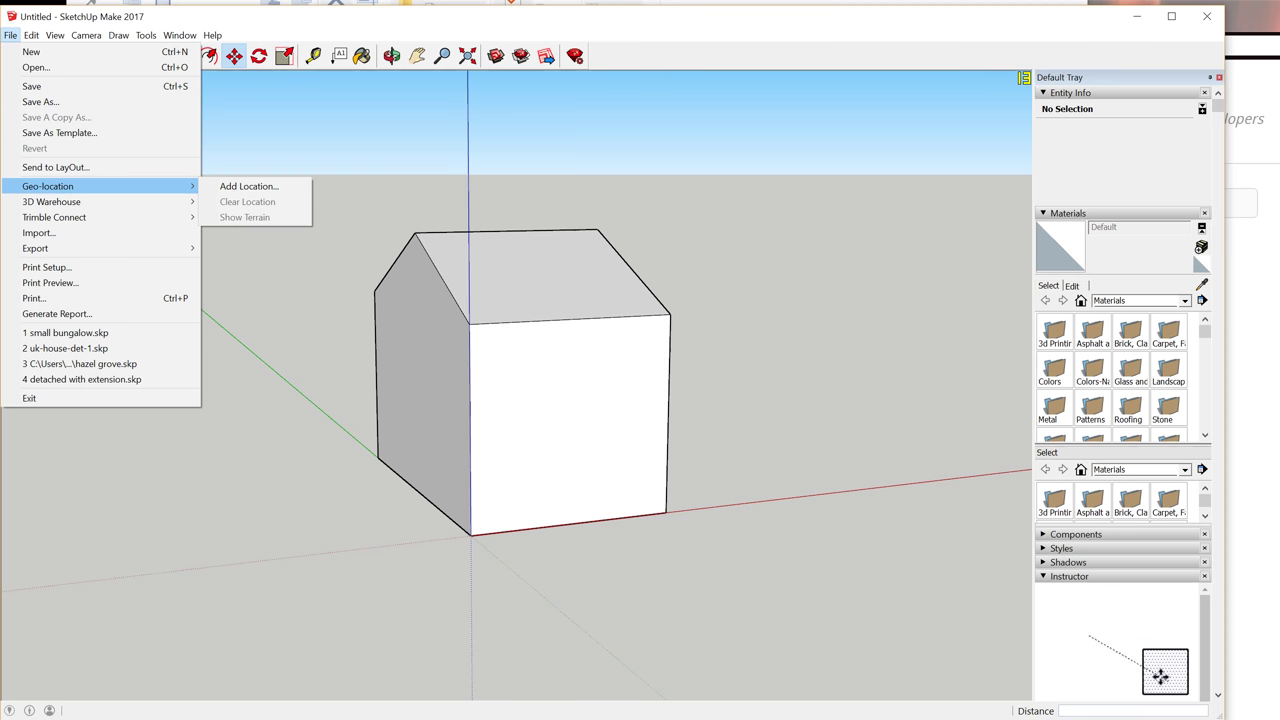
click(249, 186)
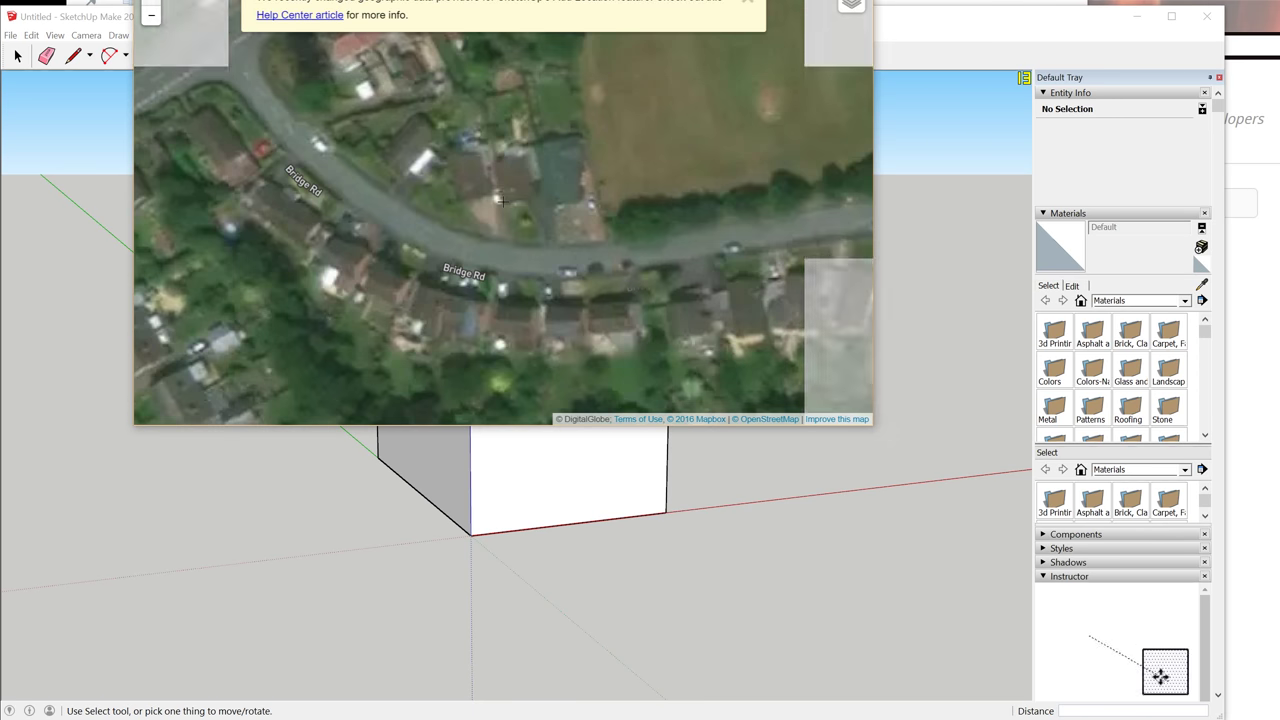
scroll(502, 201, down, 3)
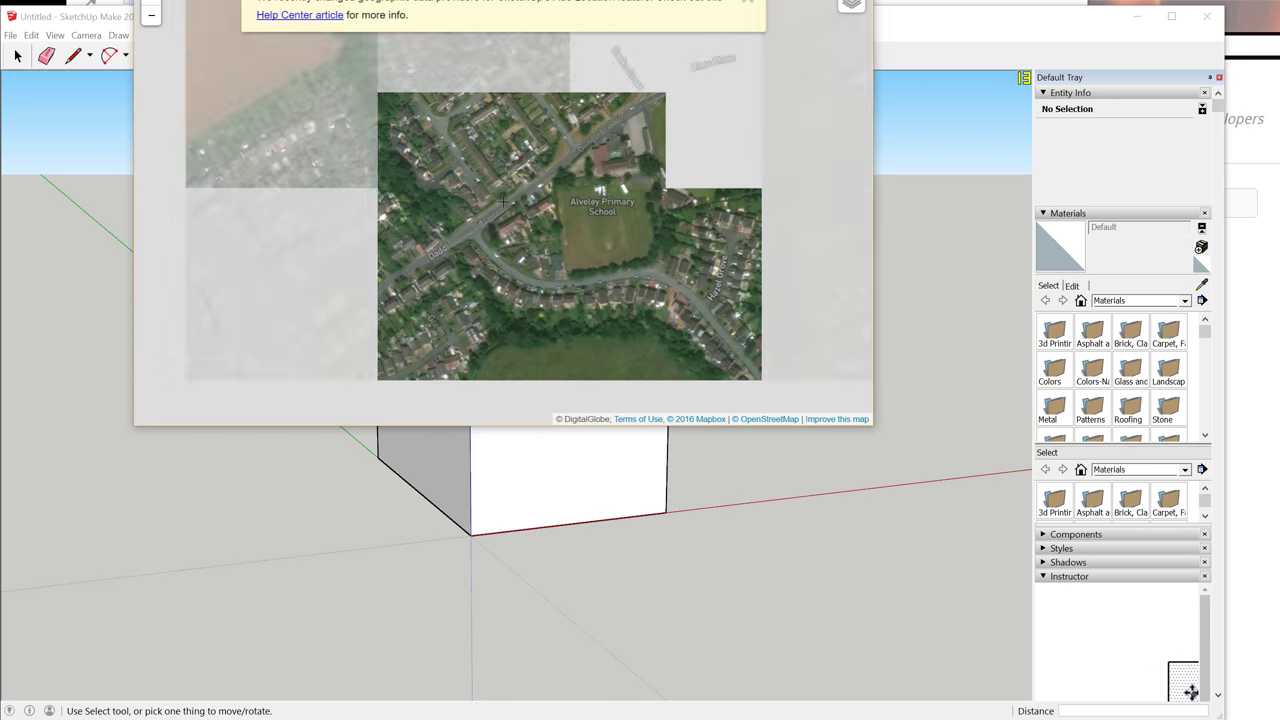
drag(503, 281, 533, 121)
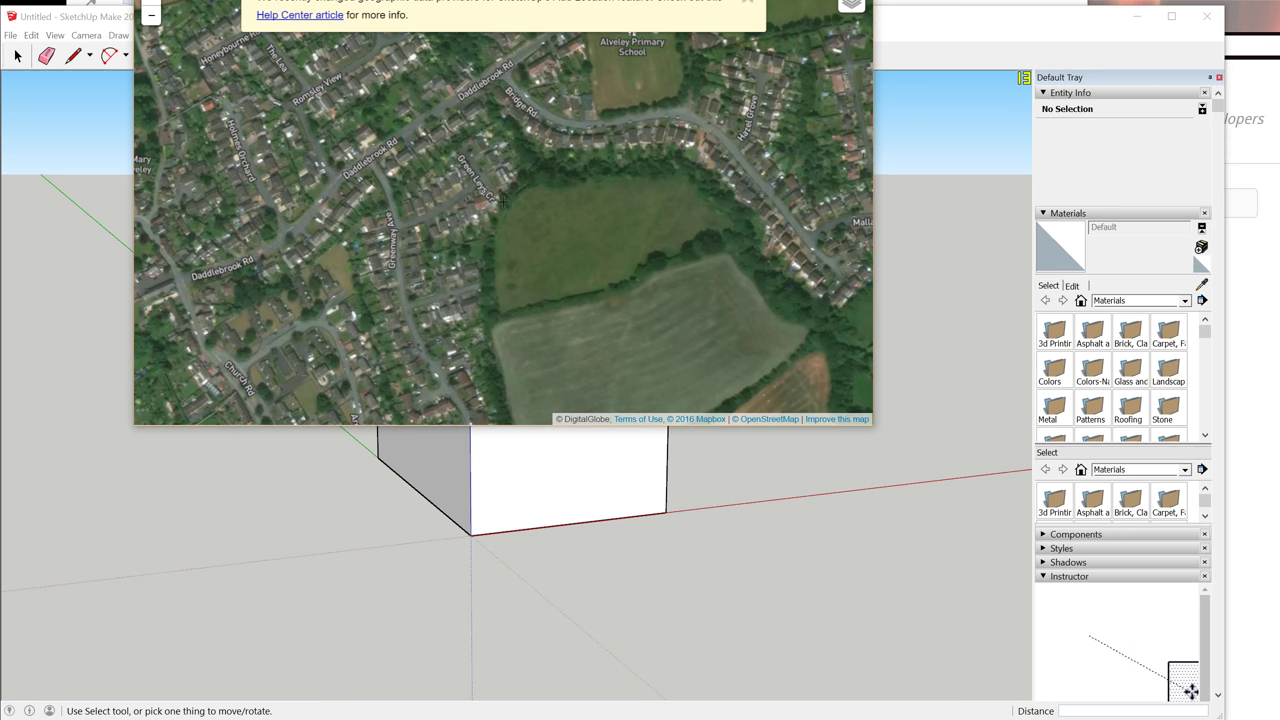
drag(503, 300, 510, 136)
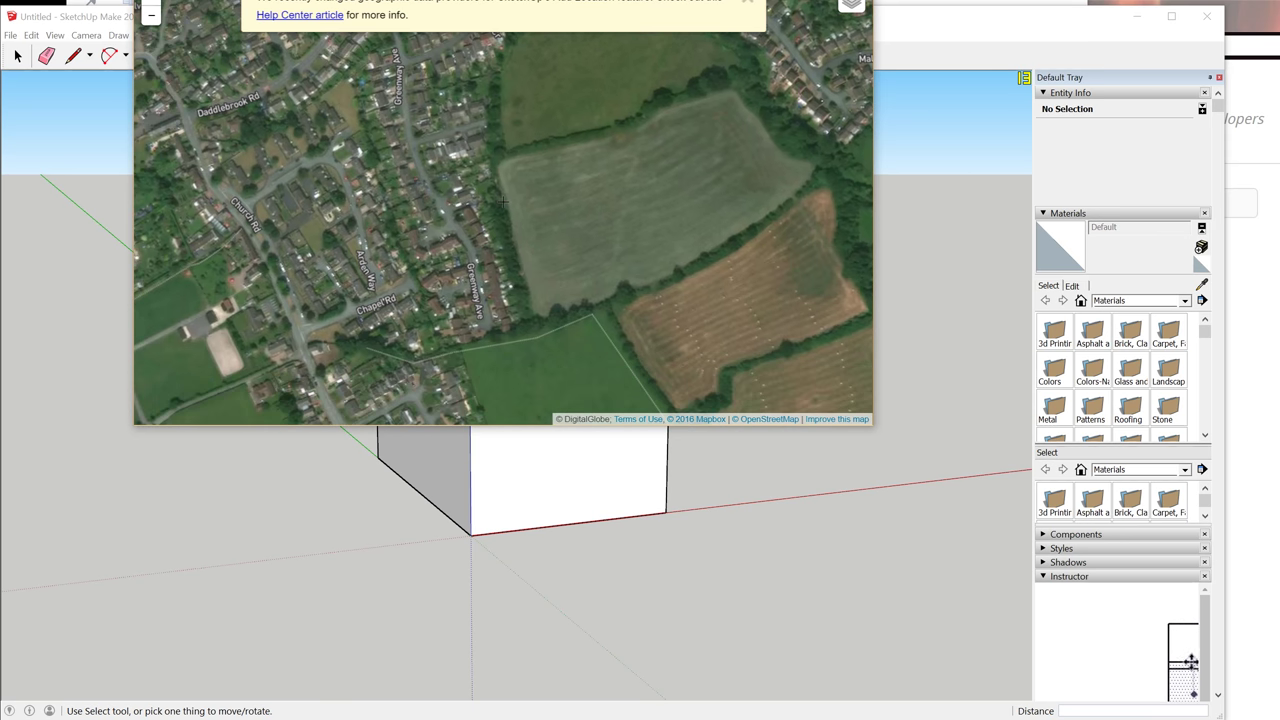
scroll(503, 203, up, 2)
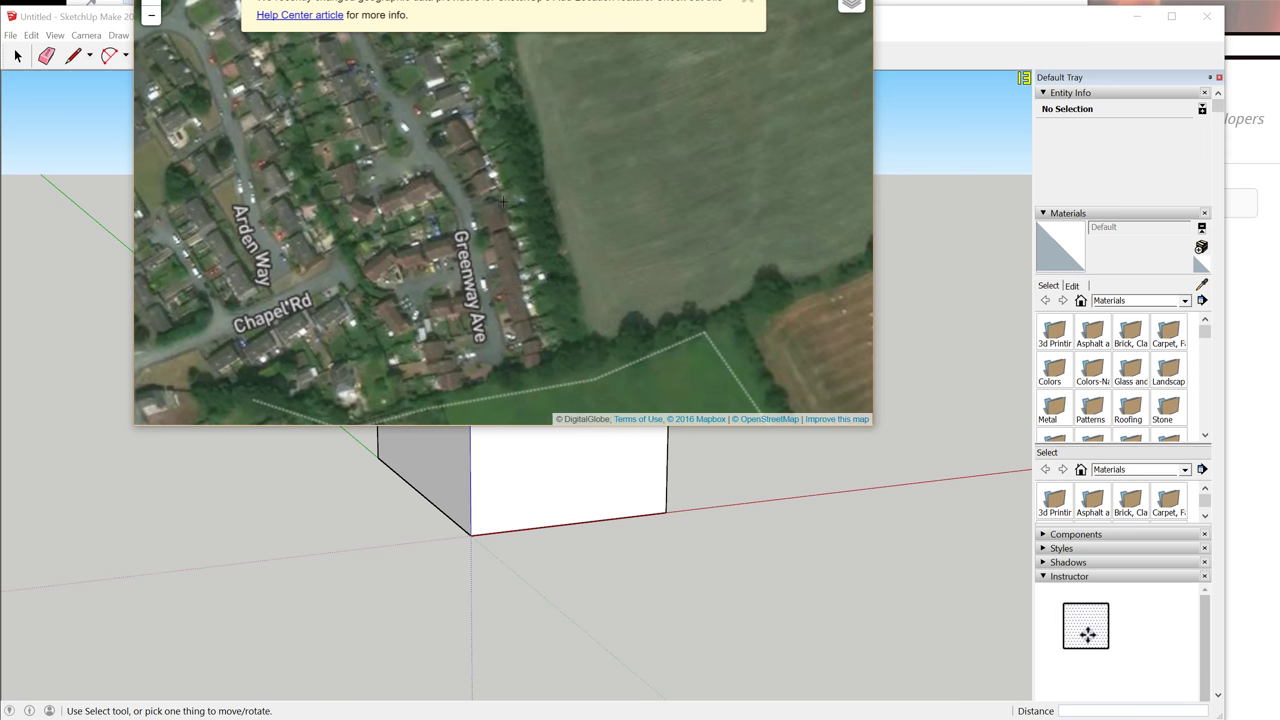
scroll(503, 203, up, 2)
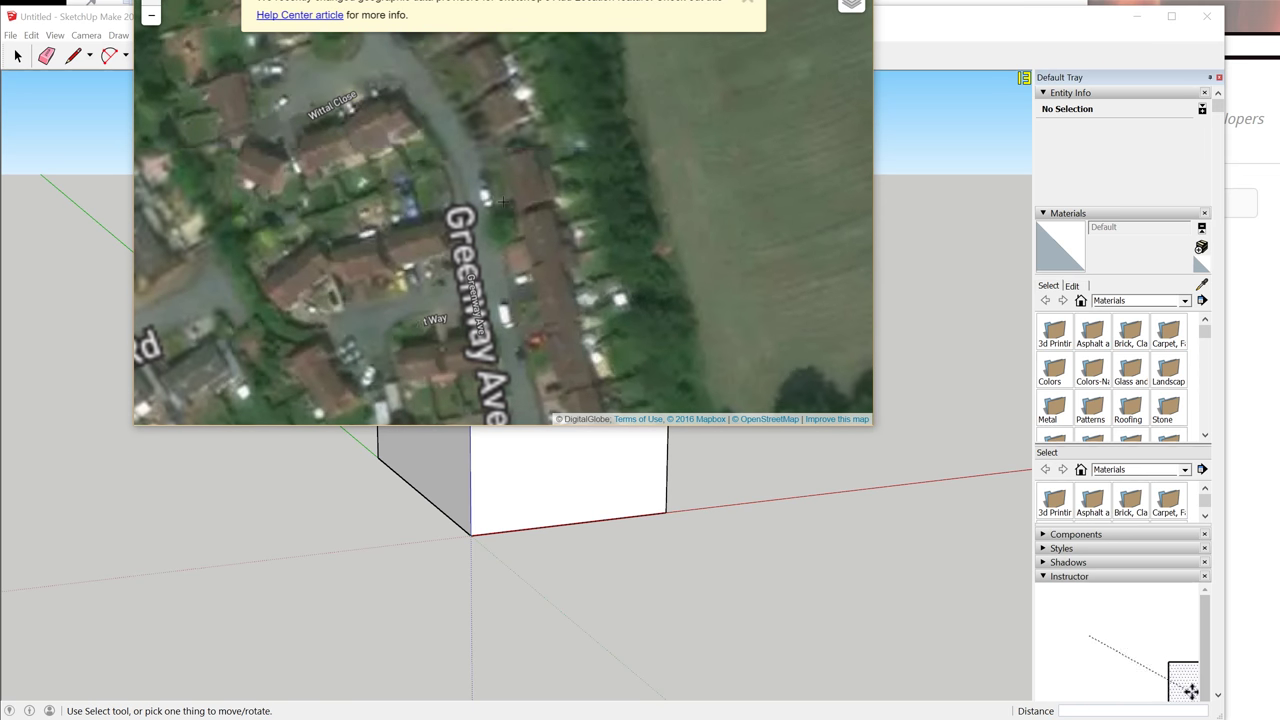
scroll(503, 203, down, 2)
drag(503, 202, 473, 128)
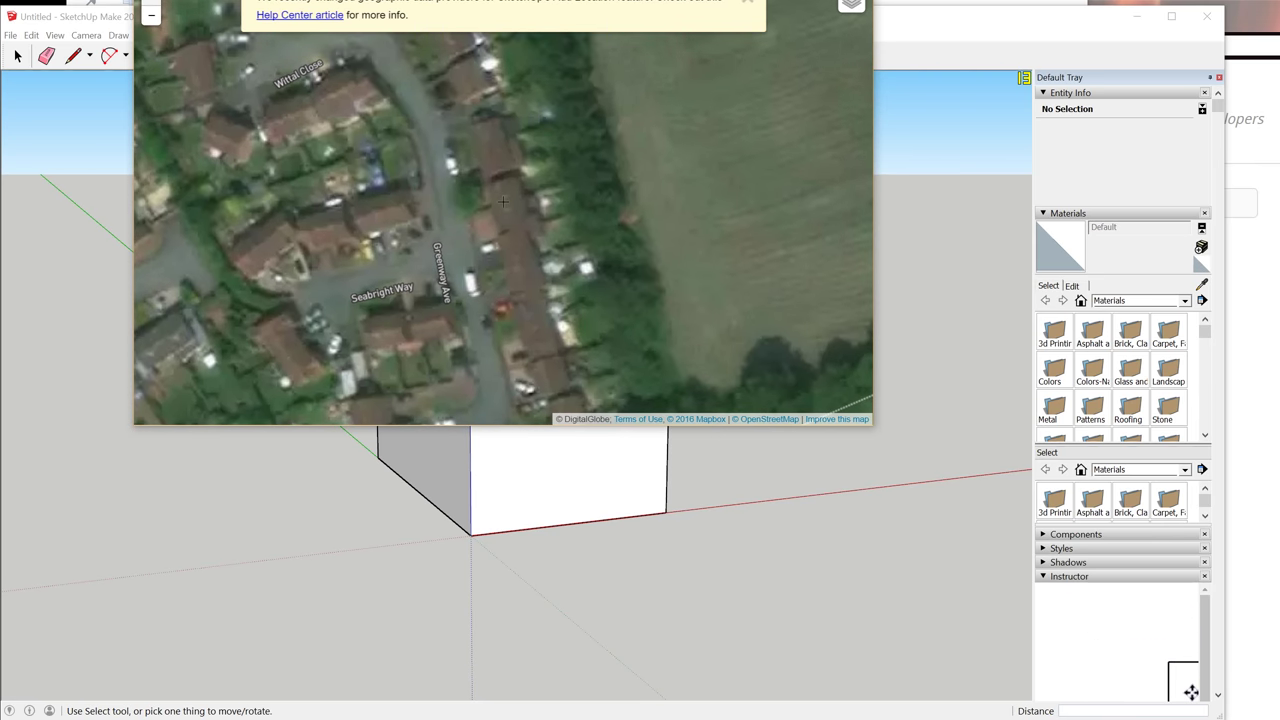
drag(709, 2, 645, 114)
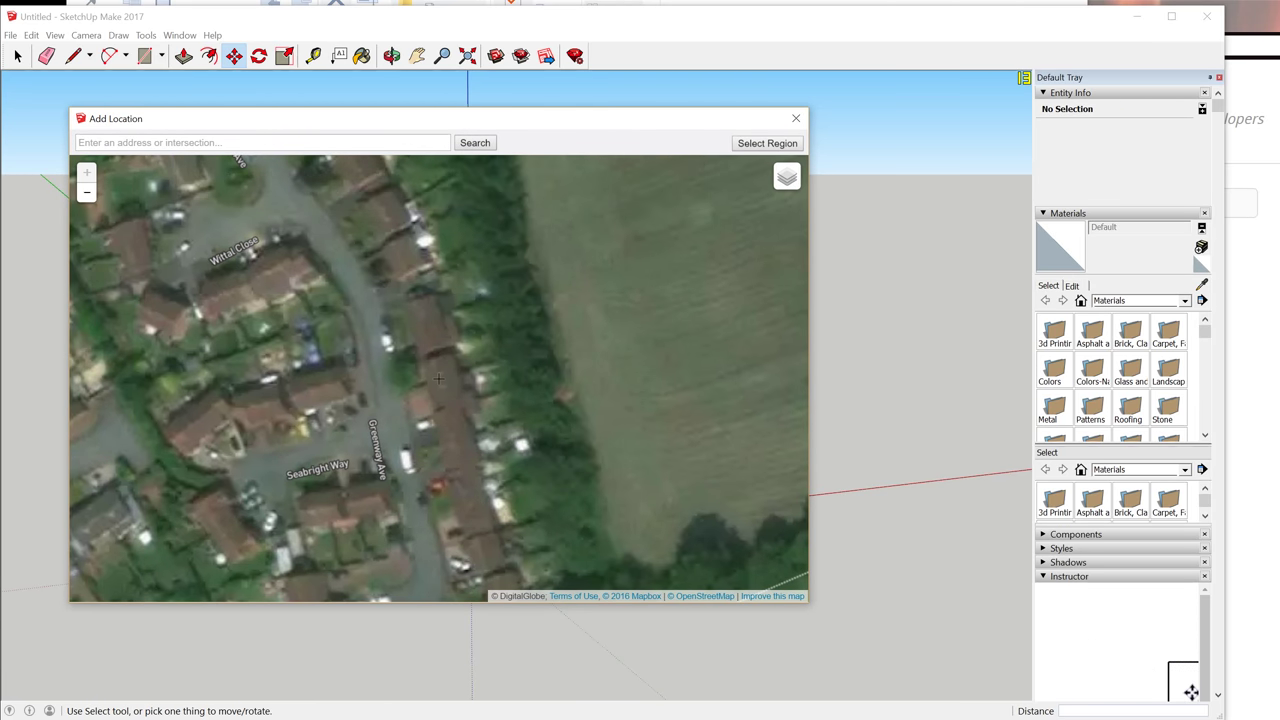
Grab the default map region around Greenway Ave as aerial imagery for the model and return to the SketchUp model
click(767, 143)
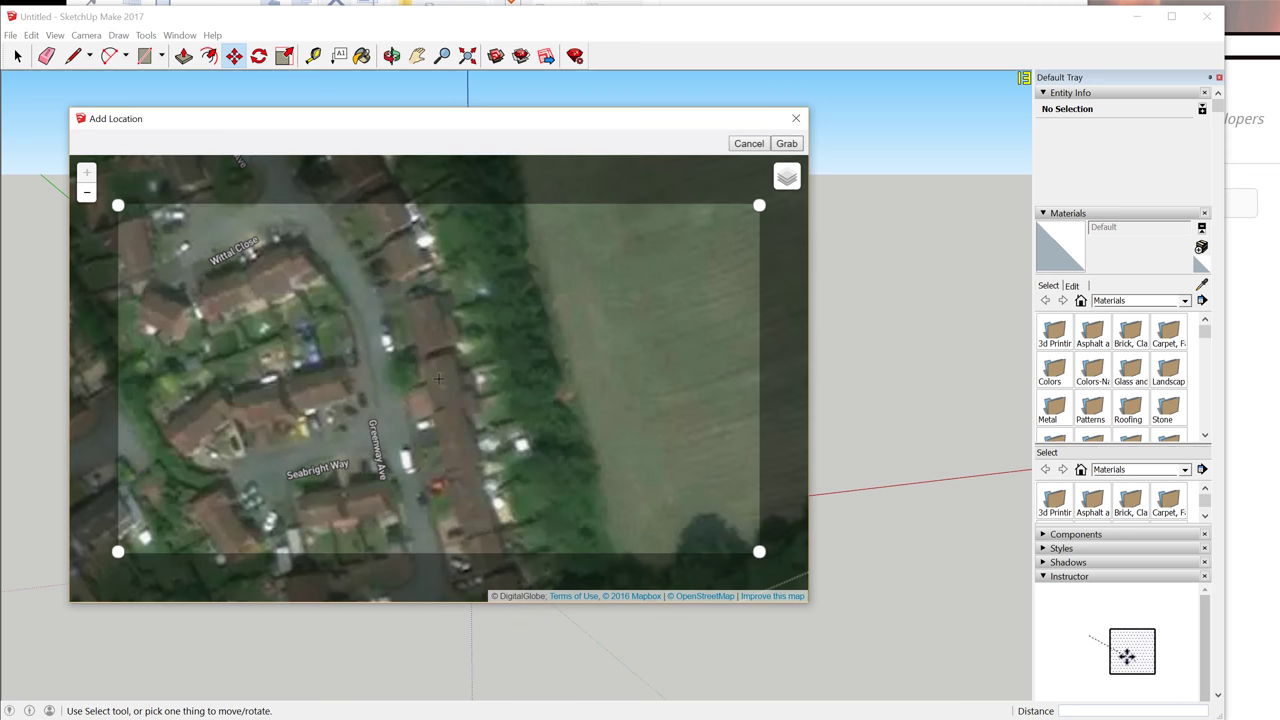
click(787, 143)
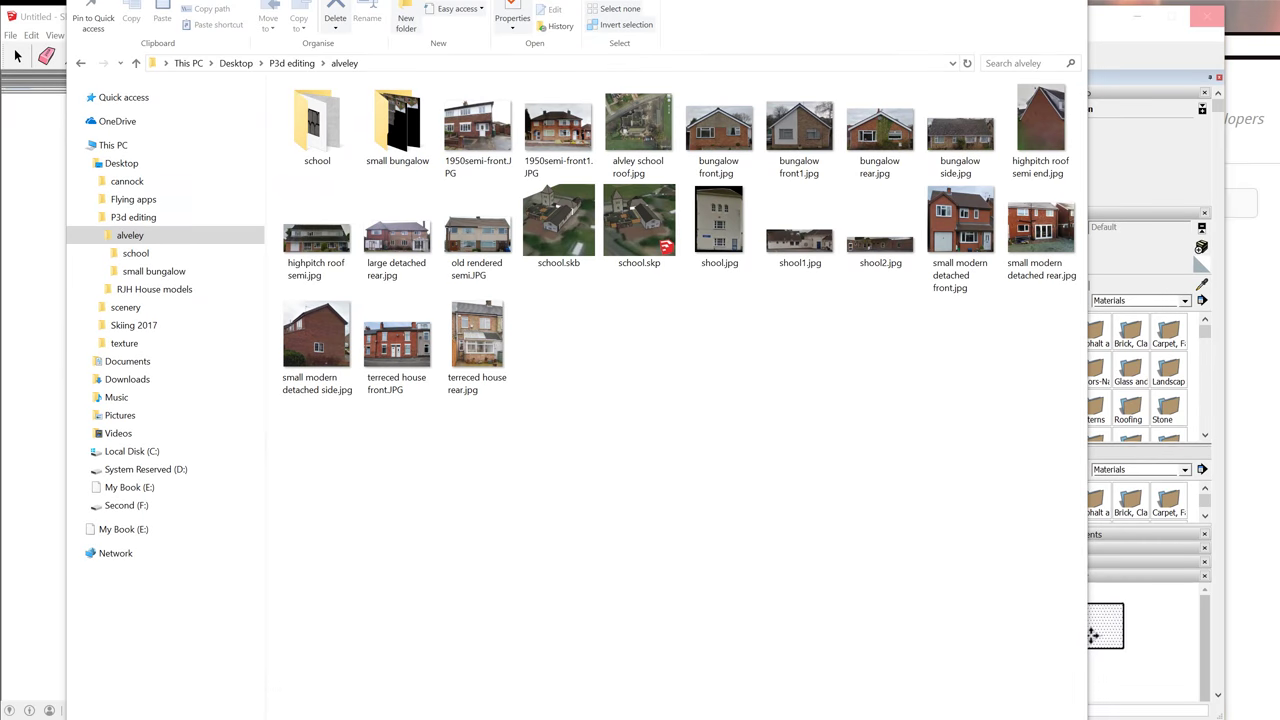
click(1165, 36)
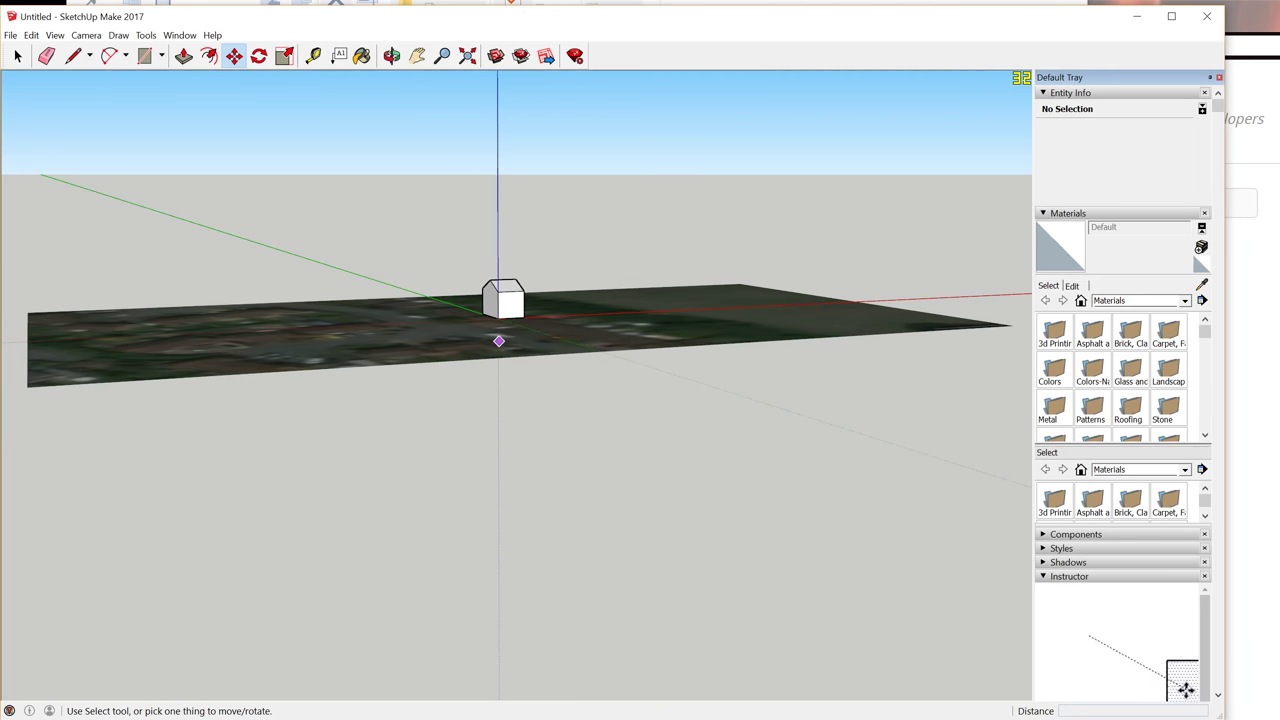
Compare the house model's size and position with the terraced houses on the aerial imagery
middle_drag(499, 341, 667, 411)
middle_drag(455, 372, 660, 410)
scroll(456, 331, up, 3)
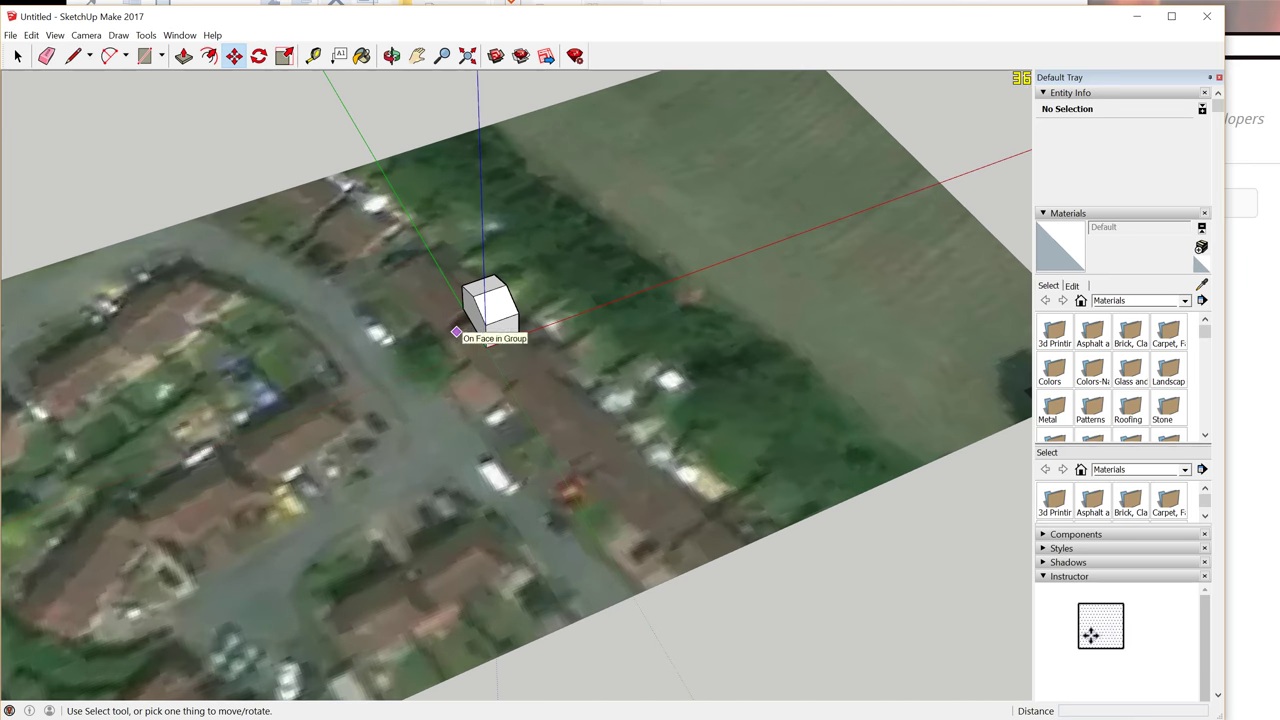
middle_drag(460, 332, 368, 427)
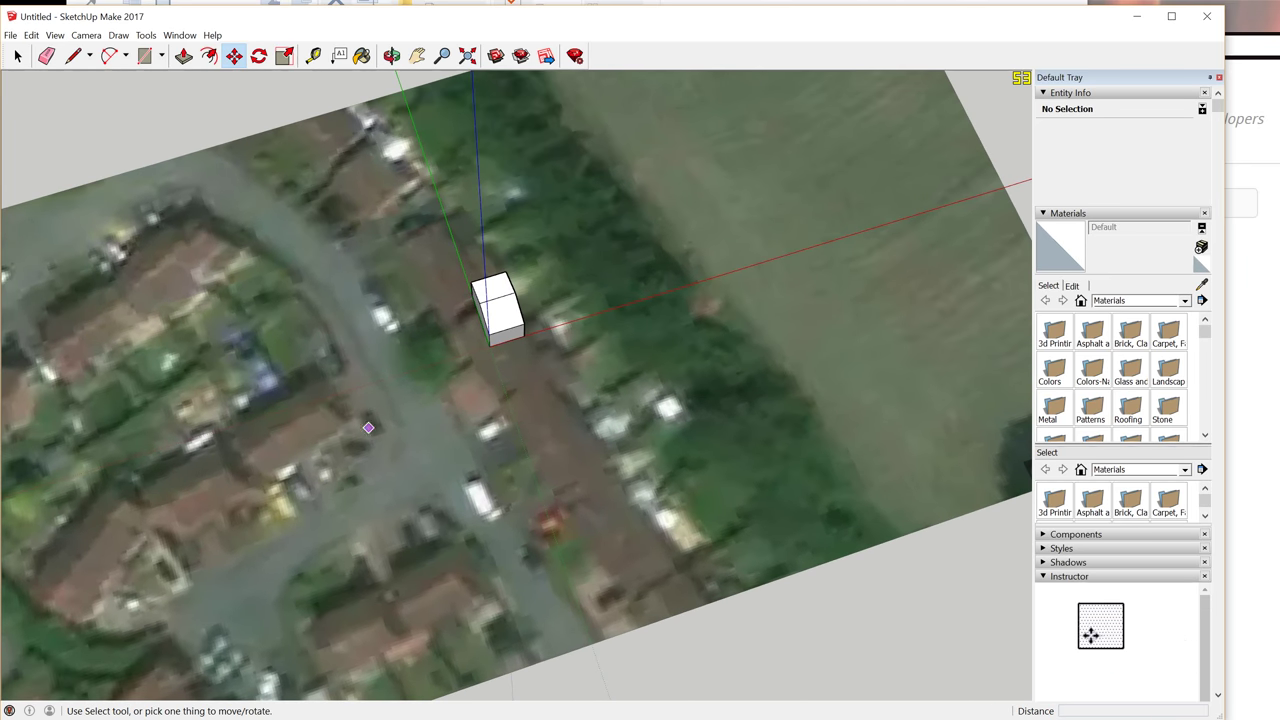
mouse_move(474, 335)
middle_down()
mouse_move(425, 430)
mouse_move(450, 445)
mouse_move(487, 347)
middle_up()
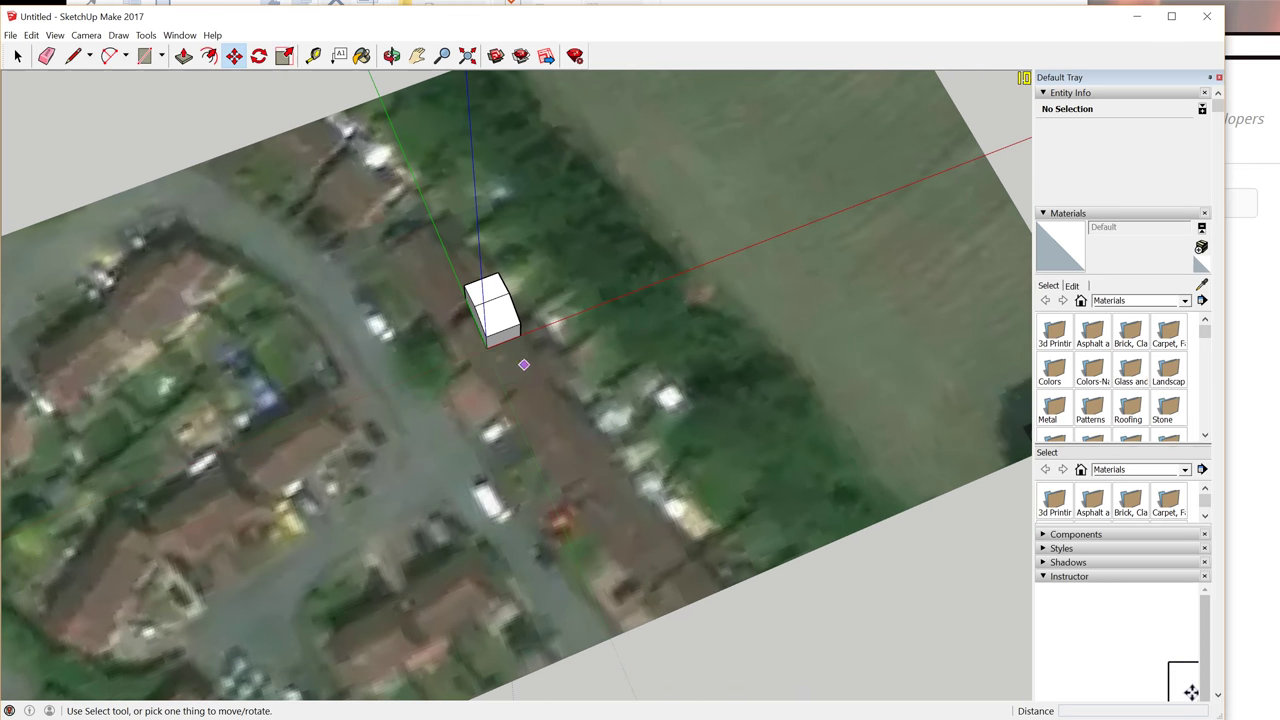
scroll(523, 364, up, 3)
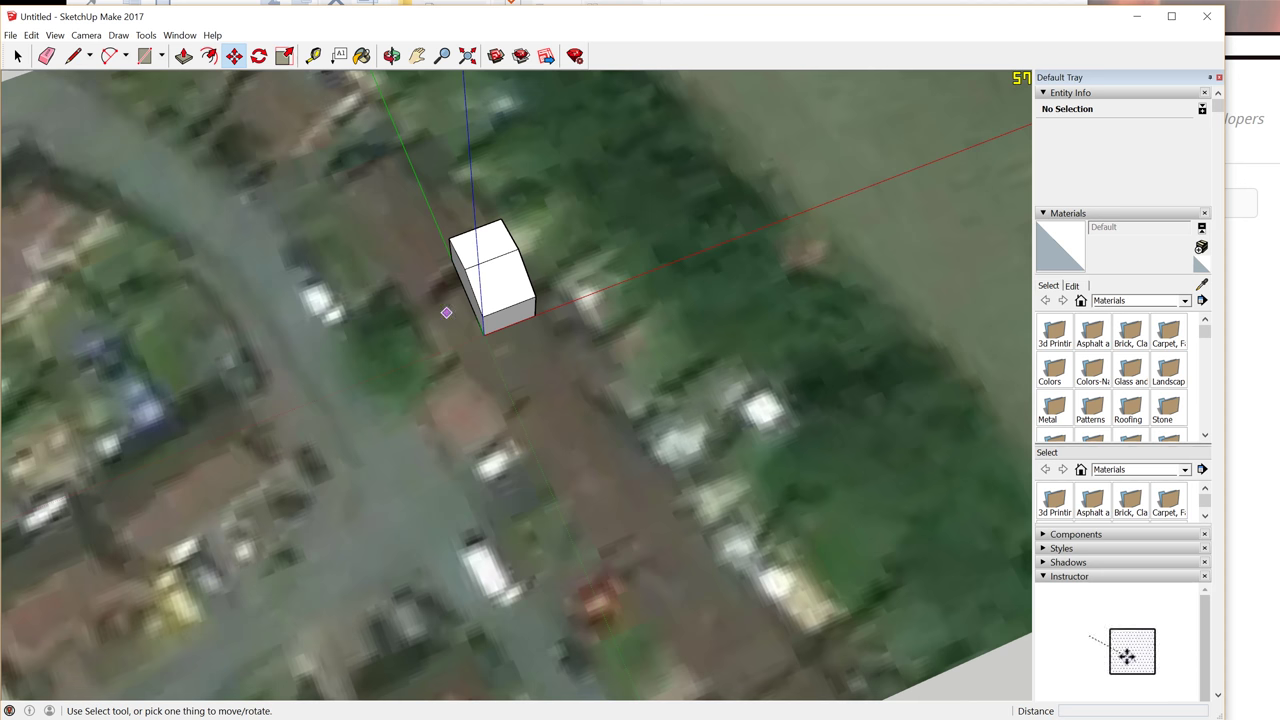
mouse_move(463, 343)
middle_down()
mouse_move(441, 344)
mouse_move(452, 344)
middle_up()
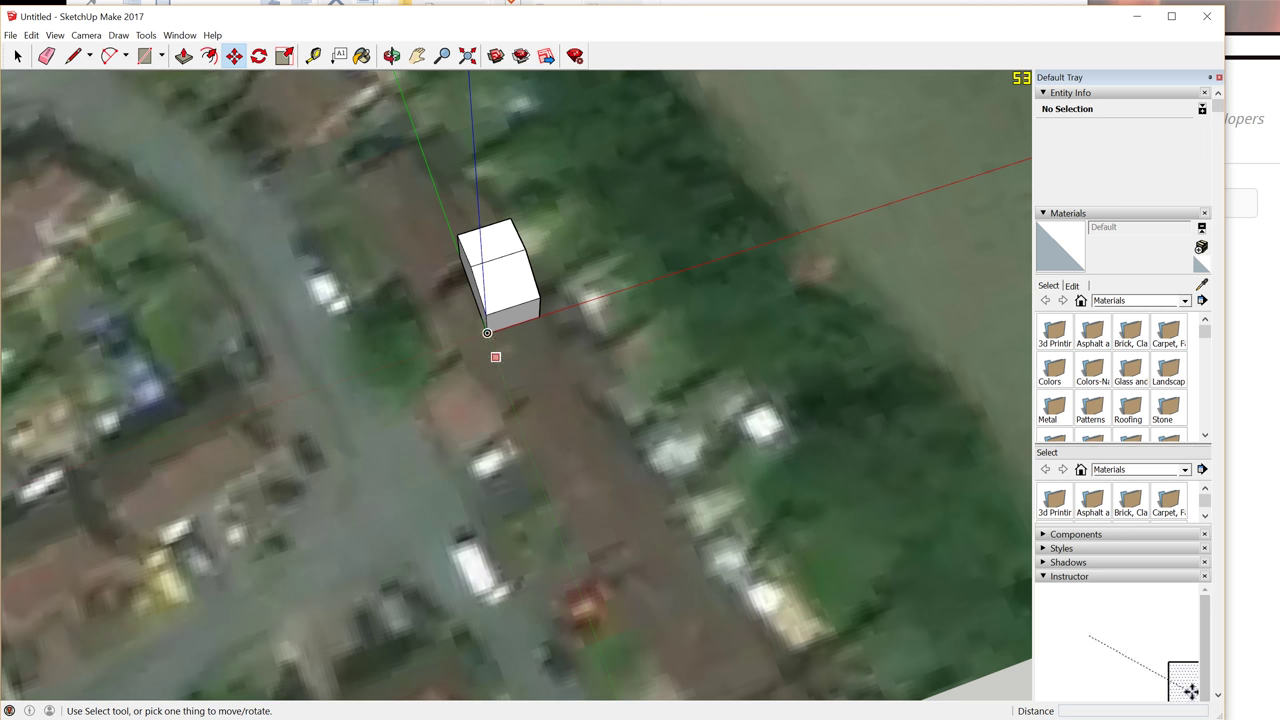
Clear the model's geo-location so that the aerial imagery is removed from beneath the house
click(10, 35)
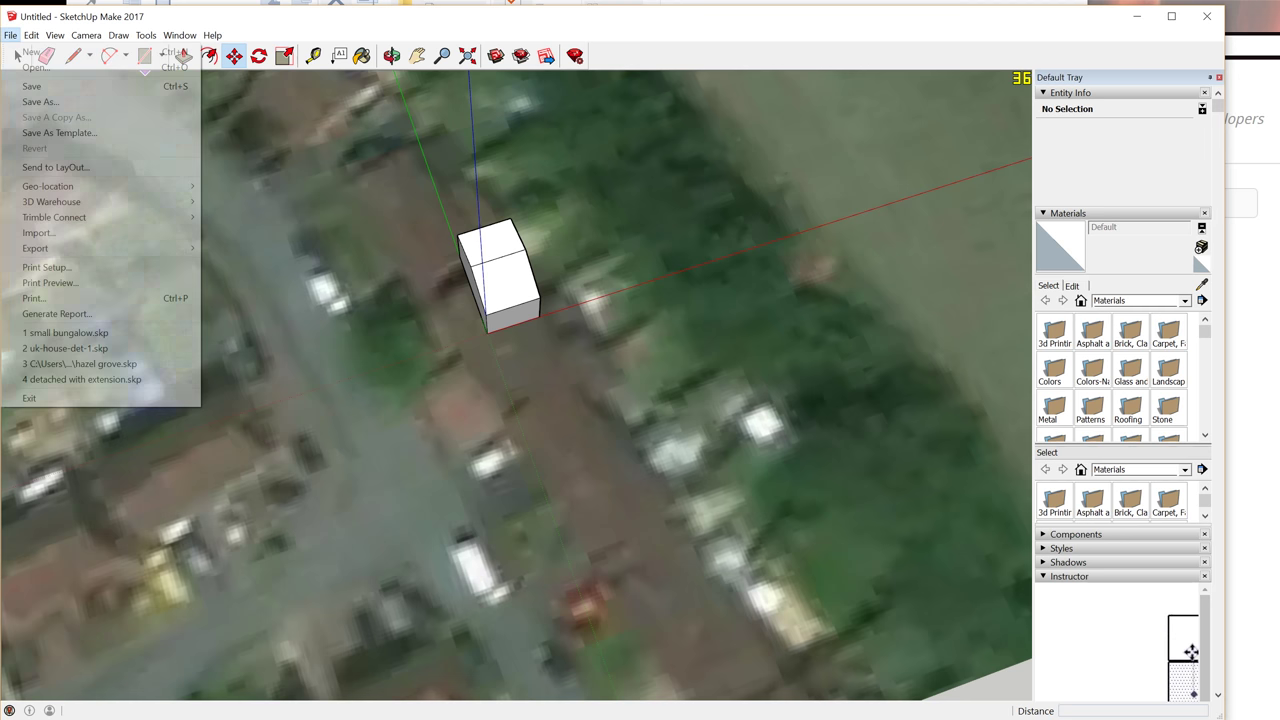
mouse_move(60, 186)
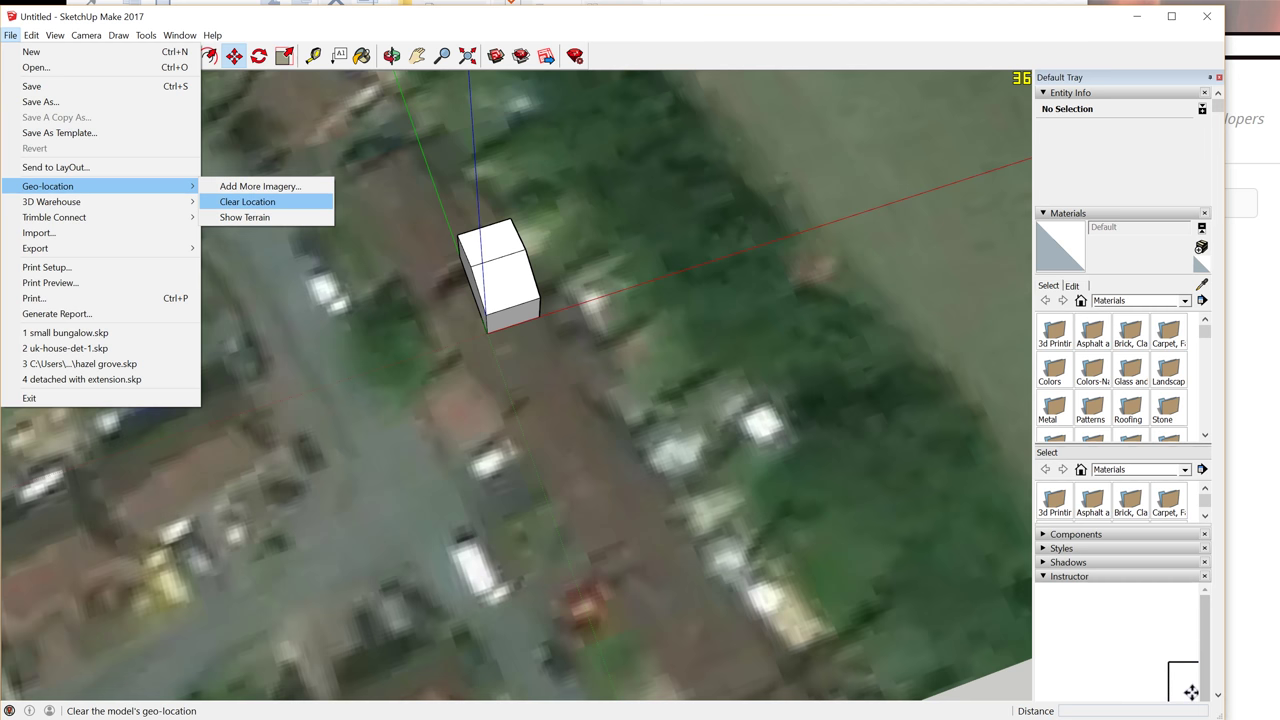
click(247, 201)
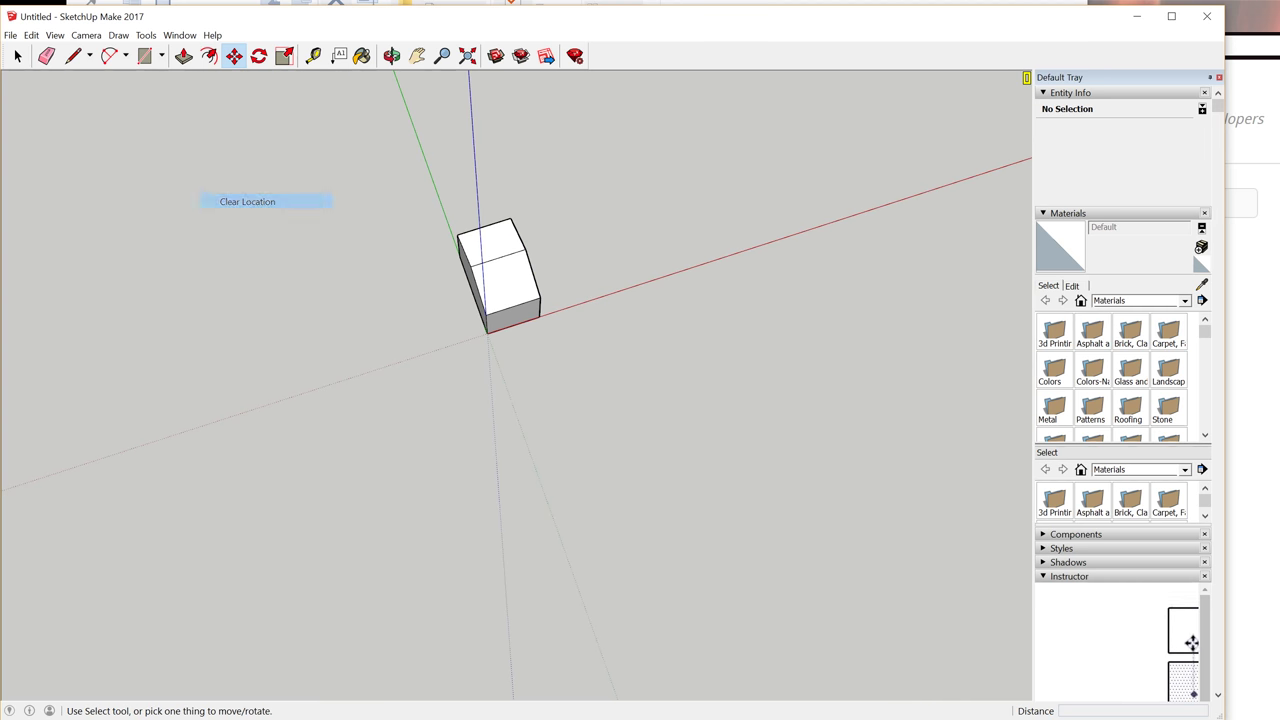
Add a location again by grabbing the default map region around Greenway Ave, and return to the SketchUp model
click(10, 35)
mouse_move(110, 186)
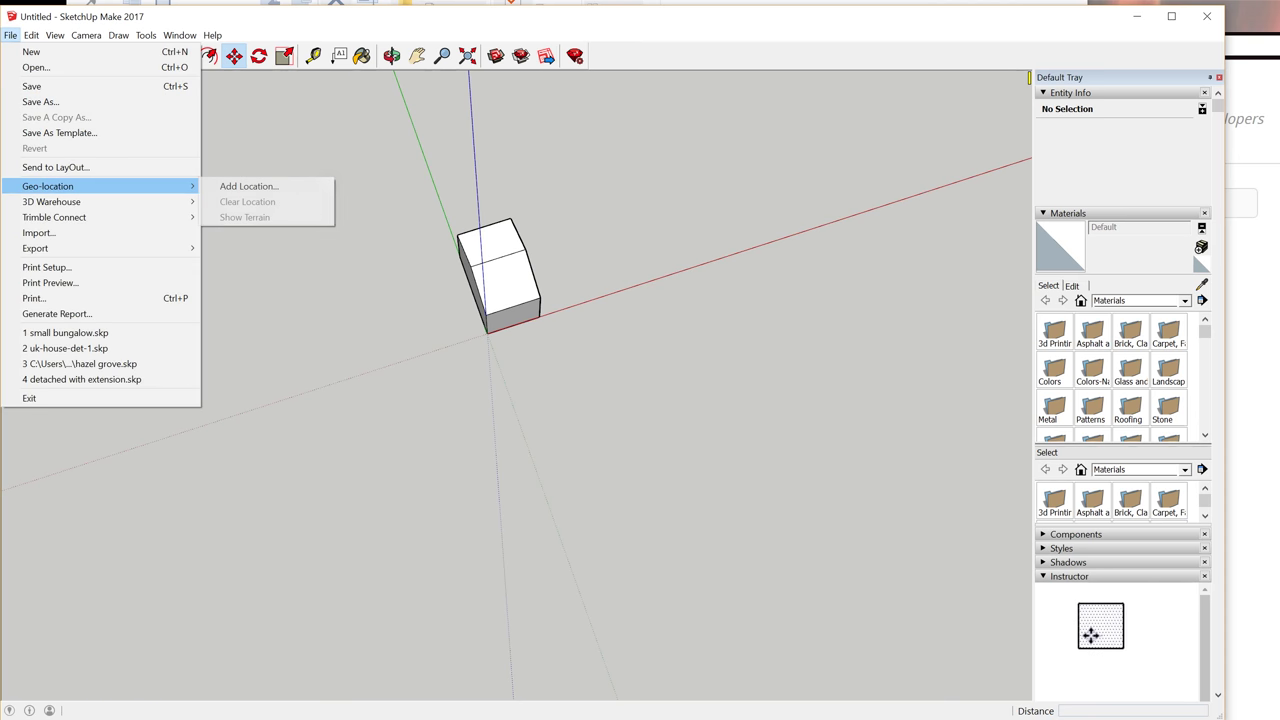
click(250, 186)
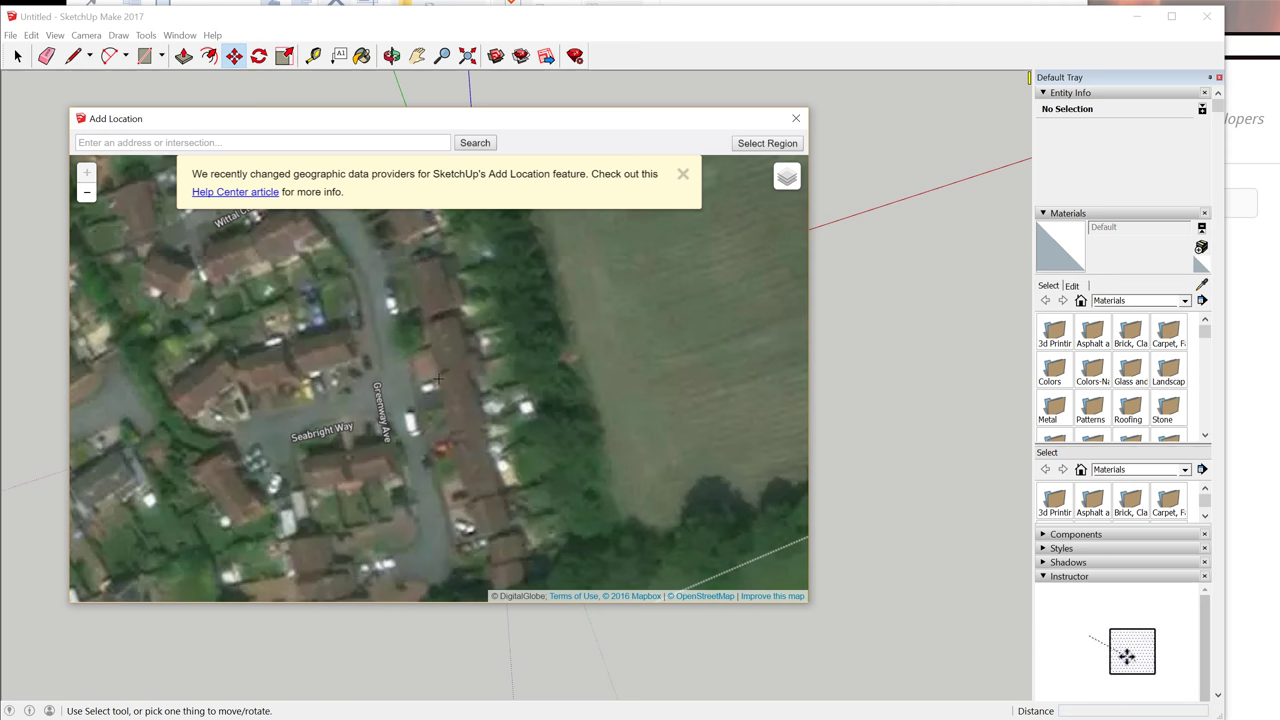
click(764, 143)
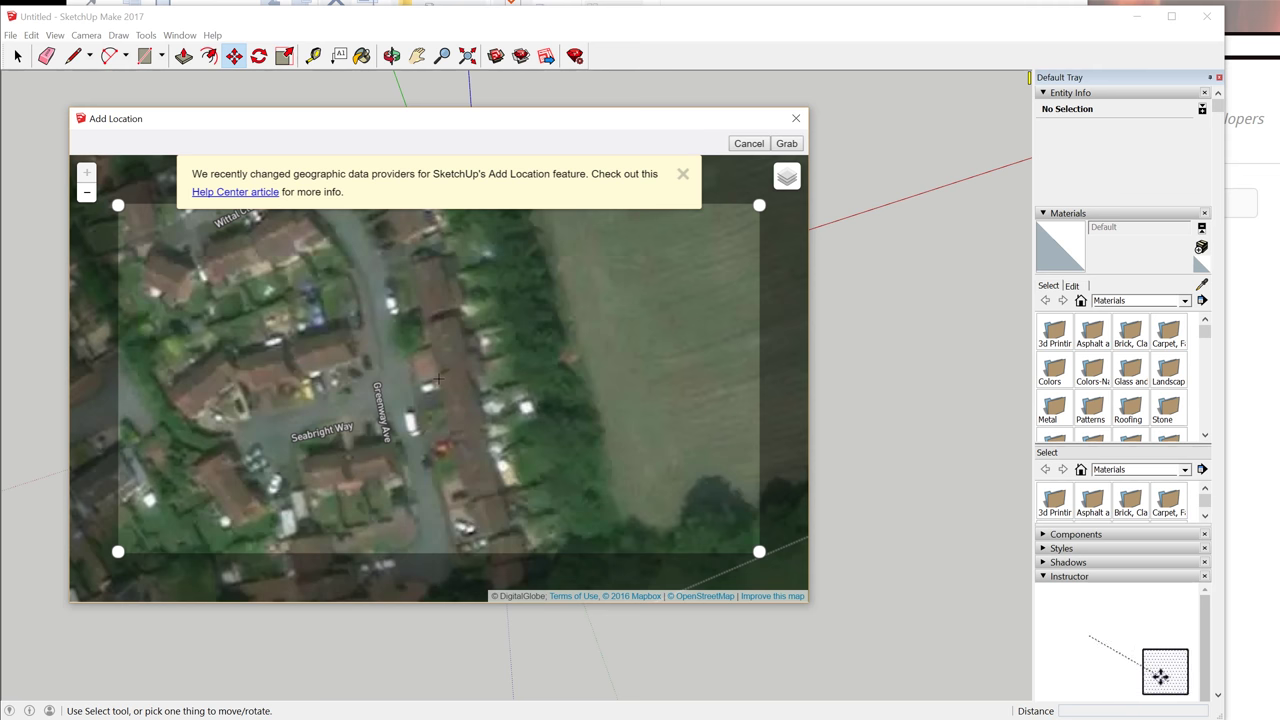
click(787, 144)
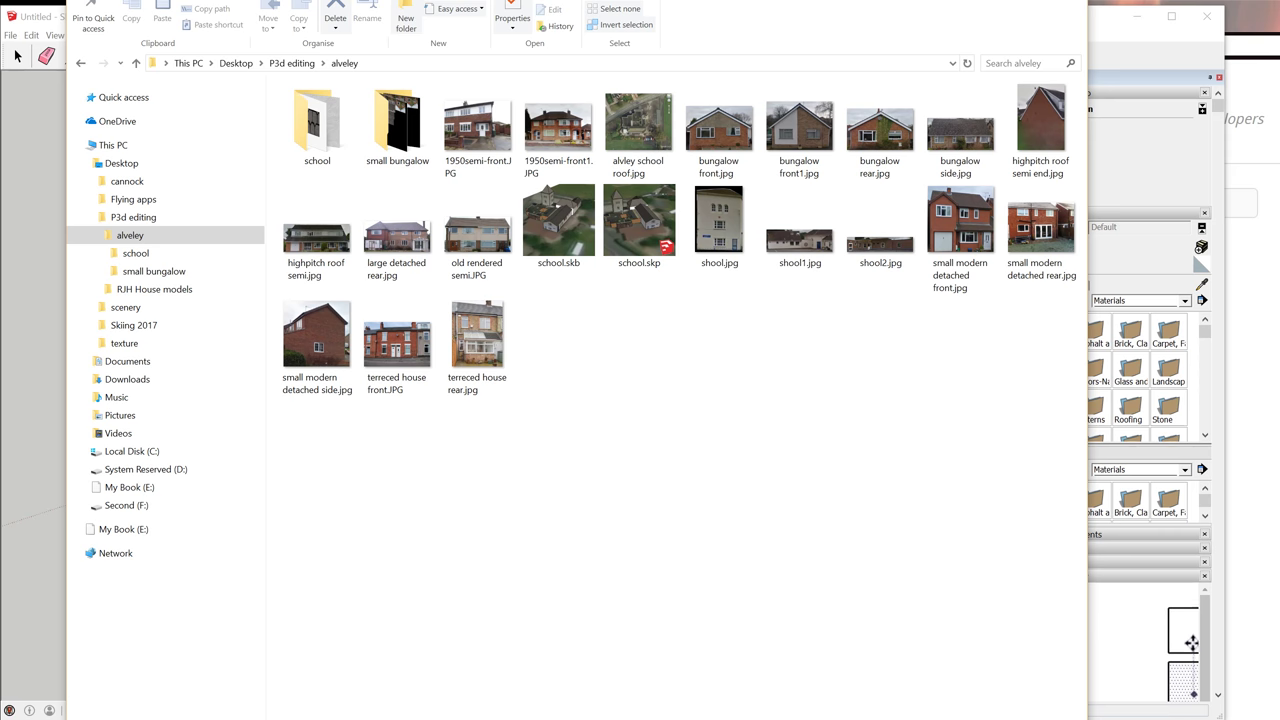
key(alt+Tab)
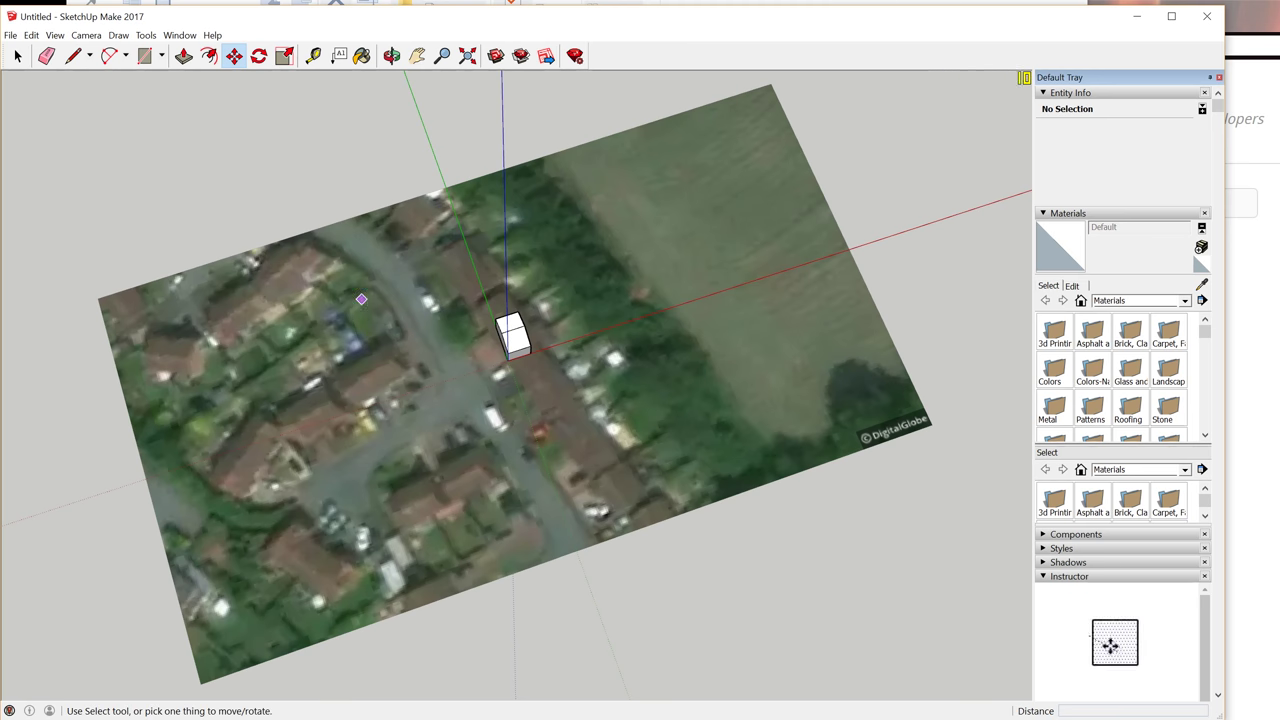
Select the whole house and rotate it 75 degrees about its base corner at the origin to align it with the terrace
scroll(495, 358, up, 3)
scroll(500, 340, up, 1)
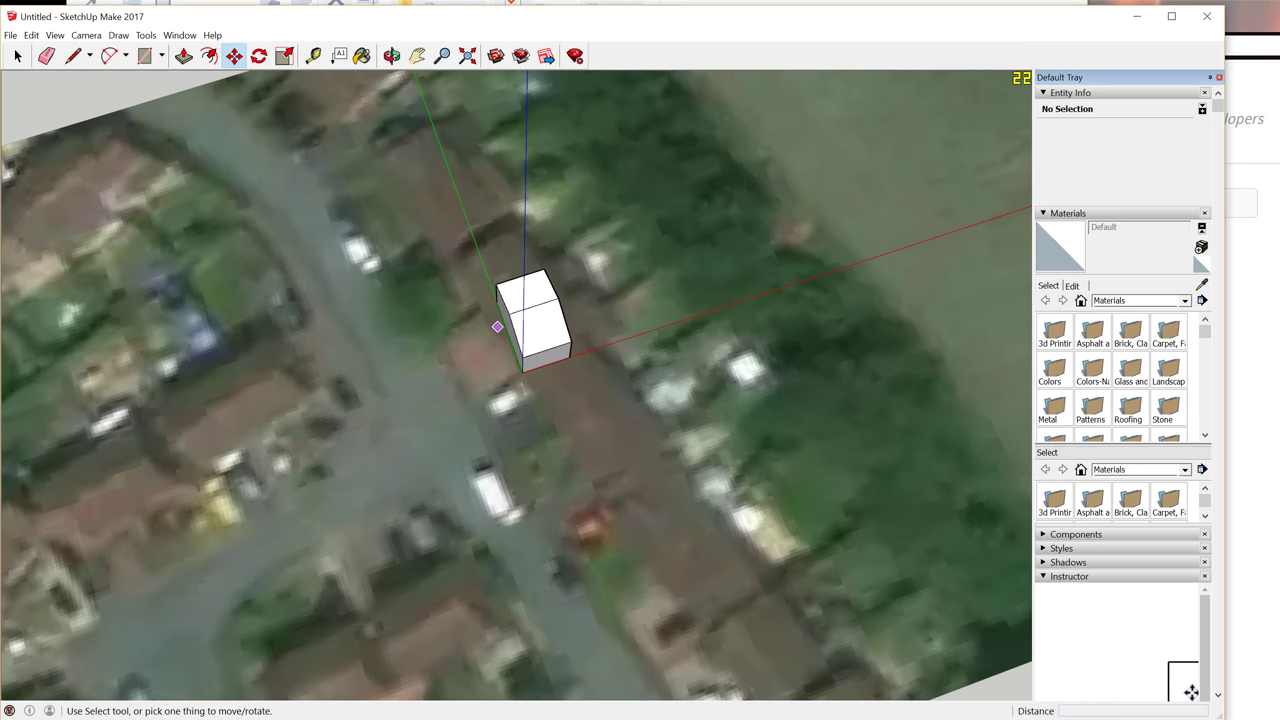
scroll(518, 333, up, 2)
scroll(587, 342, up, 3)
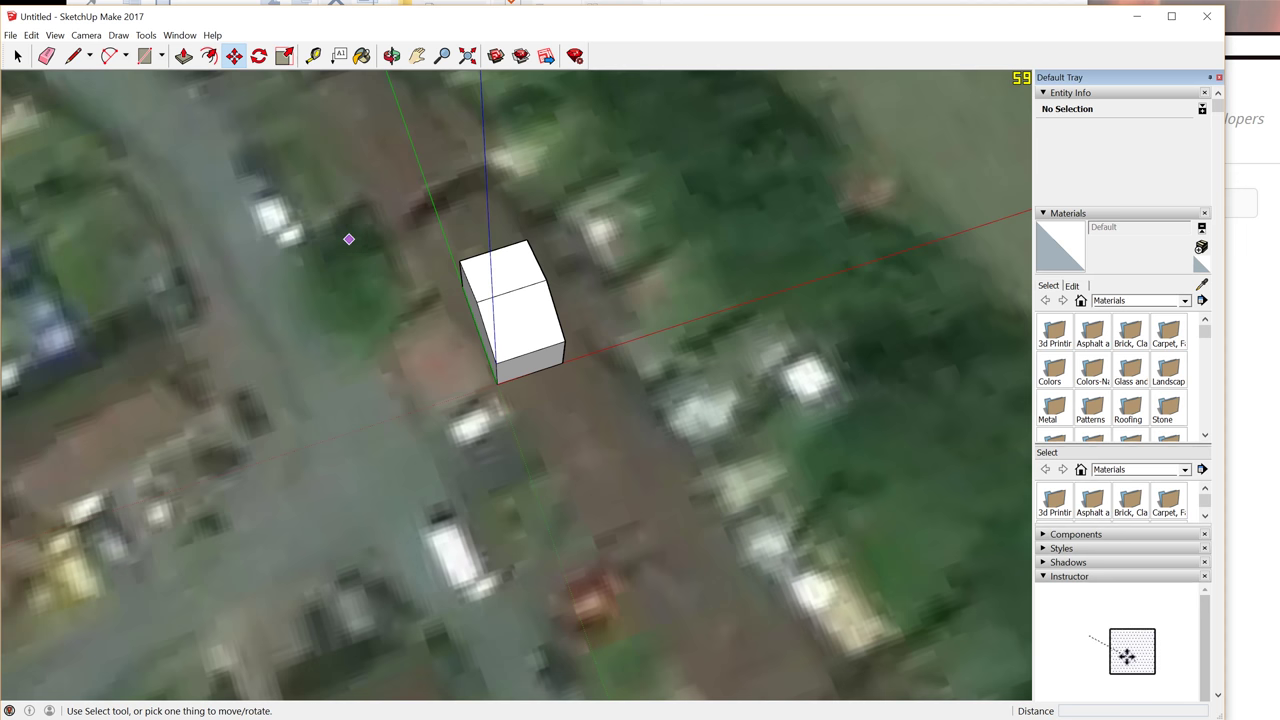
click(17, 55)
drag(320, 186, 657, 371)
key(q)
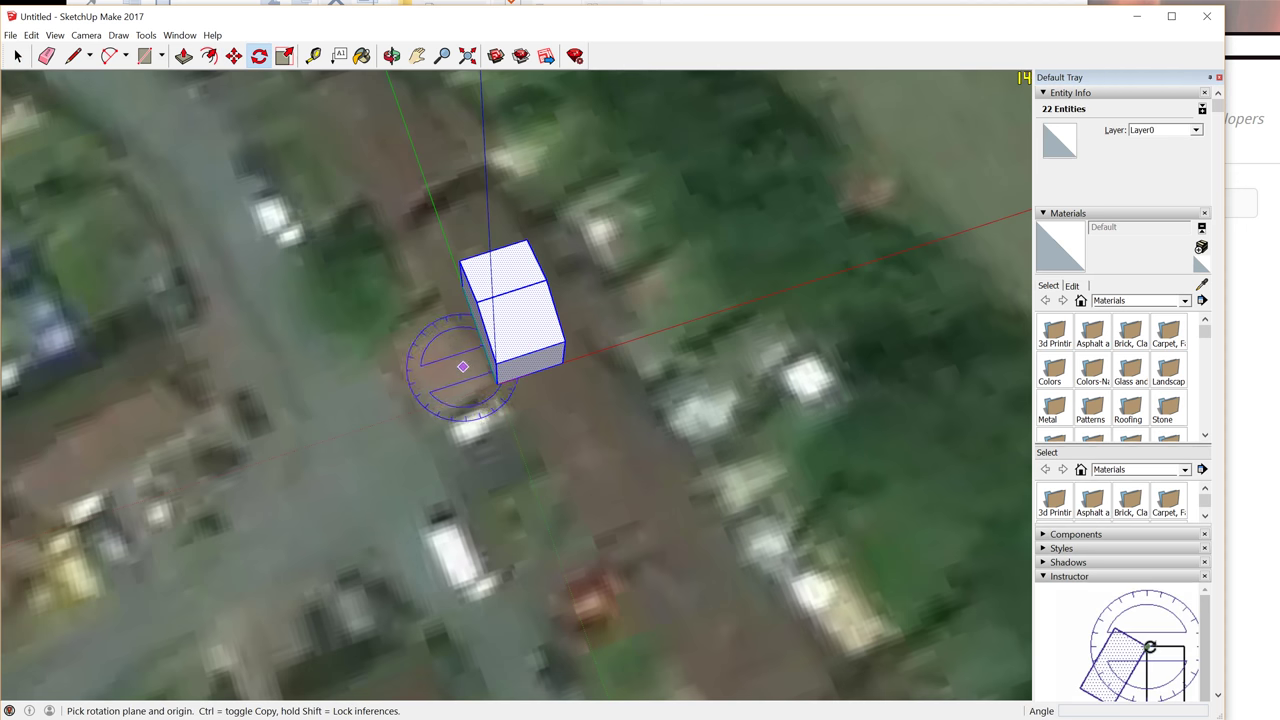
click(497, 383)
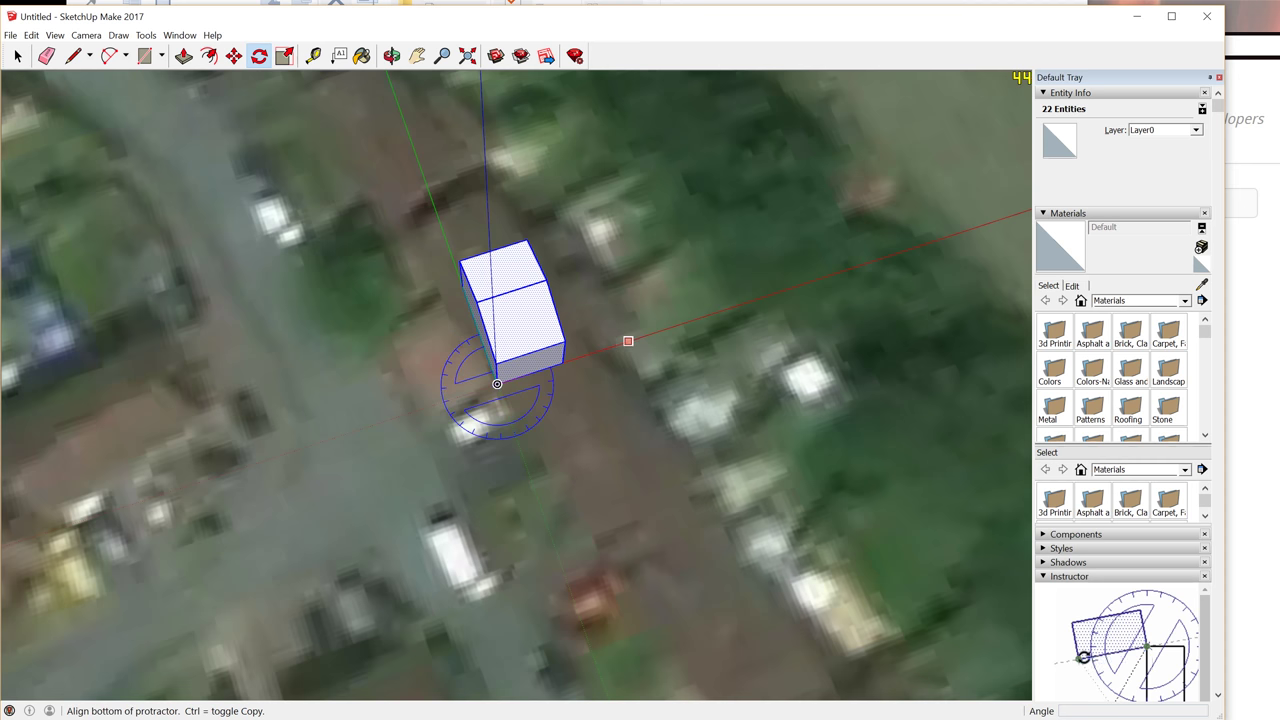
click(647, 407)
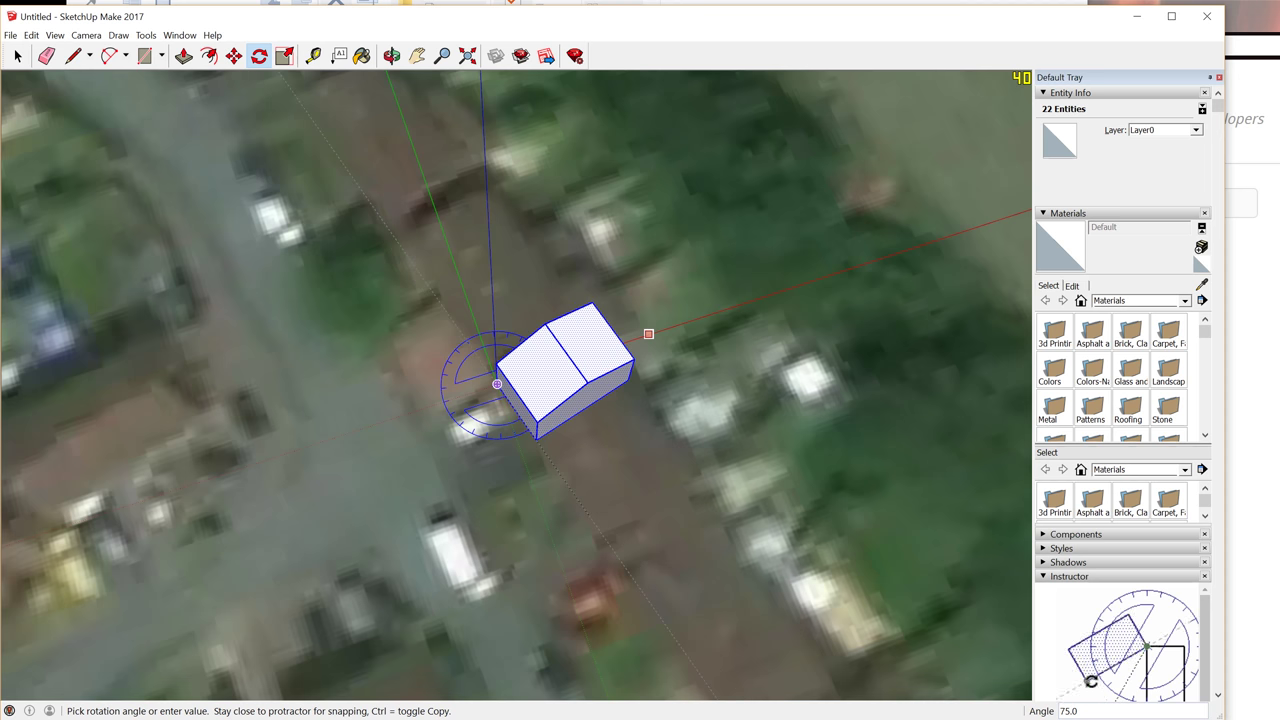
click(648, 334)
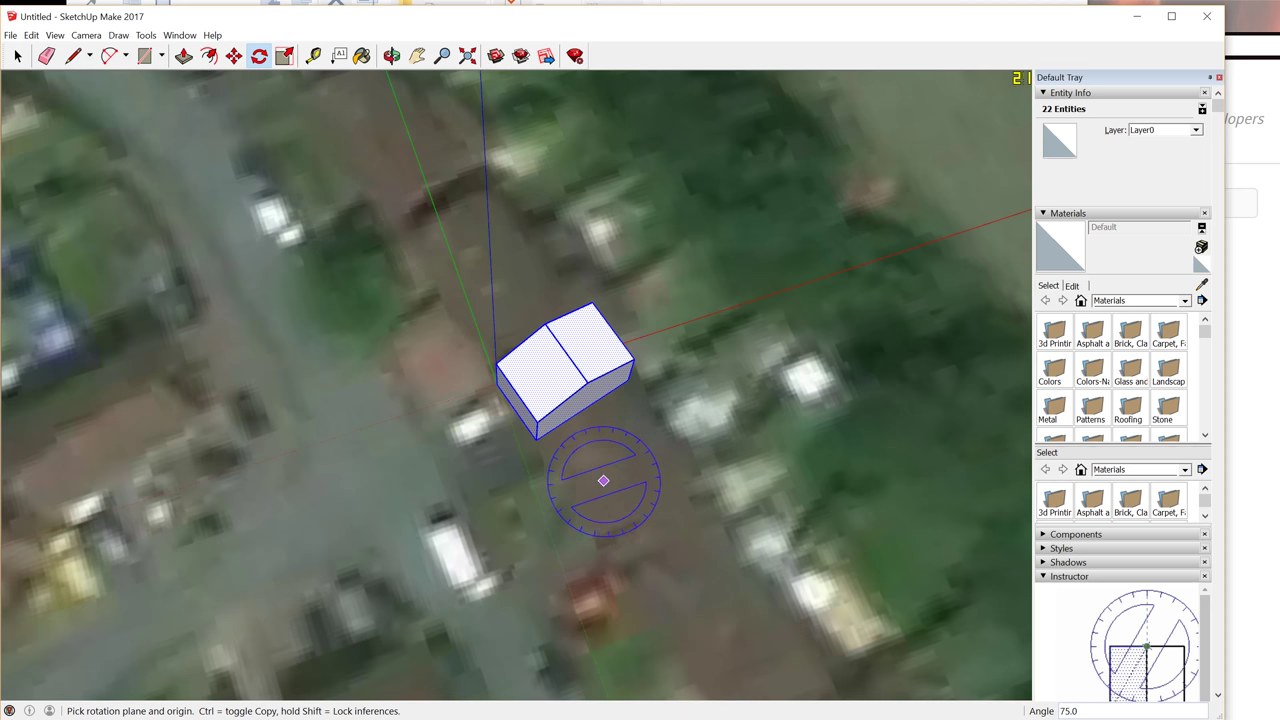
Paint the entire selected house with the Brick Antique 01 material from Brick, Cladding and Siding
middle_drag(600, 350, 650, 230)
mouse_move(540, 345)
middle_down()
mouse_move(523, 351)
mouse_move(575, 360)
mouse_move(620, 320)
mouse_move(600, 315)
middle_up()
scroll(525, 351, up, 1)
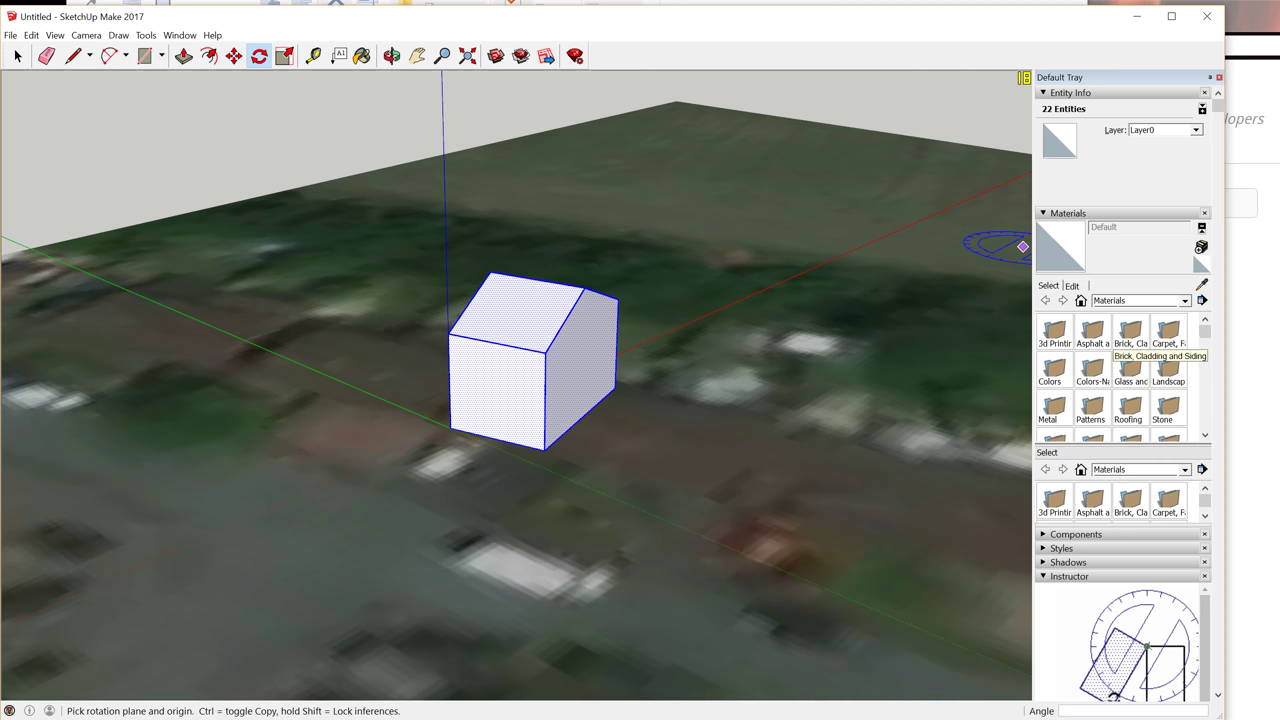
click(1130, 332)
click(1093, 331)
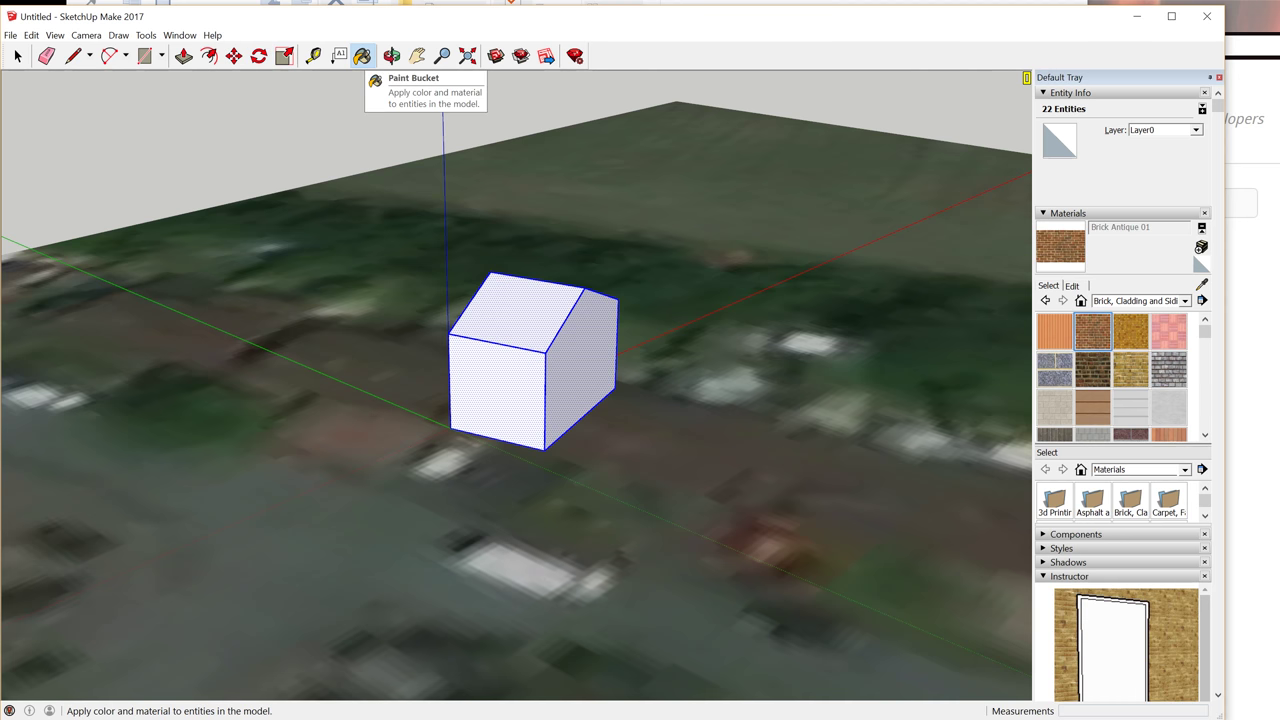
click(520, 370)
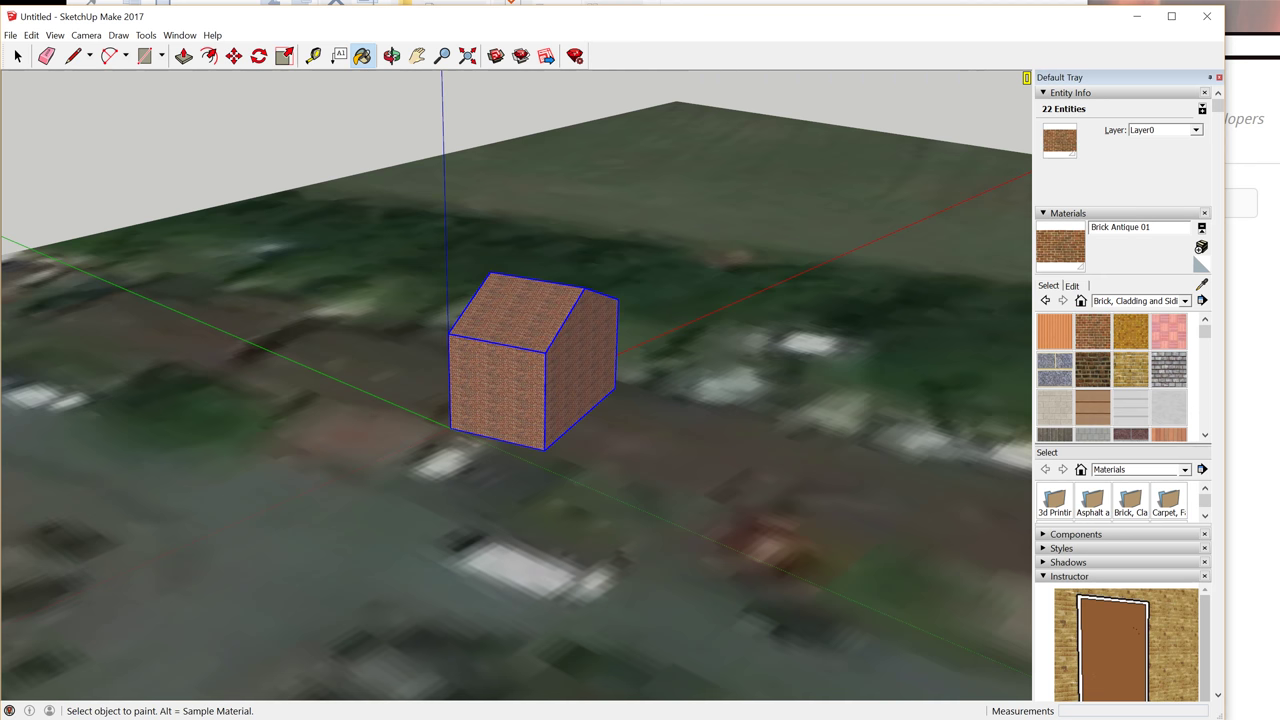
Deselect the house and paint its front wall, front roof slope and both gable ends individually with Brick Rough Dark
mouse_move(520, 370)
middle_down()
mouse_move(725, 362)
mouse_move(708, 388)
middle_up()
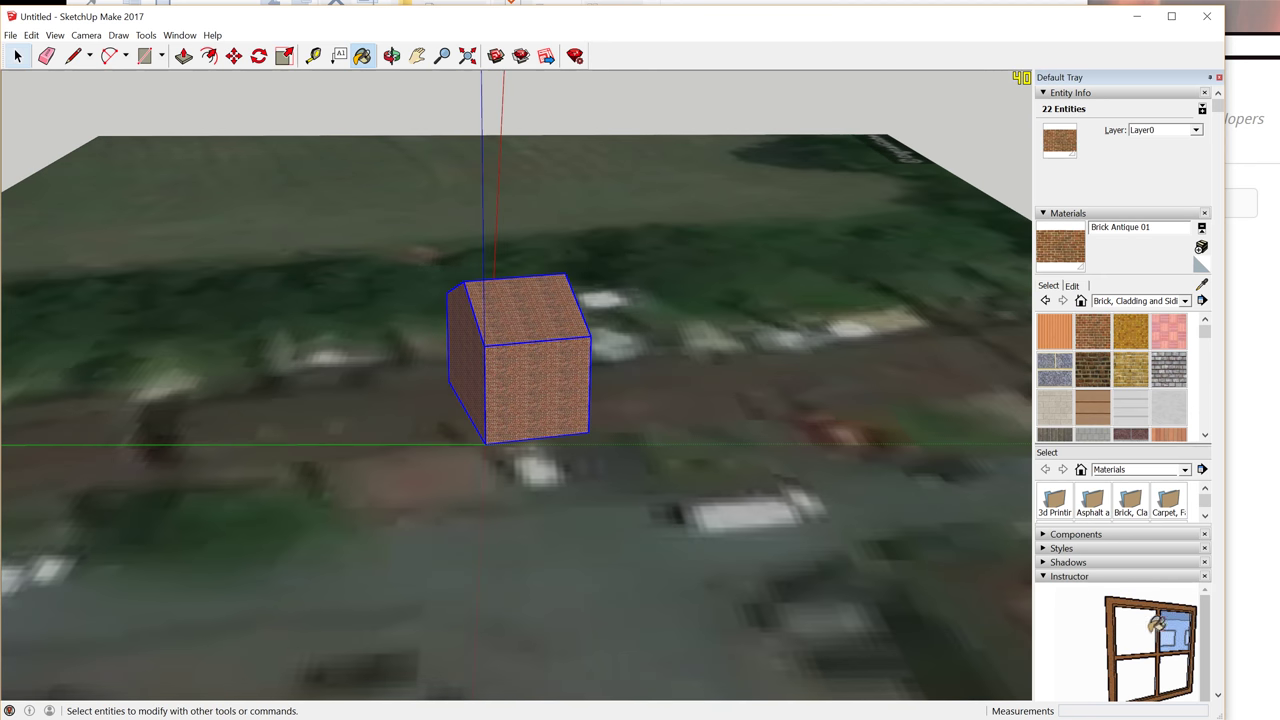
click(17, 56)
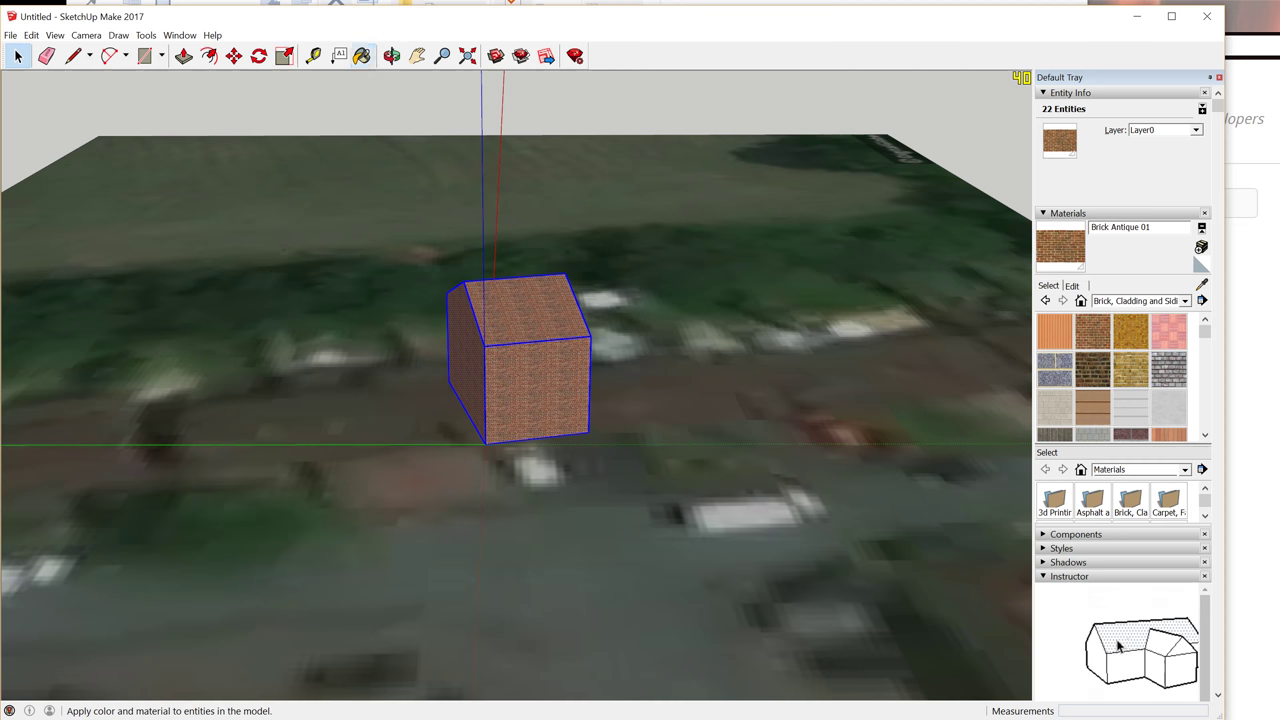
click(361, 55)
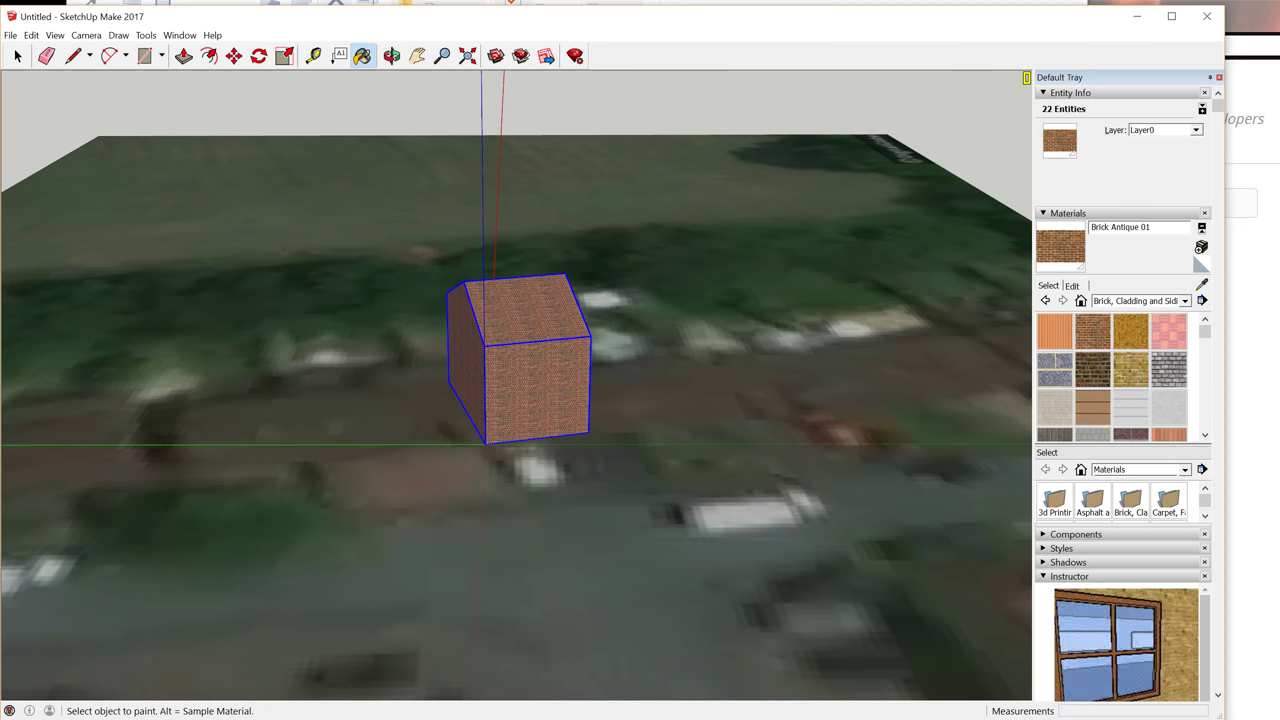
key(space)
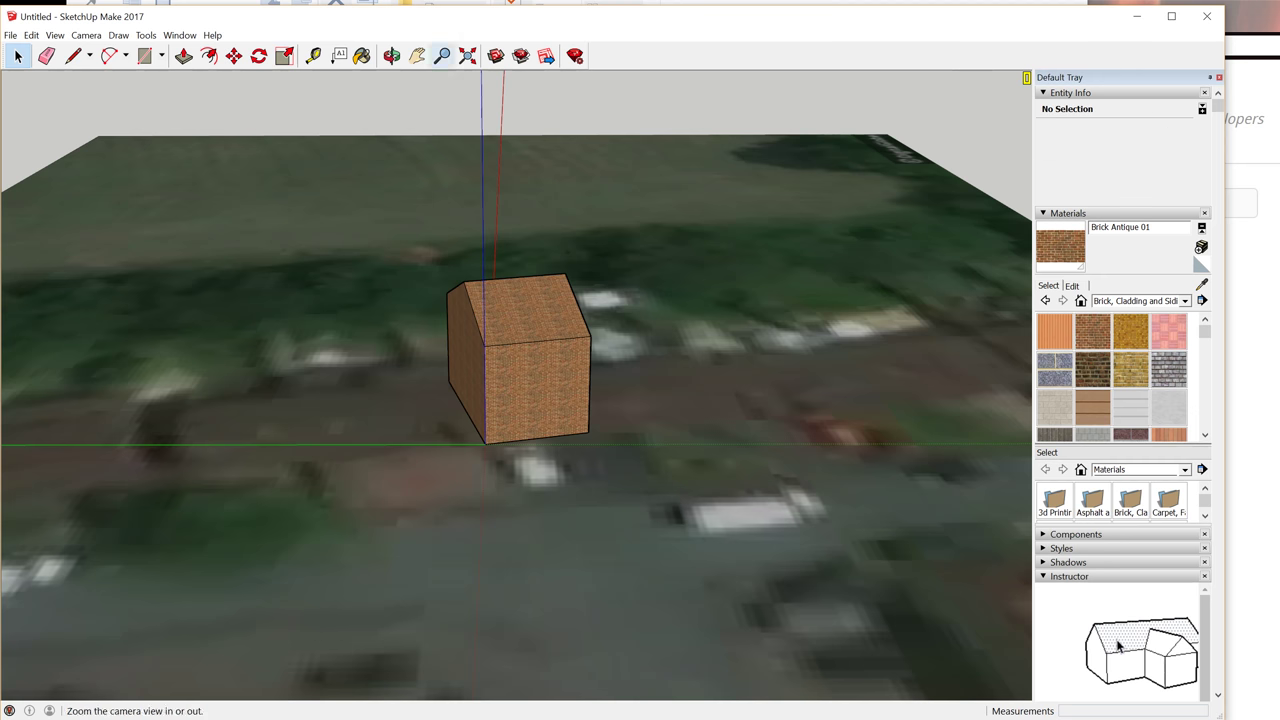
click(362, 56)
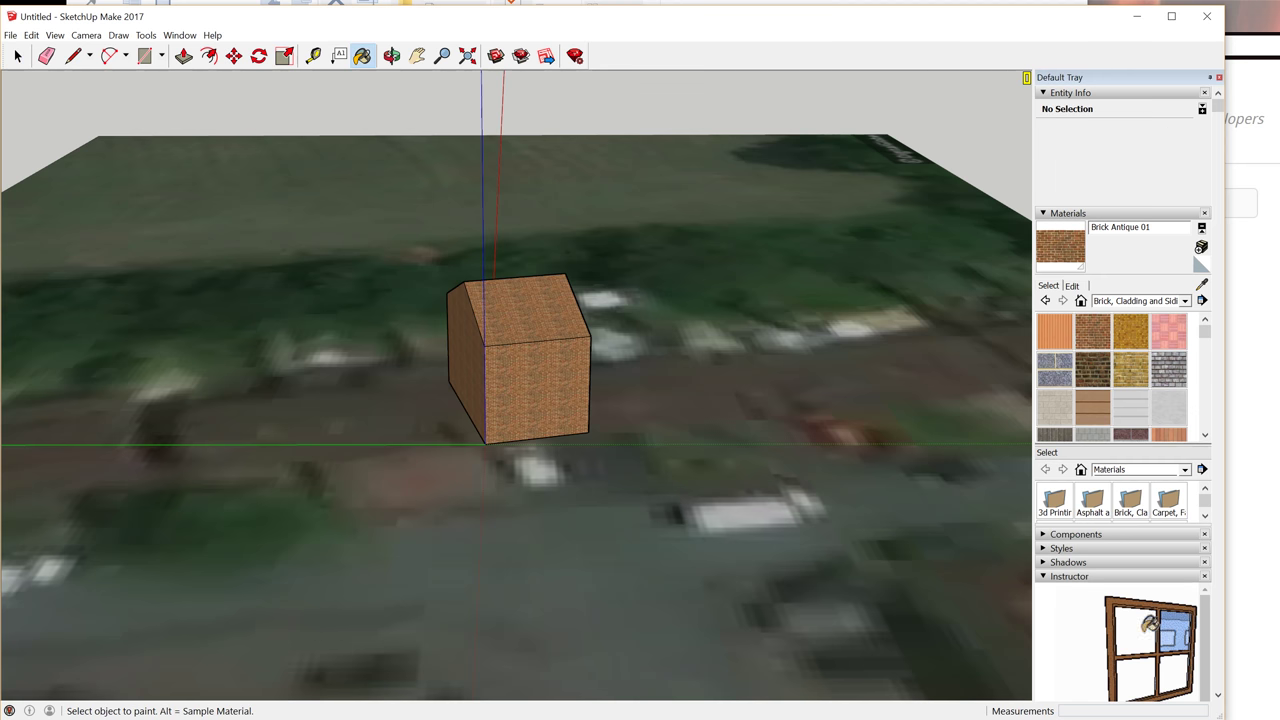
click(1092, 370)
click(538, 390)
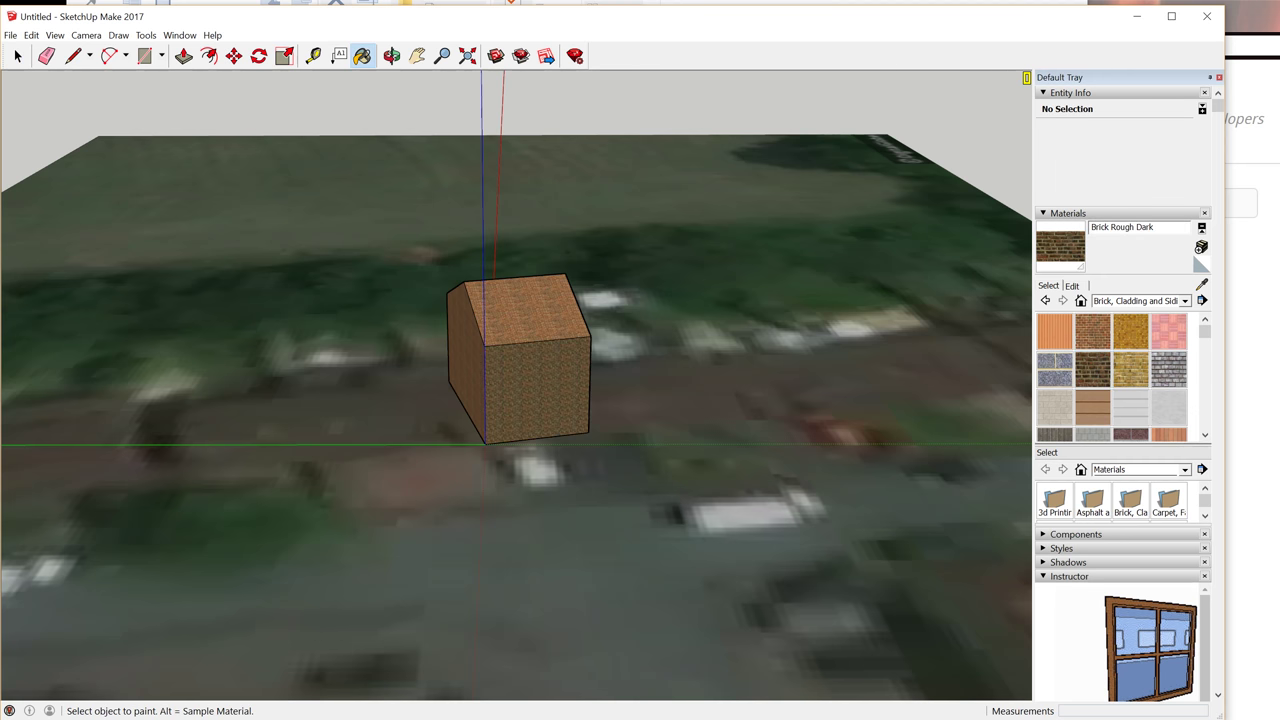
click(467, 360)
click(527, 313)
middle_drag(530, 318, 410, 320)
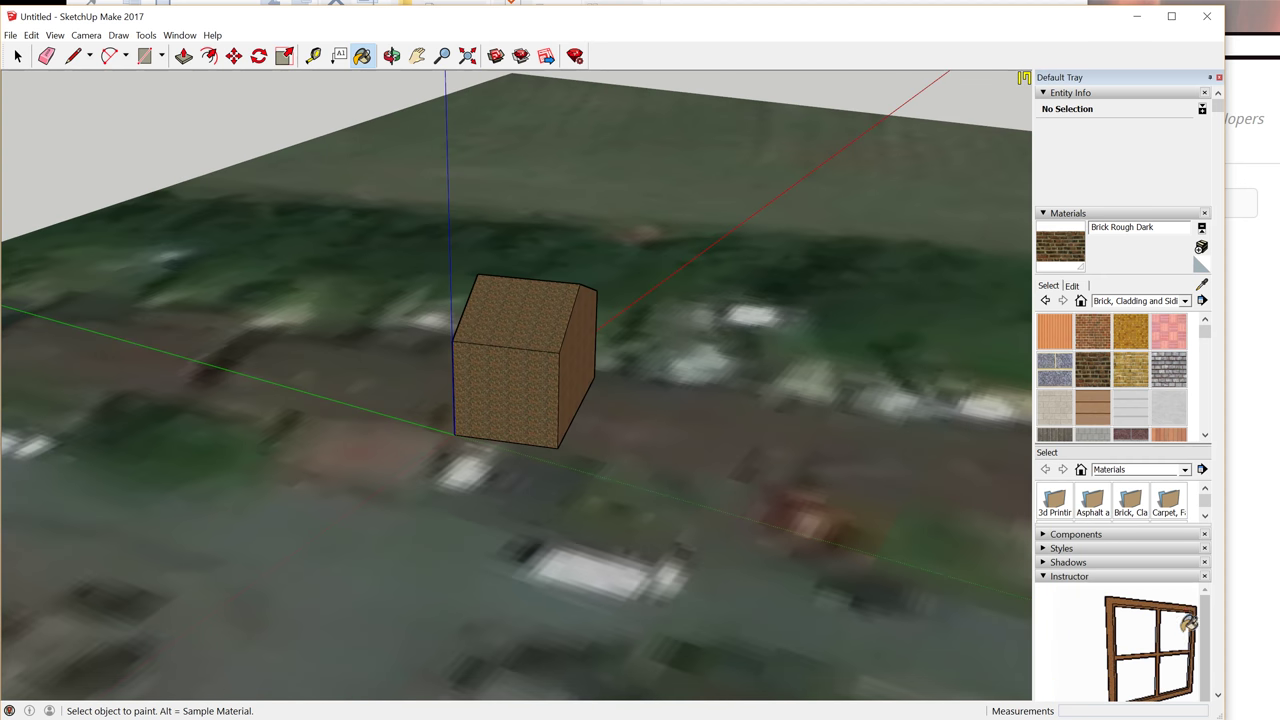
click(577, 368)
Start creating a new material based on Brick Rough Dark and name it "house front"
middle_drag(577, 368, 572, 304)
scroll(510, 374, up, 3)
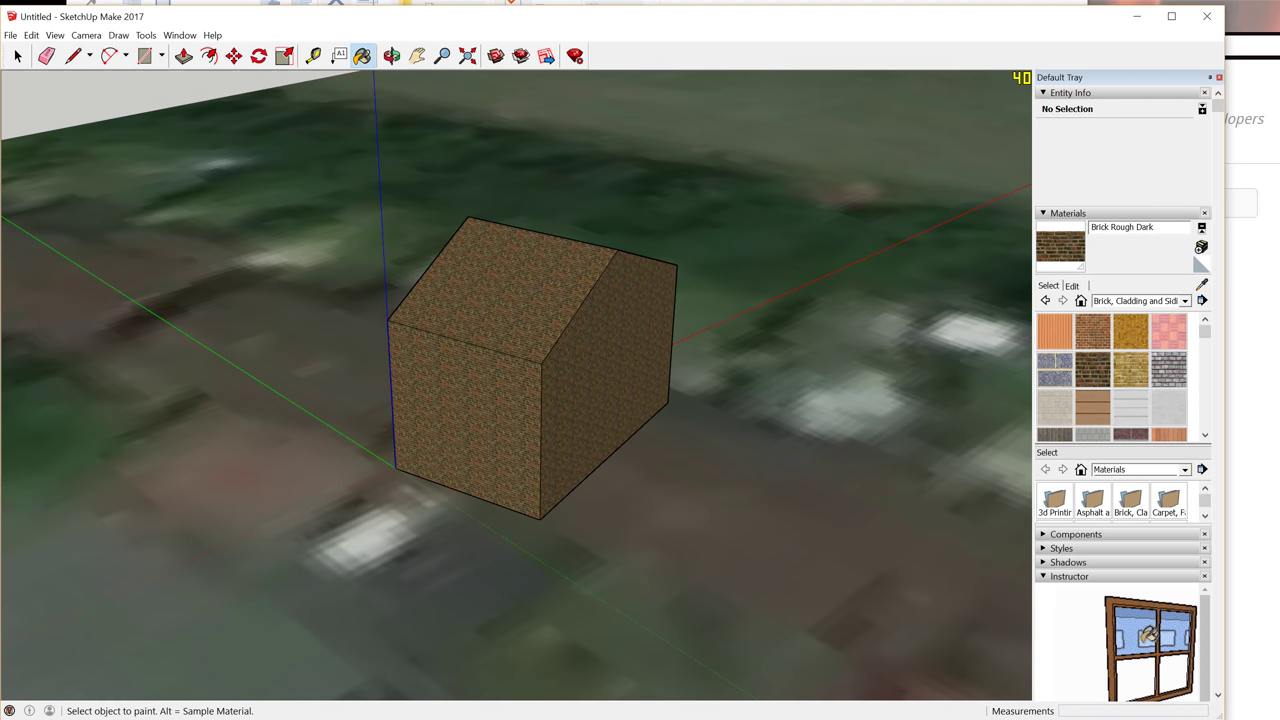
click(1202, 247)
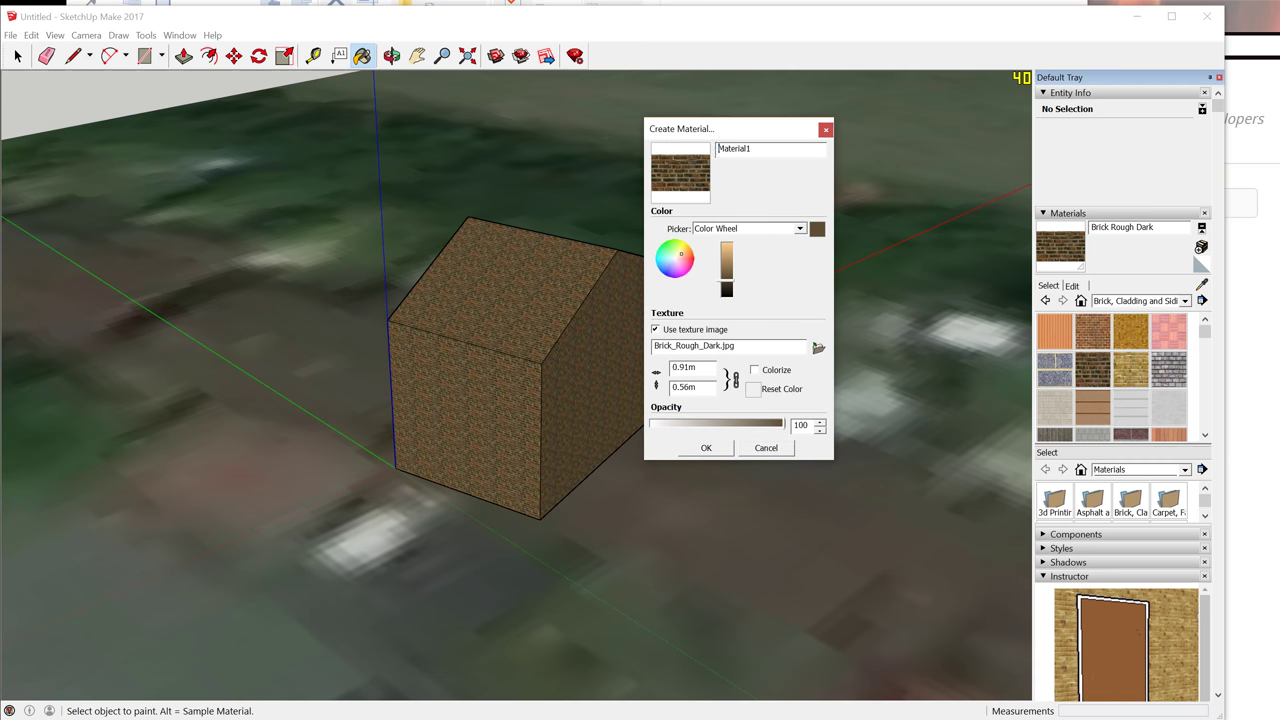
text(b)
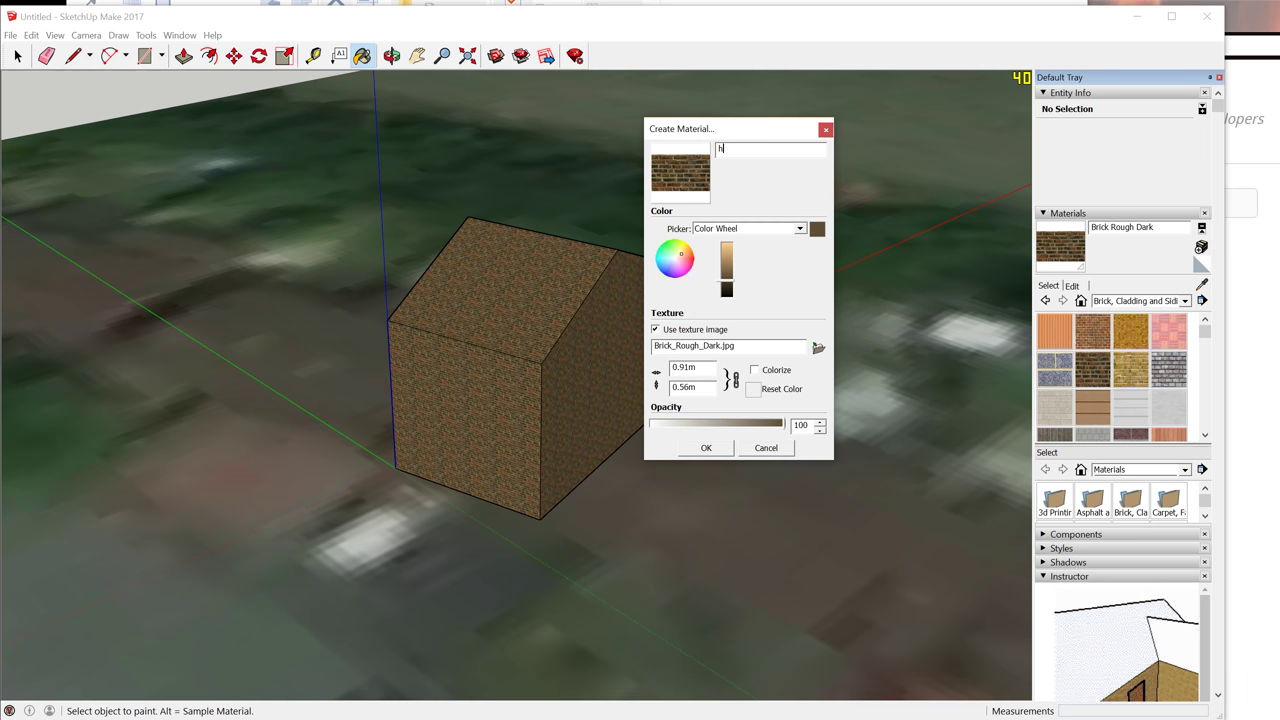
text(ou)
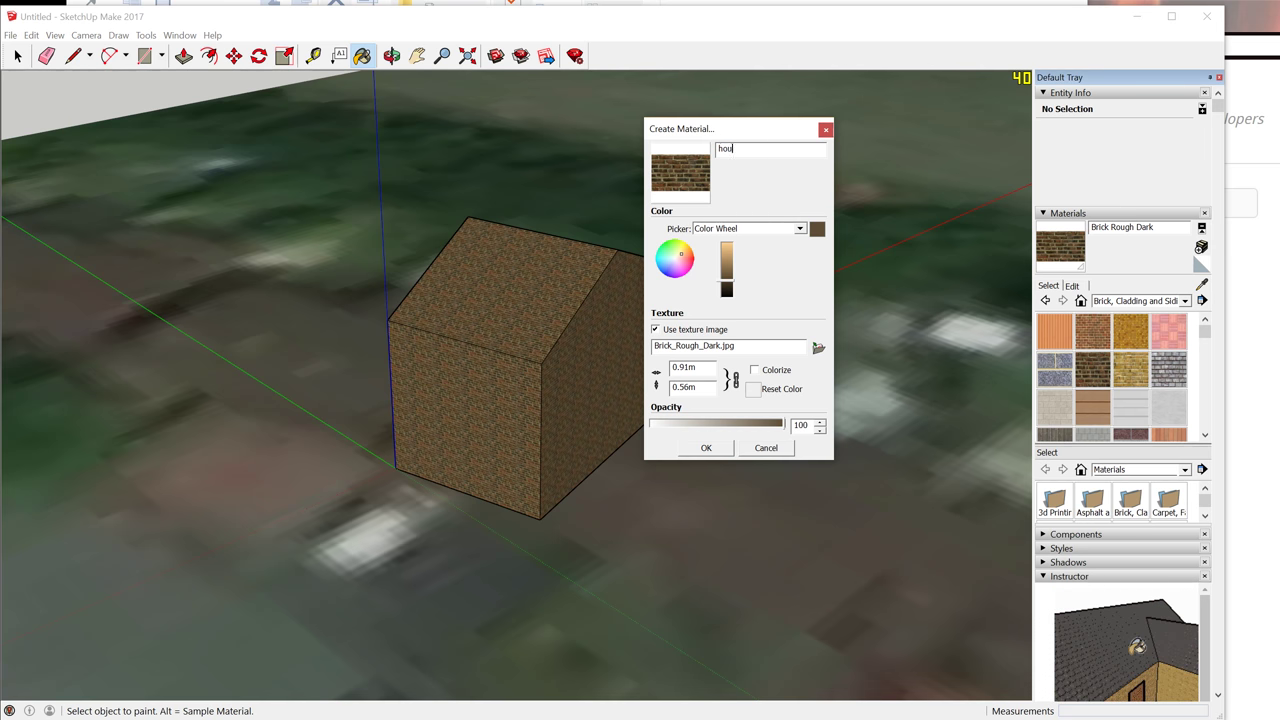
text(se front)
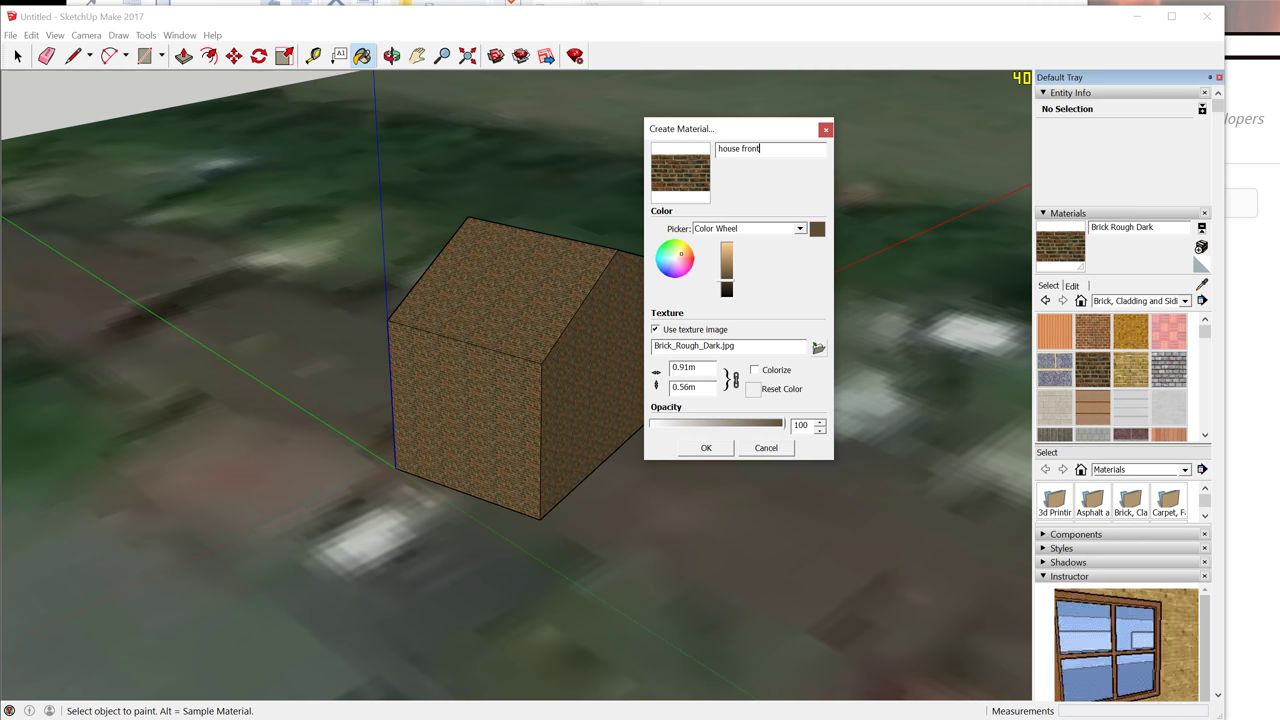
Load small modern detached front.jpg from the Desktop's P3d editing > alveley folder as the house front material's texture image
click(818, 347)
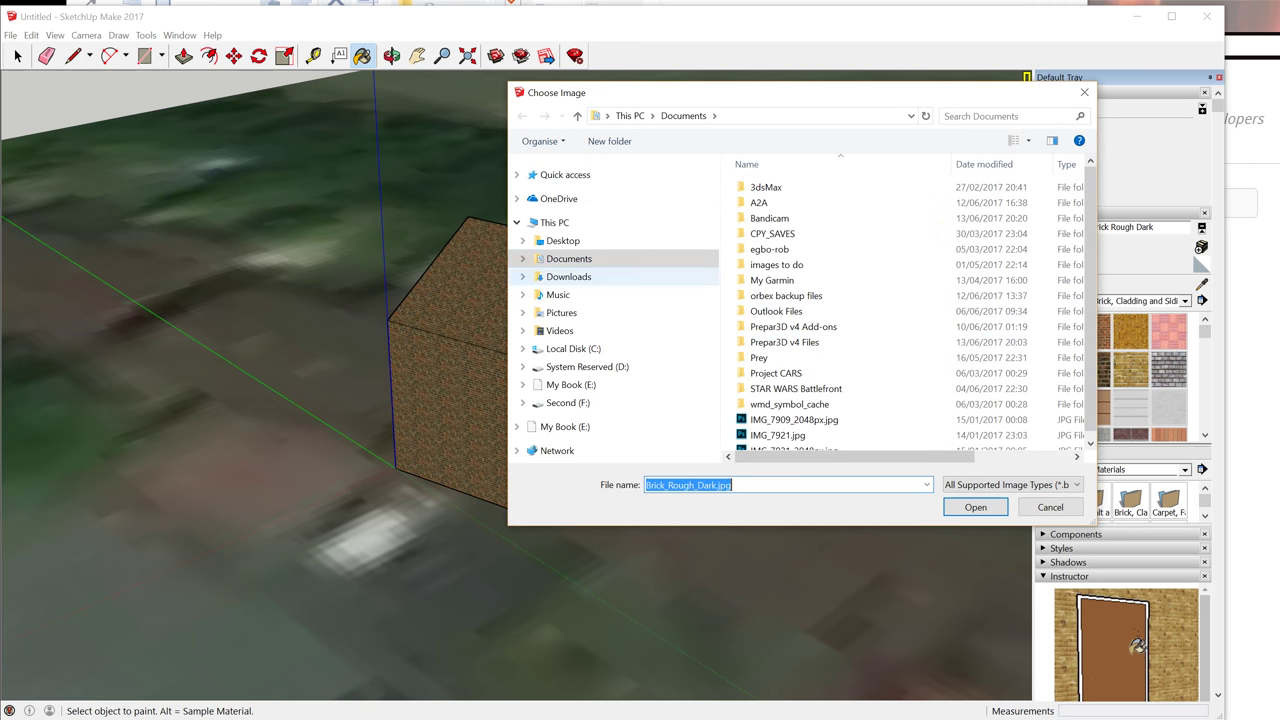
click(562, 240)
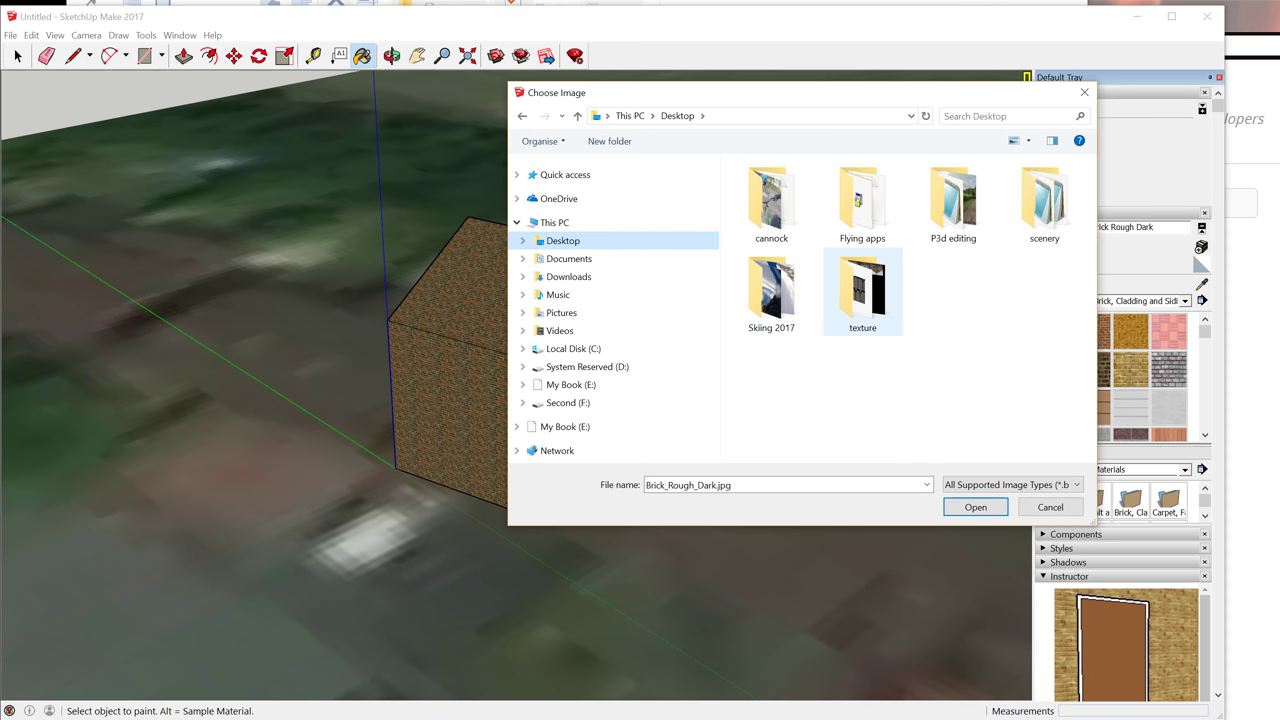
double_click(953, 200)
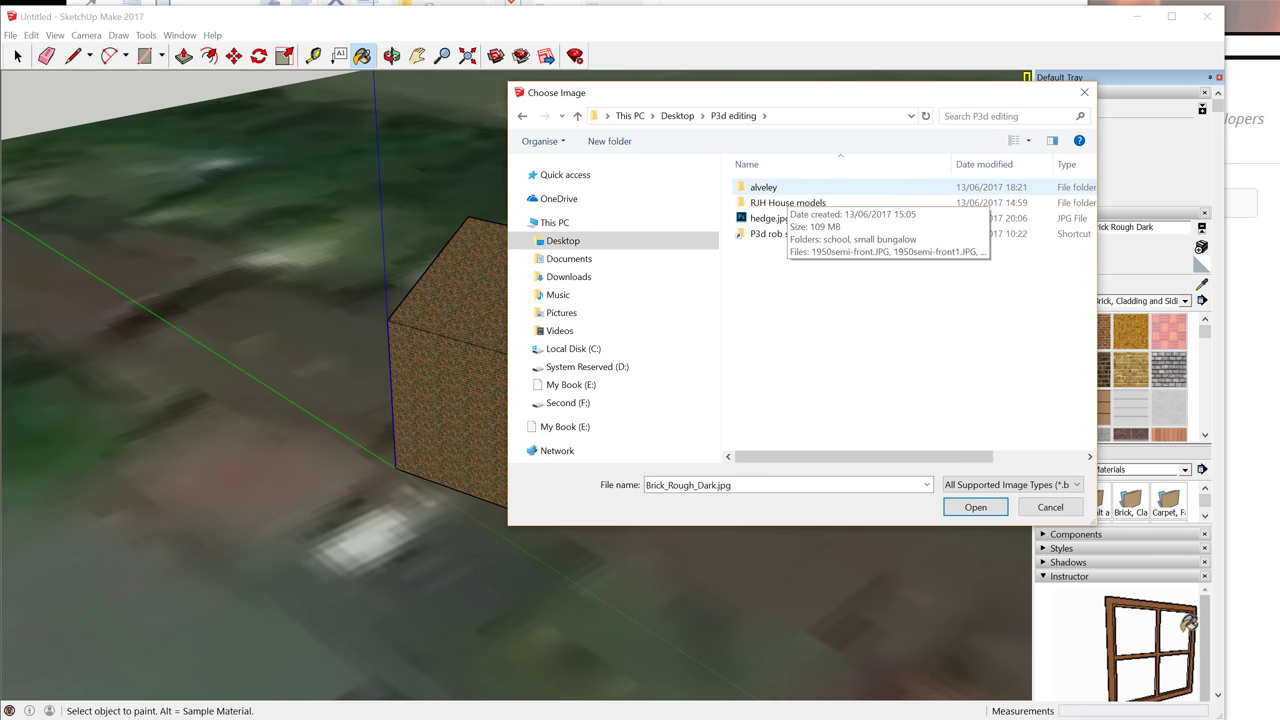
double_click(765, 187)
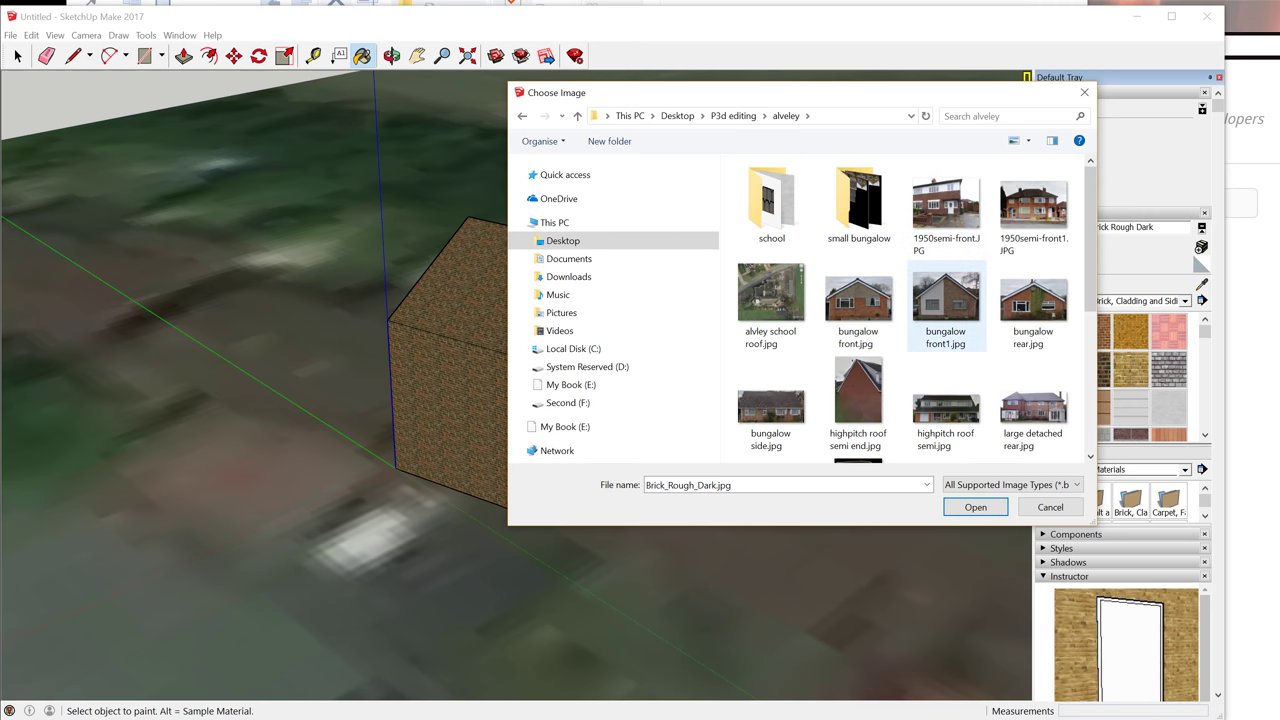
scroll(945, 305, down, 1)
scroll(945, 305, up, 1)
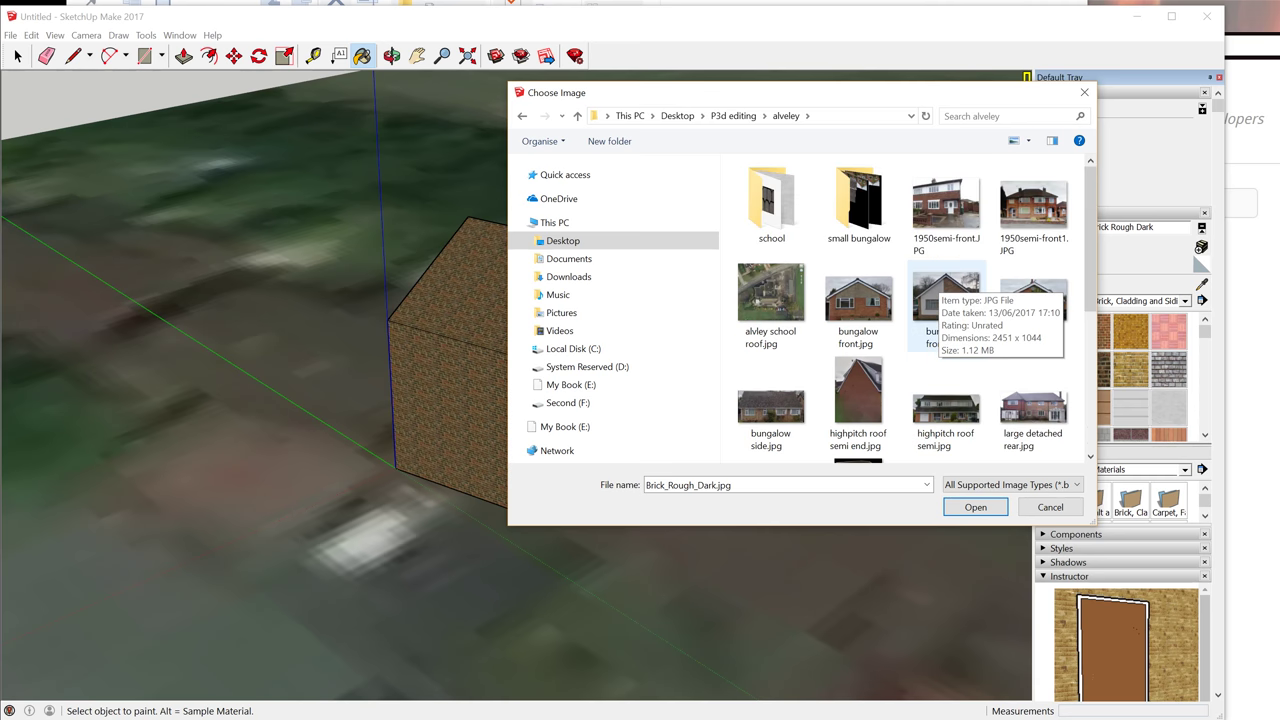
scroll(945, 305, down, 1)
scroll(945, 305, down, 1)
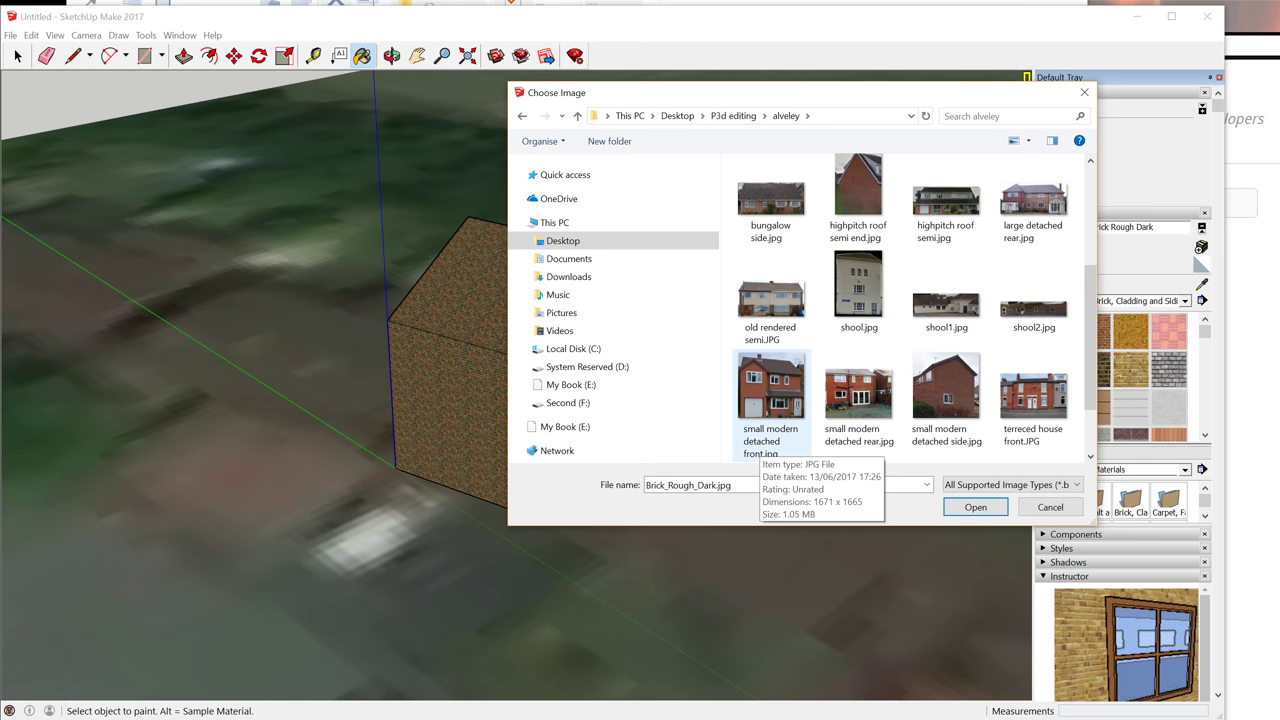
click(762, 438)
click(975, 507)
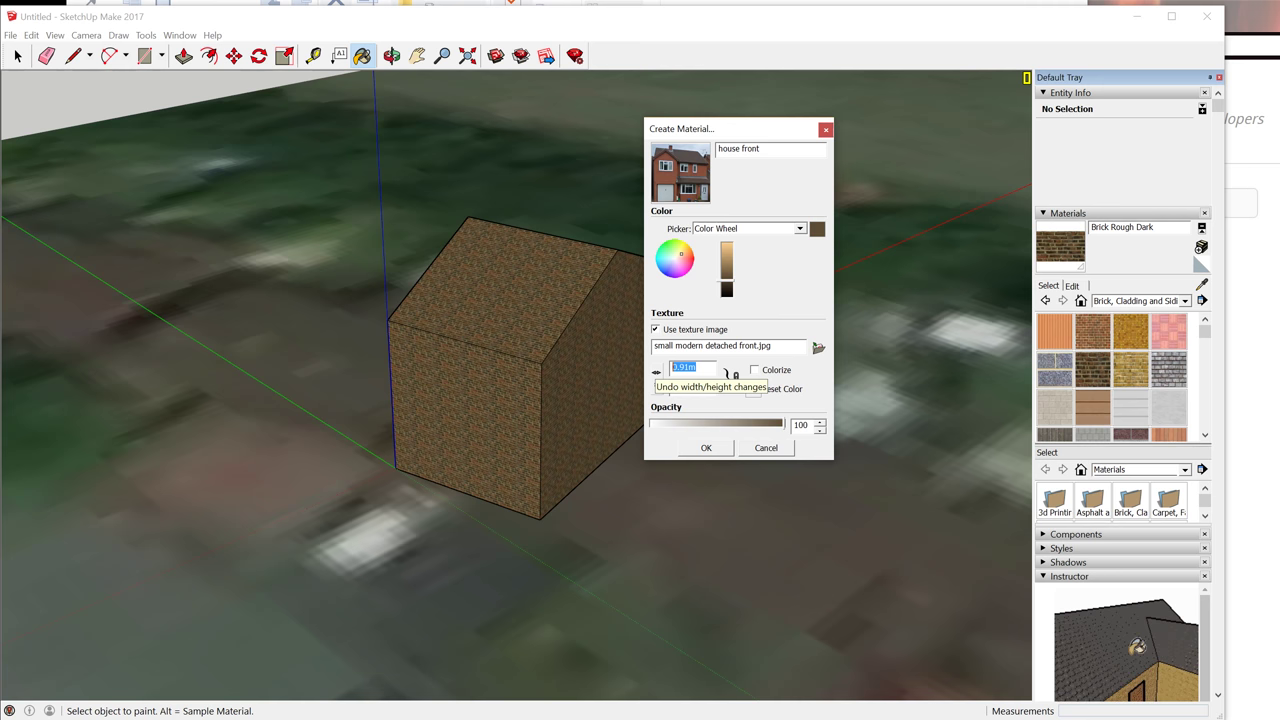
Size the house front texture by entering 5.00m for its width and 5.00m for its height, and create the material
text(5.00m)
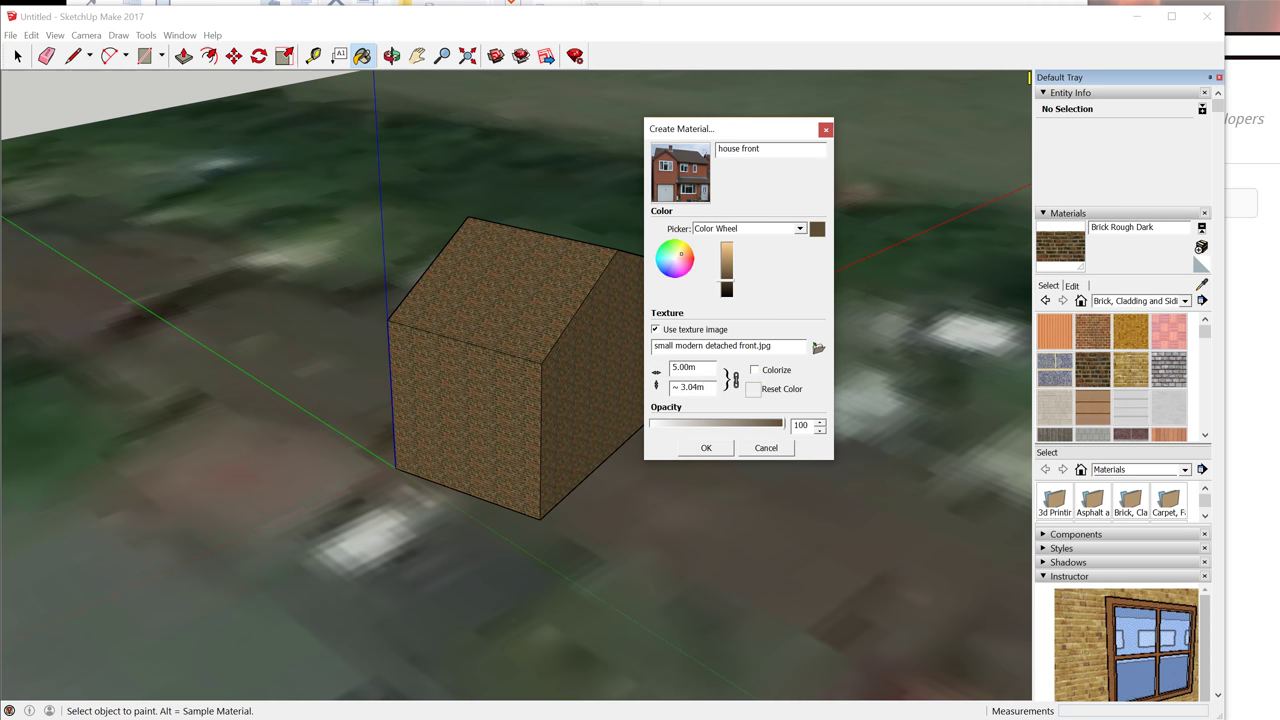
drag(706, 387, 671, 387)
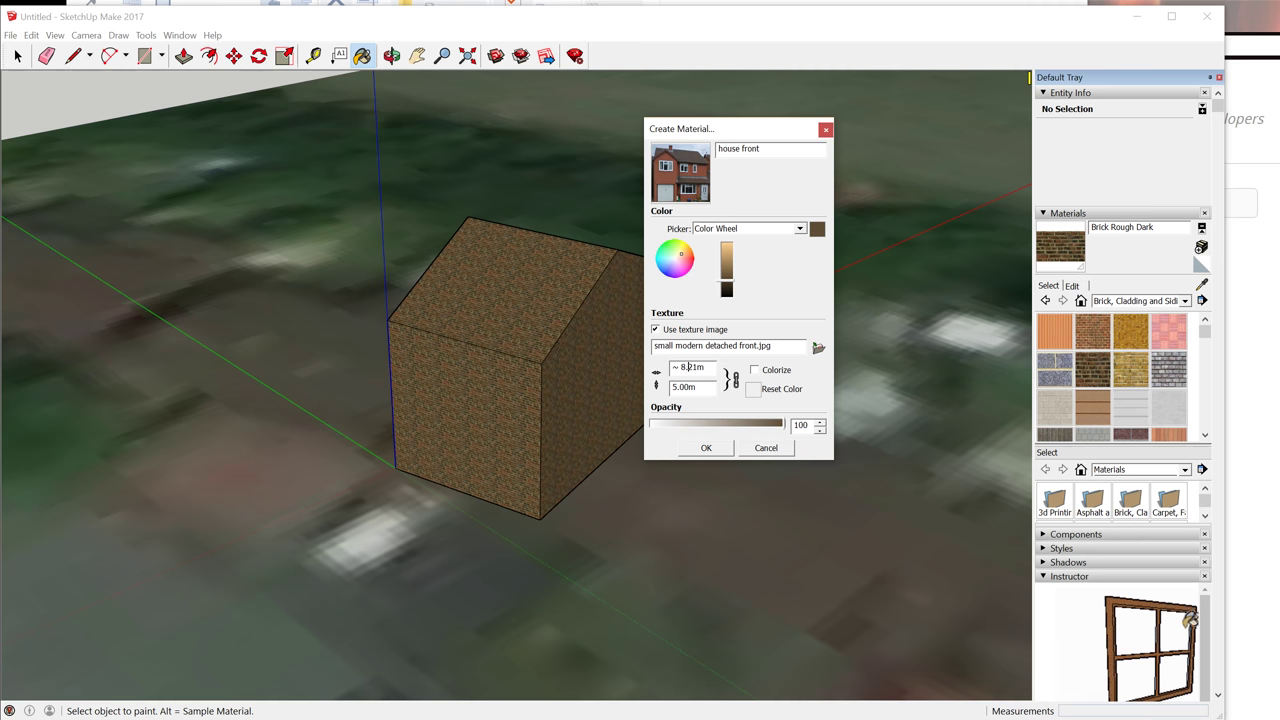
key(Return)
Create a new material named "side" using small modern detached side.jpg as its texture image
click(1202, 247)
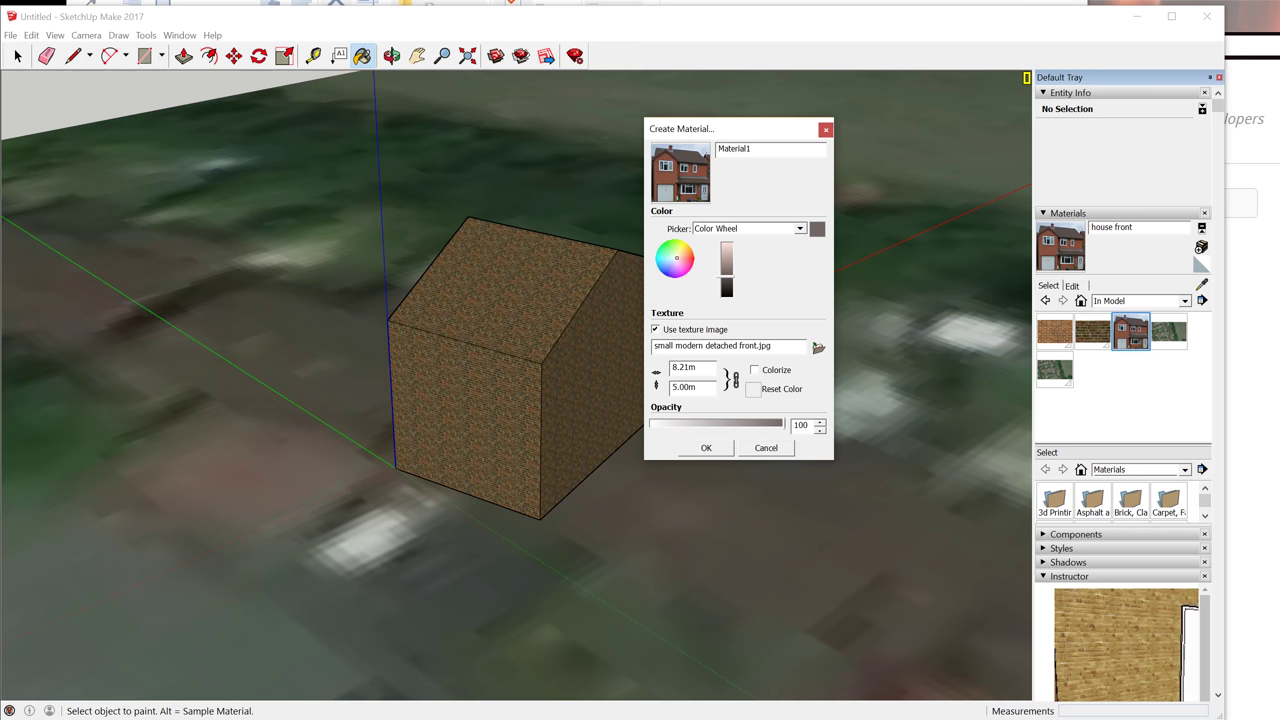
click(818, 347)
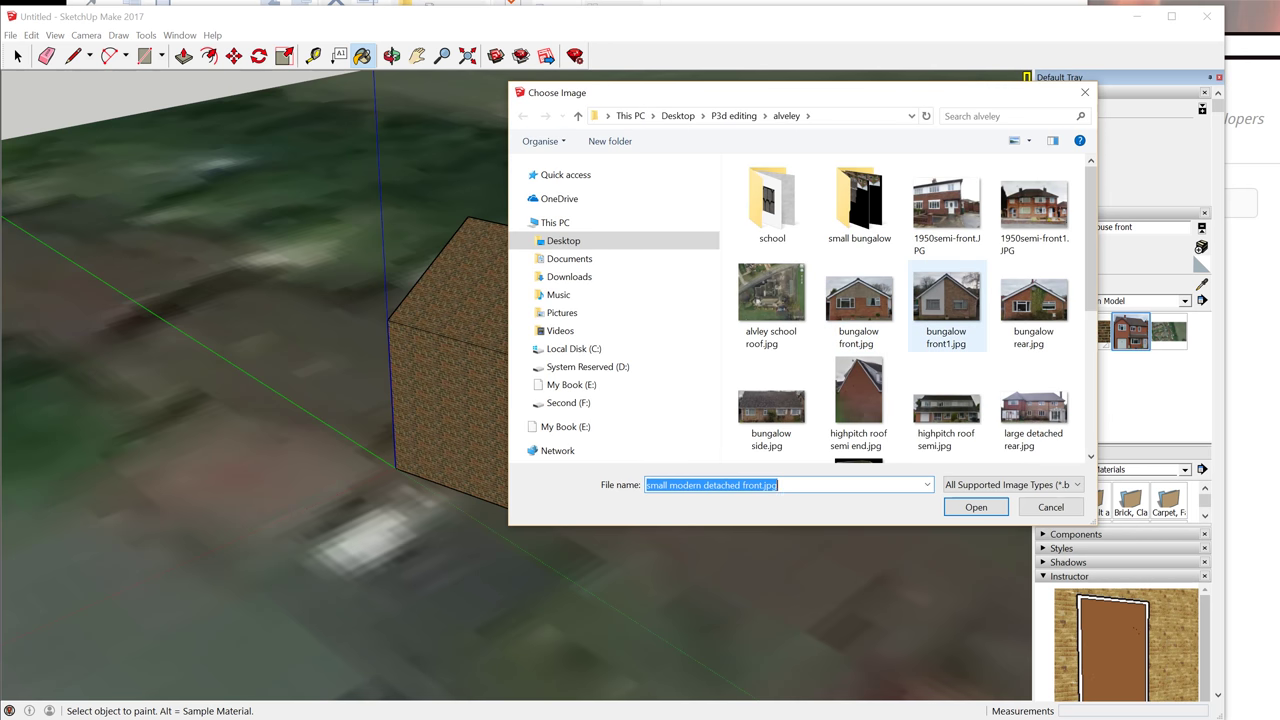
scroll(946, 300, down, 5)
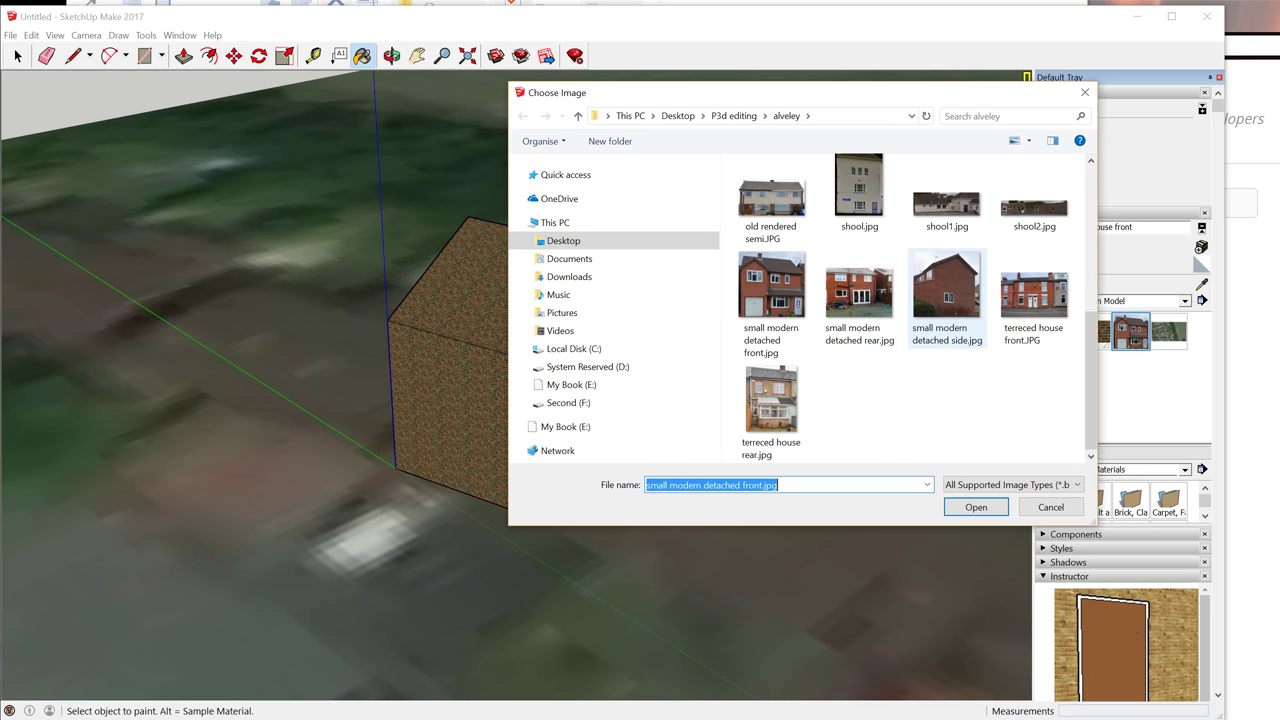
click(946, 305)
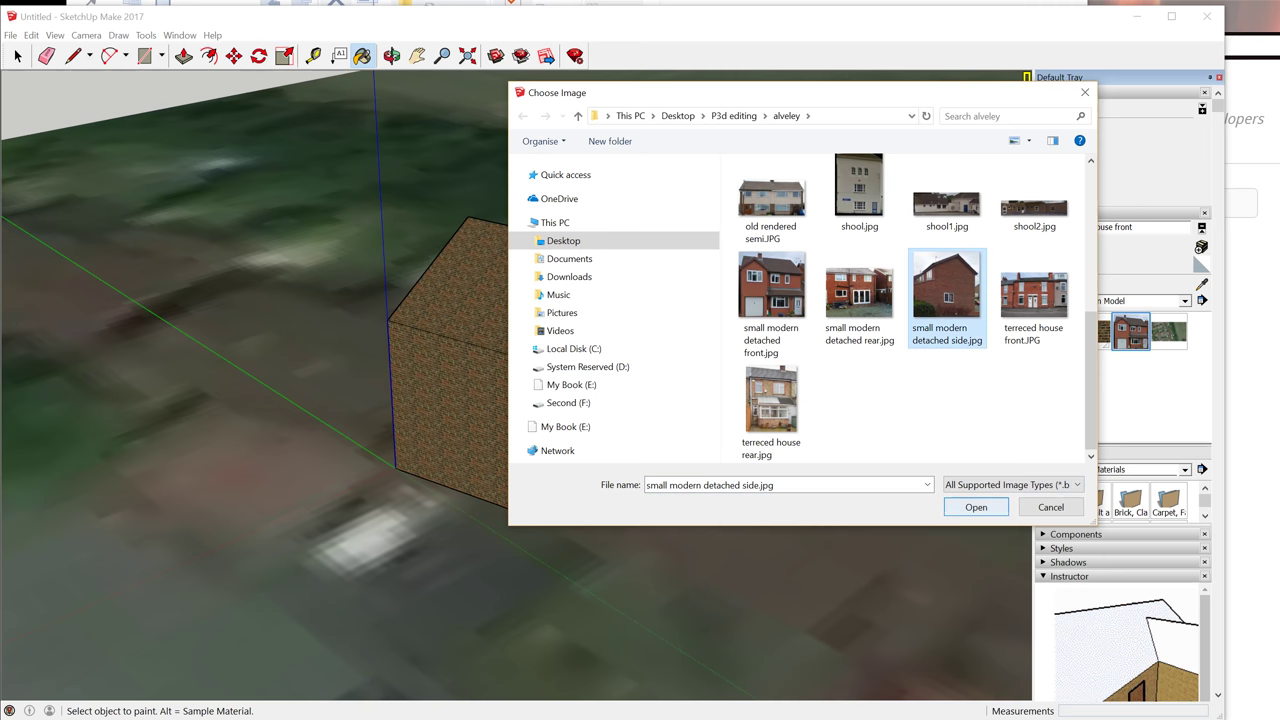
click(976, 507)
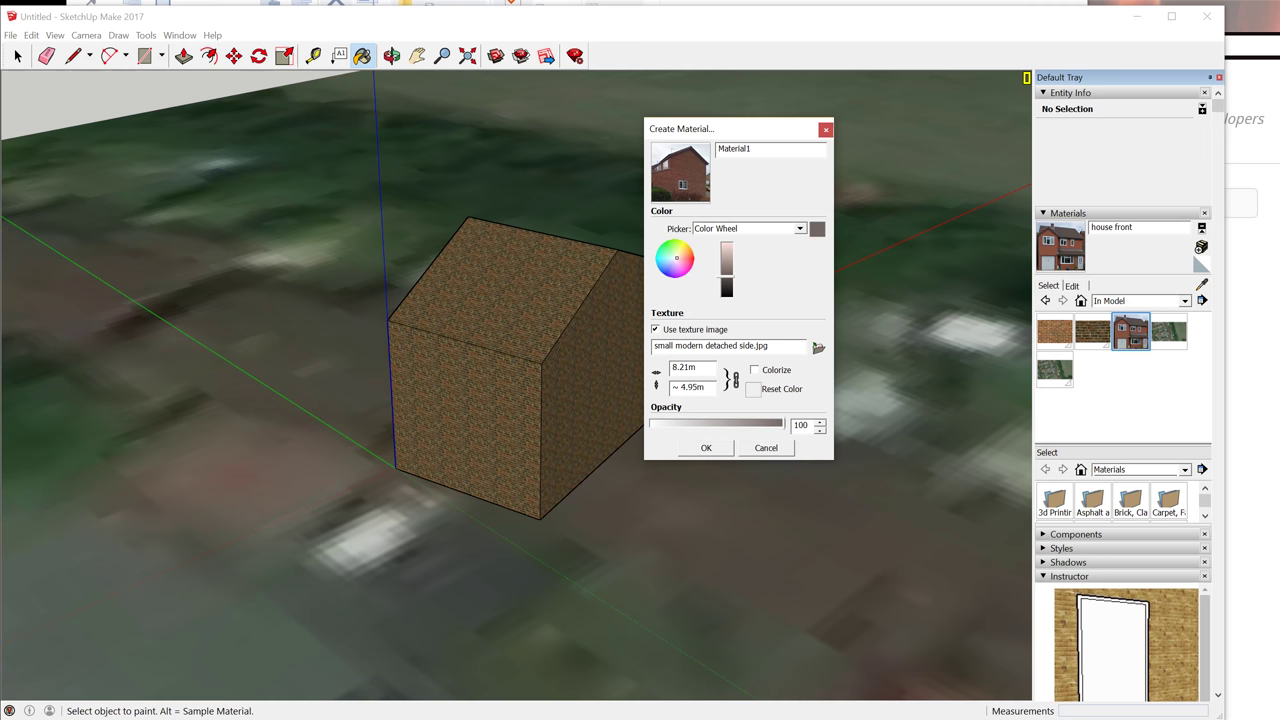
double_click(734, 149)
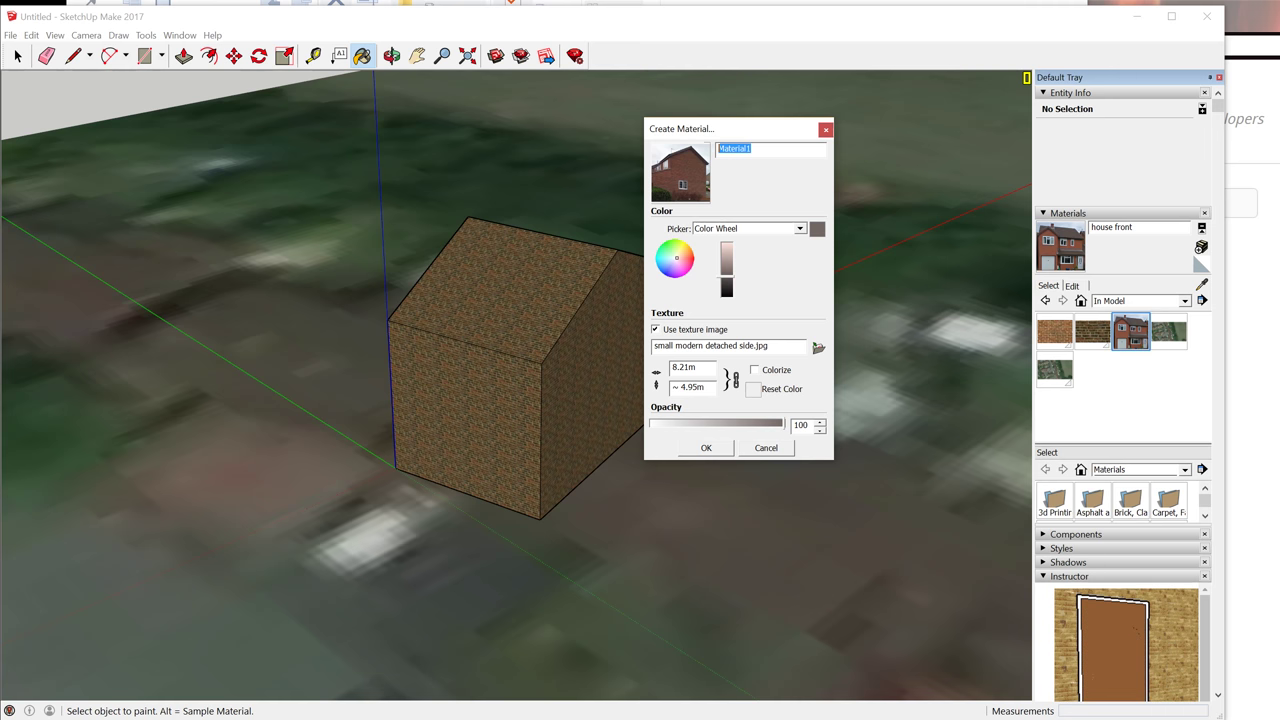
text(side)
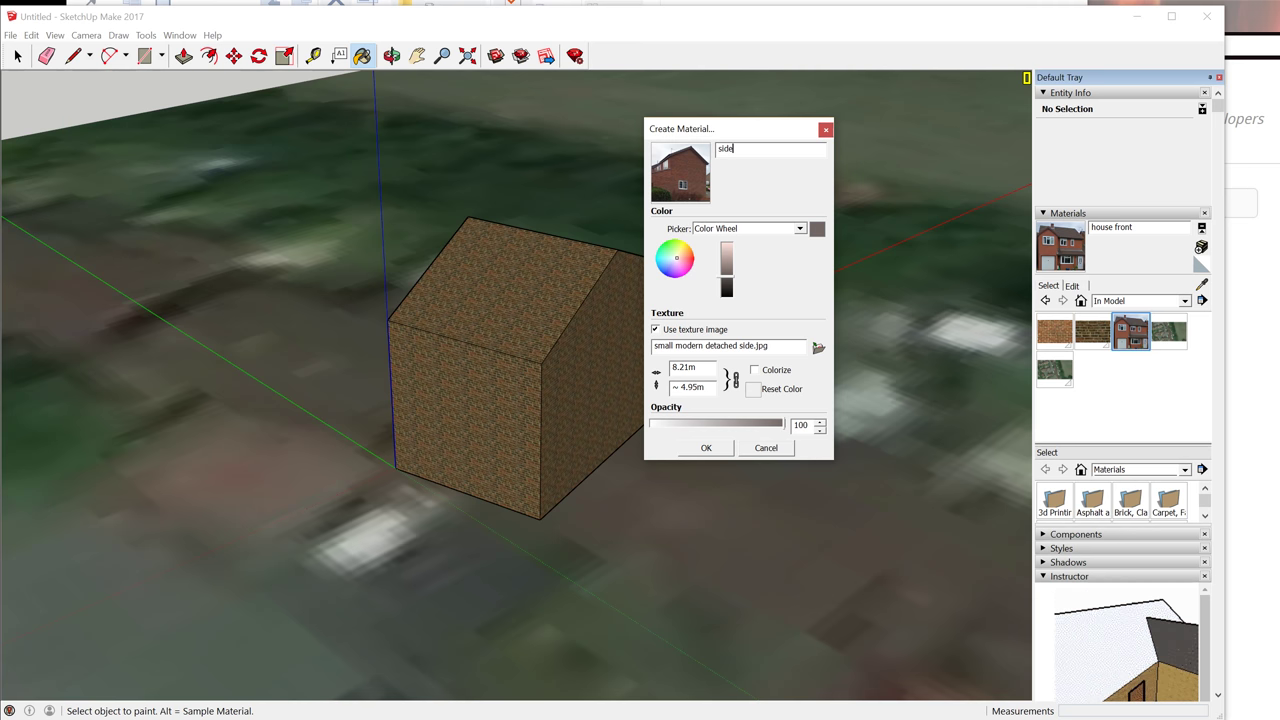
key(Return)
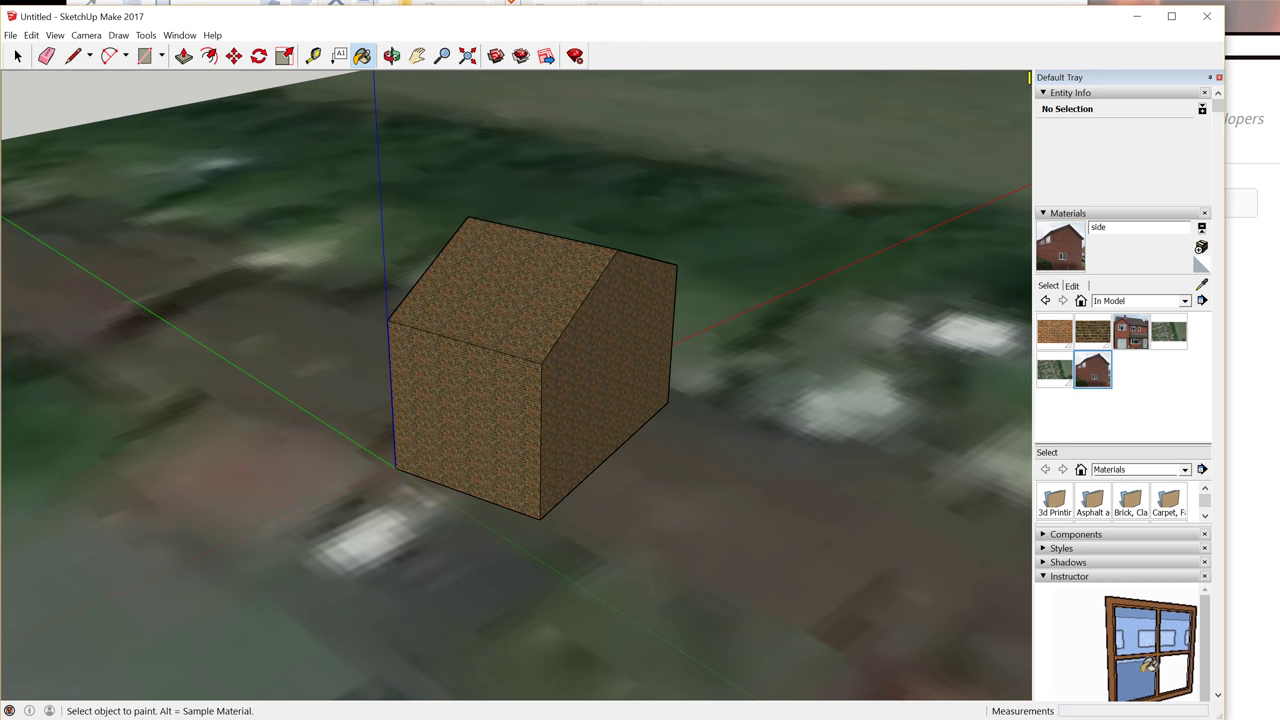
Create another material with small modern detached rear.jpg as its texture image, keeping the default name and size
click(1202, 247)
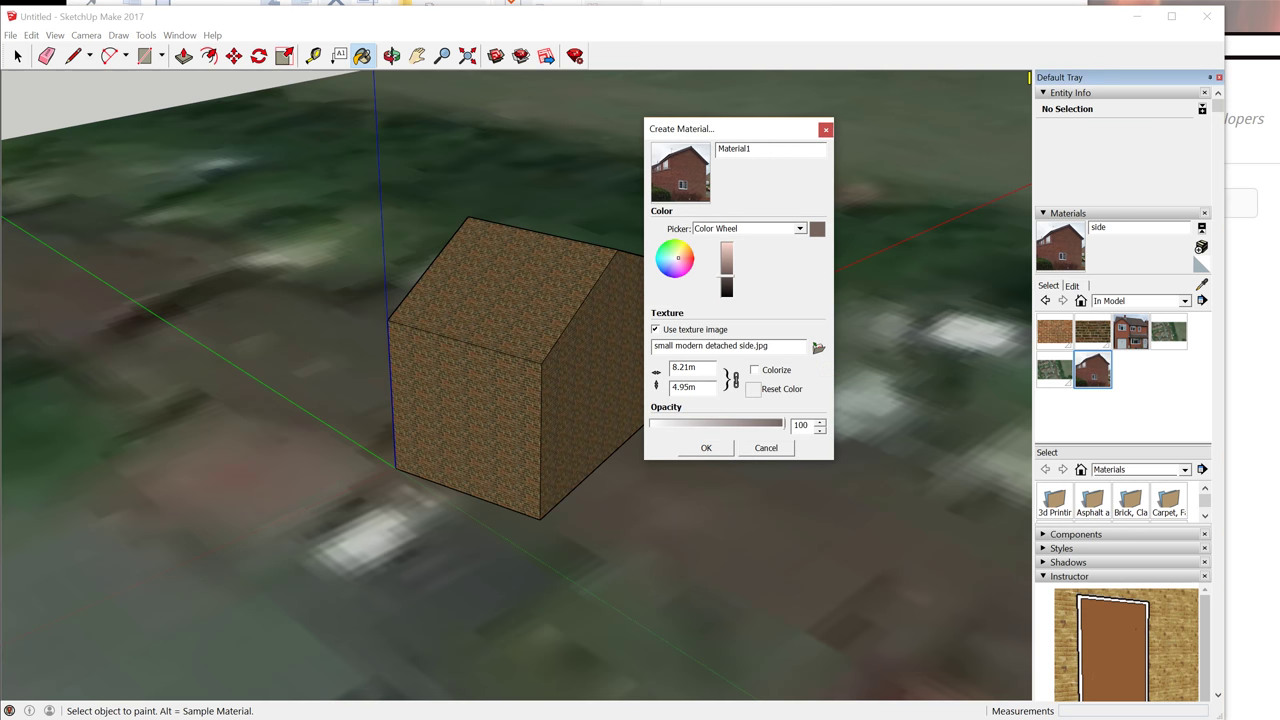
click(818, 347)
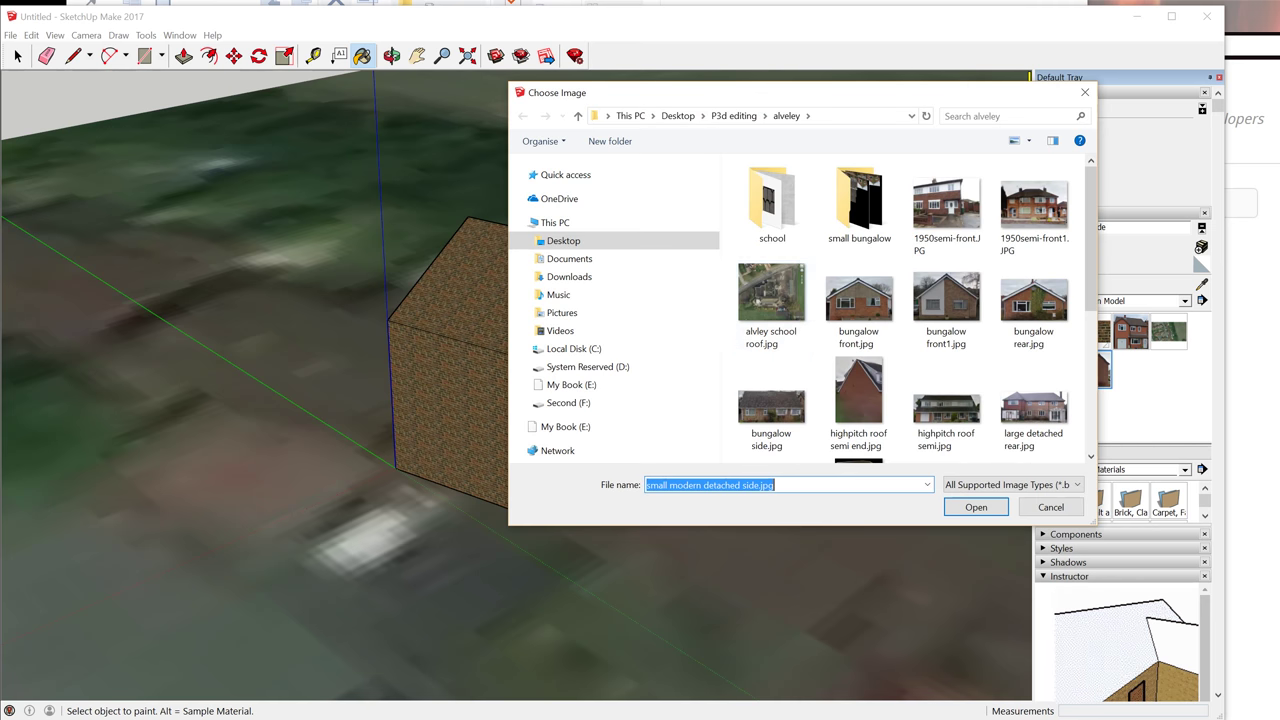
scroll(859, 300, down, 5)
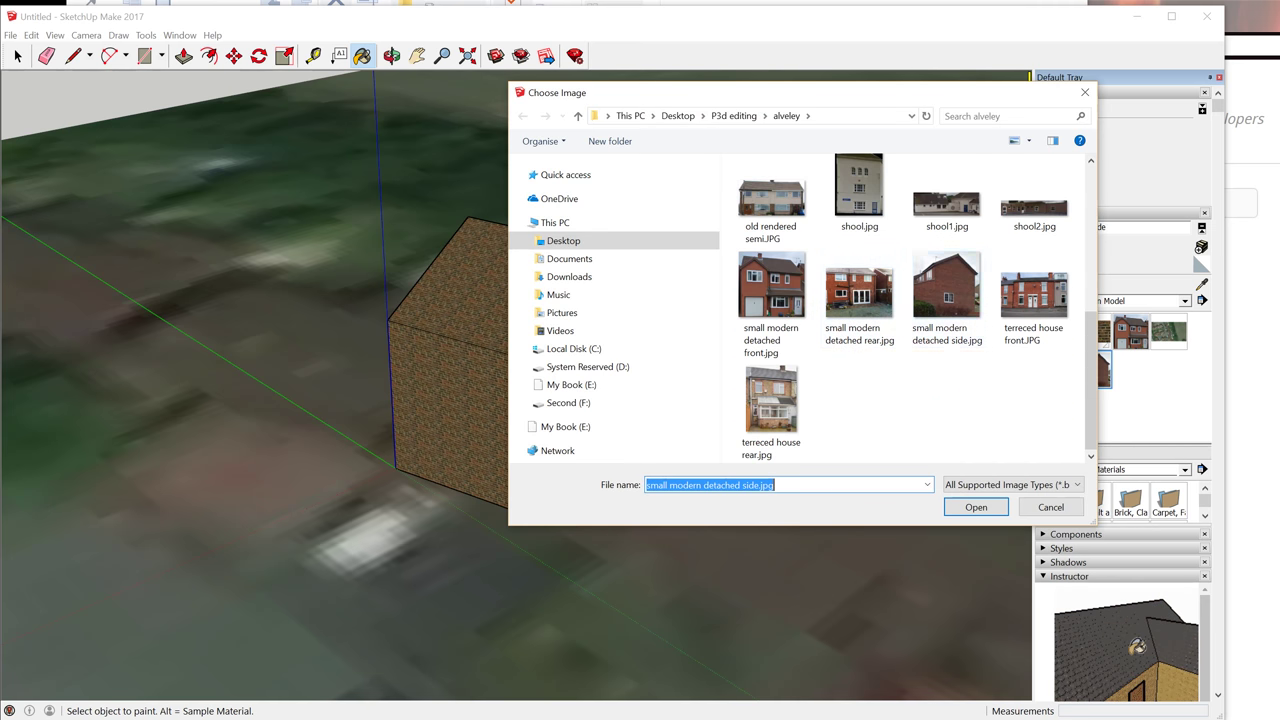
click(859, 300)
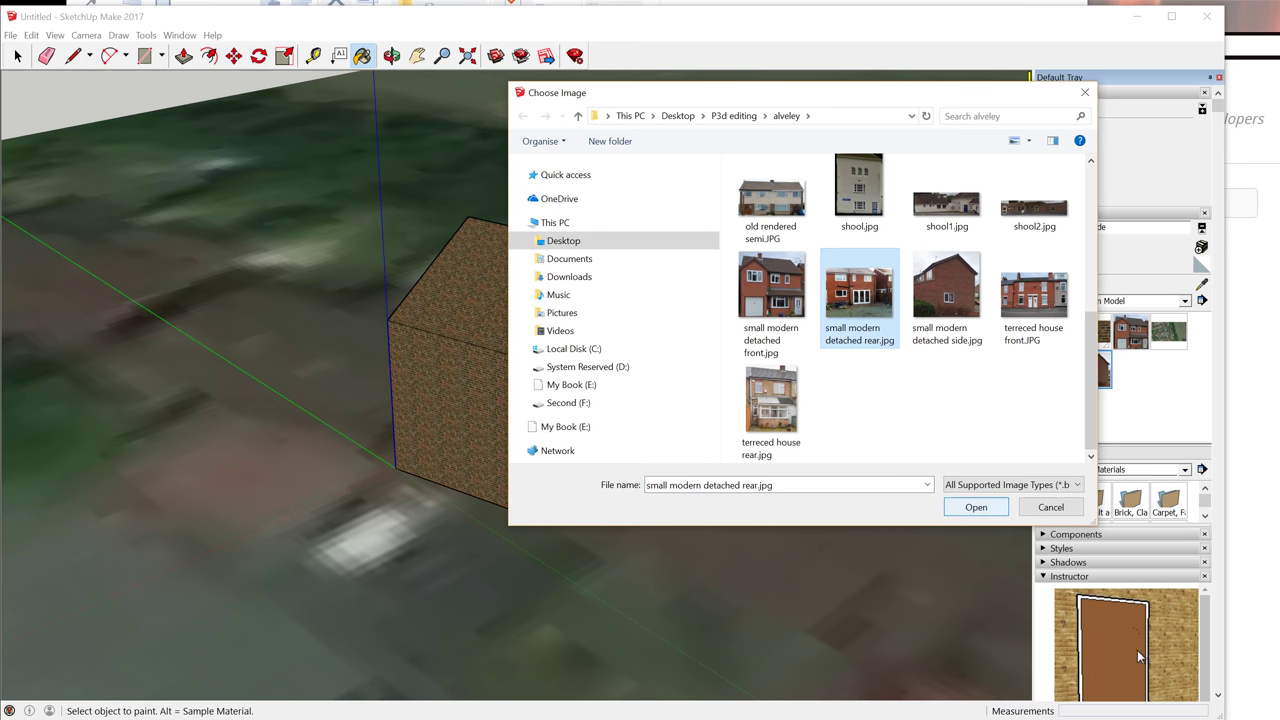
key(Return)
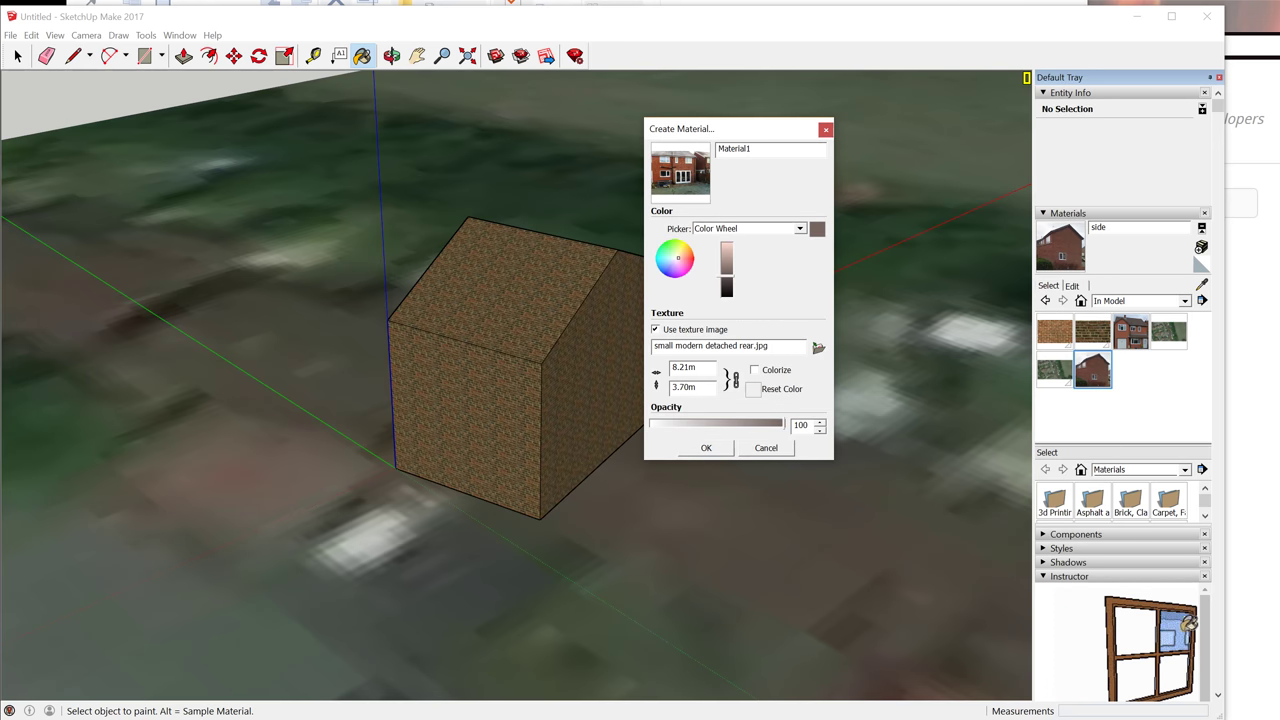
click(706, 447)
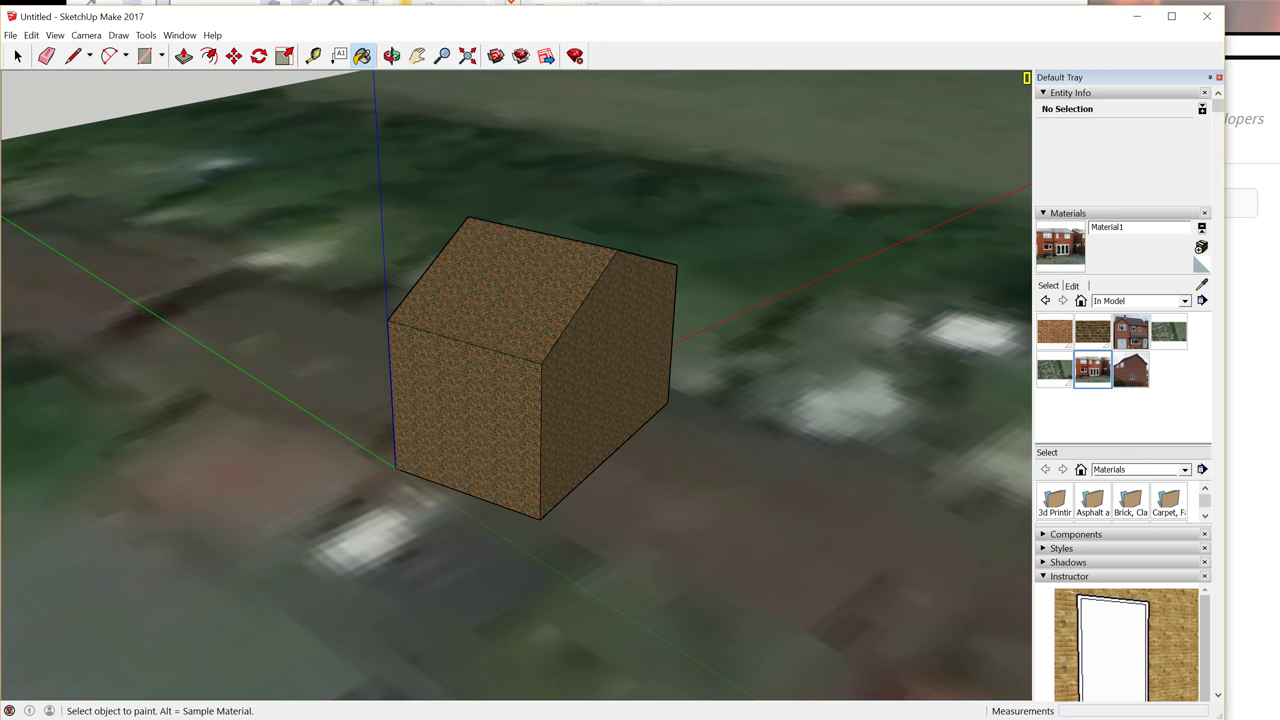
Examine the house's front wall, gable ends and roof slopes from several angles
mouse_move(520, 390)
middle_down()
mouse_move(618, 382)
mouse_move(474, 410)
mouse_move(526, 394)
middle_up()
scroll(490, 370, up, 1)
middle_drag(375, 385, 556, 382)
middle_drag(430, 384, 540, 386)
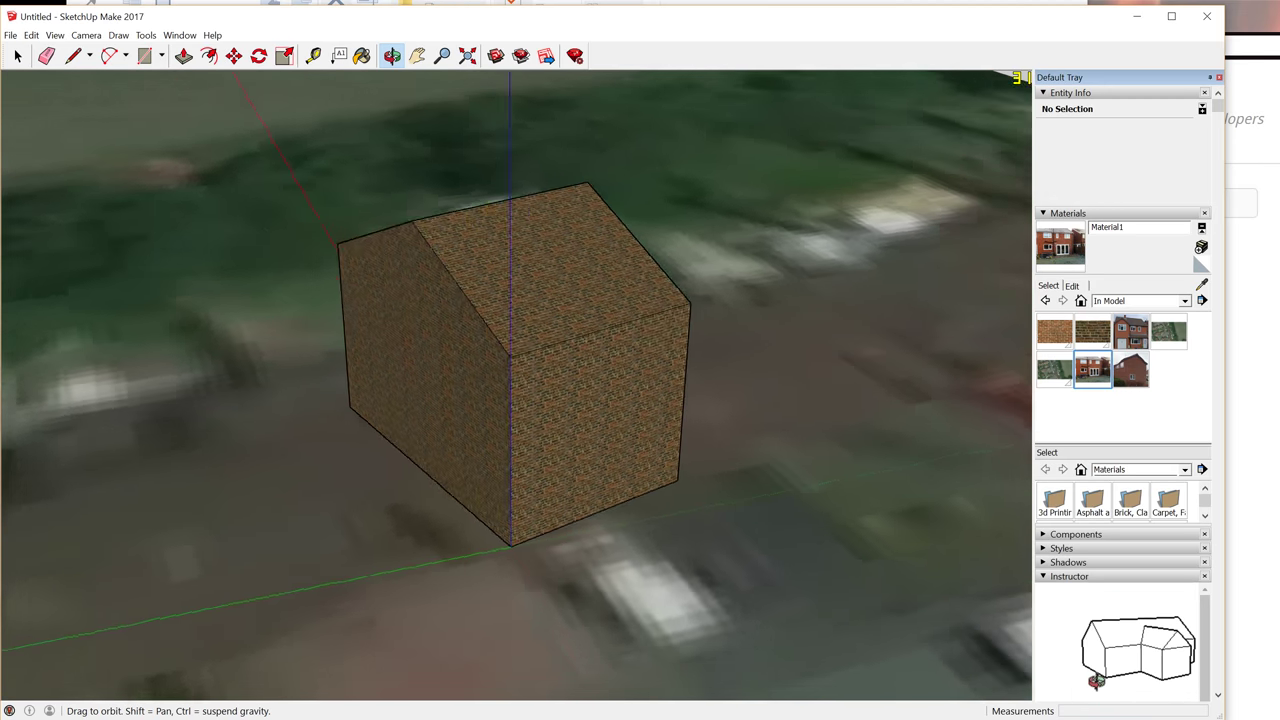
middle_drag(320, 385, 260, 385)
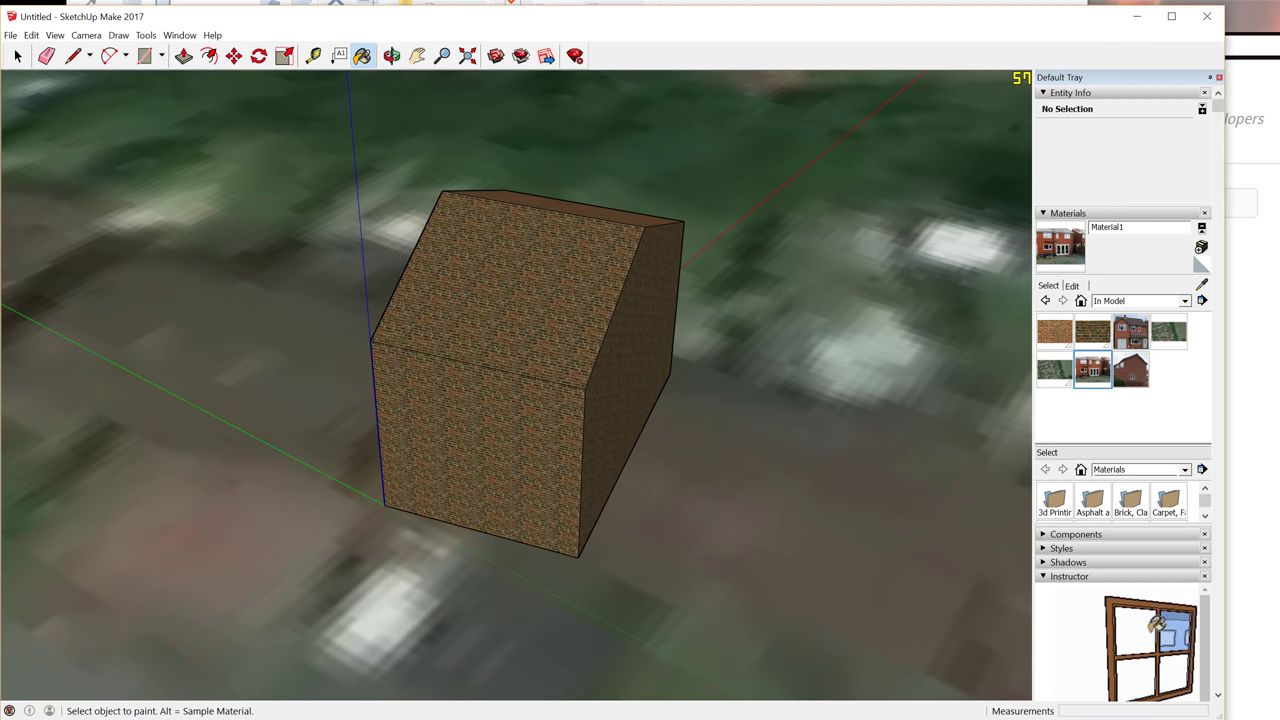
middle_drag(560, 400, 435, 405)
middle_drag(510, 370, 508, 355)
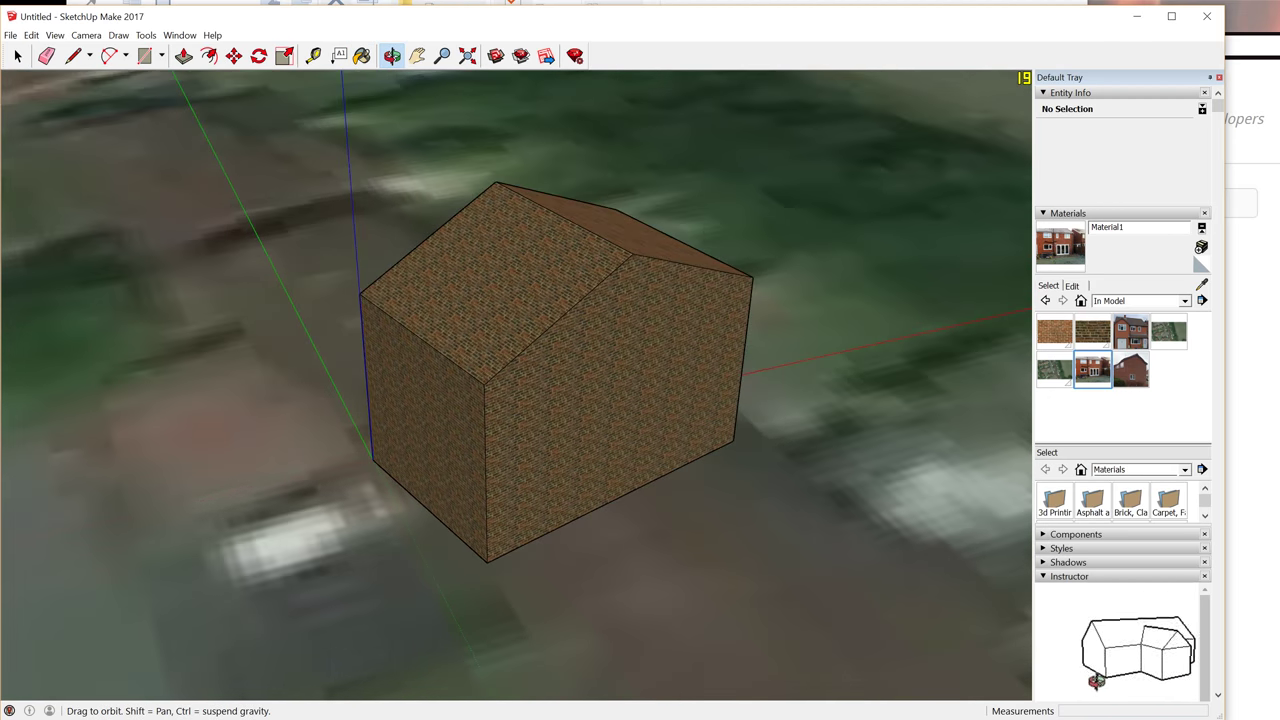
middle_drag(215, 385, 205, 385)
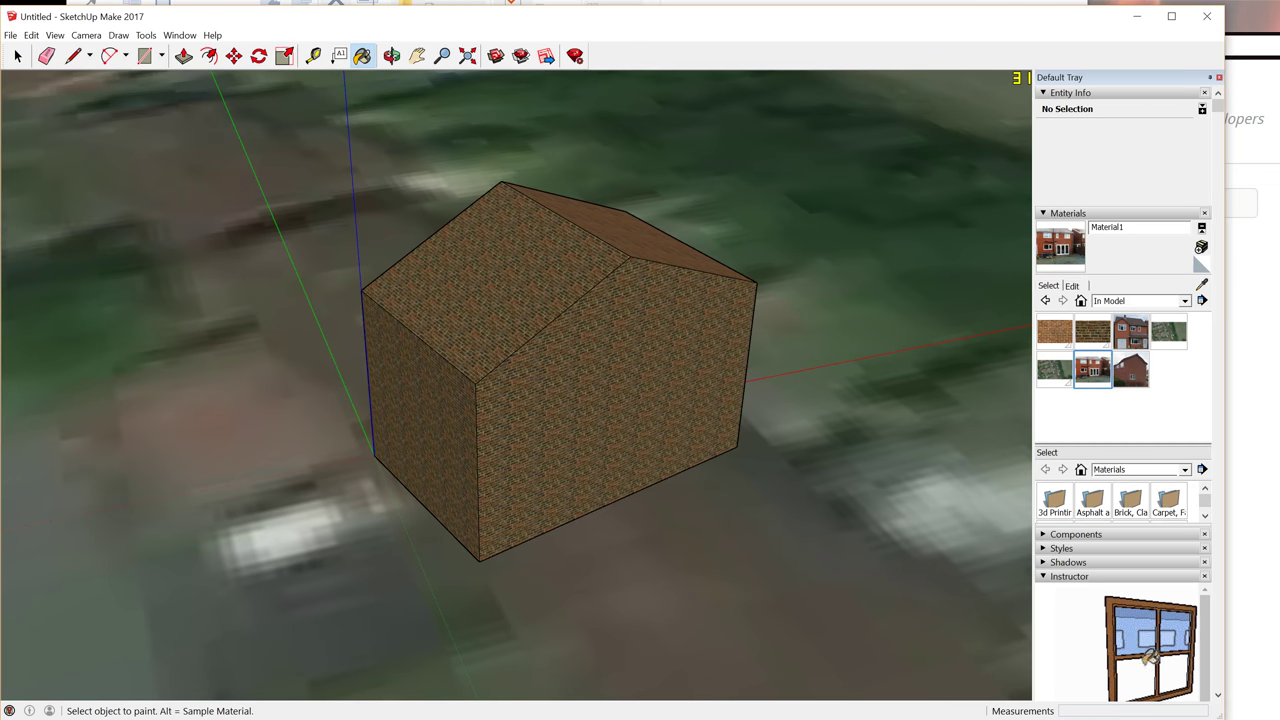
middle_drag(205, 385, 192, 385)
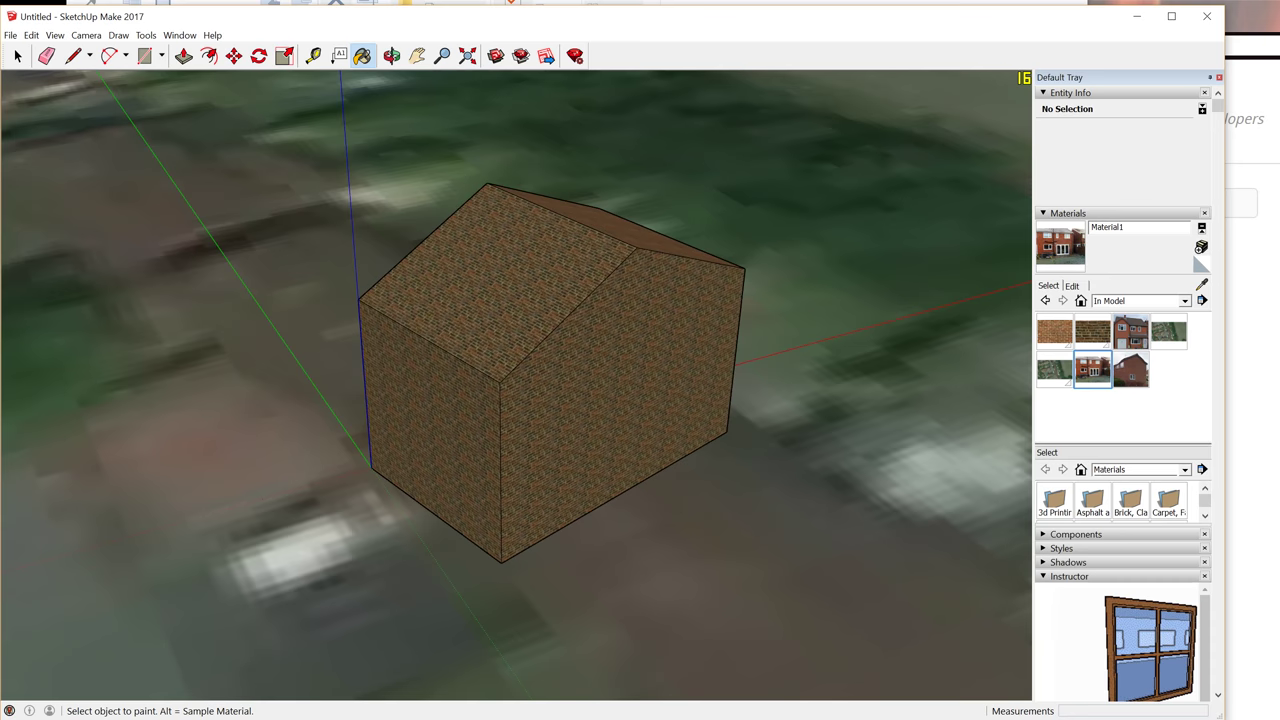
mouse_move(515, 365)
middle_down()
mouse_move(505, 385)
mouse_move(485, 385)
middle_up()
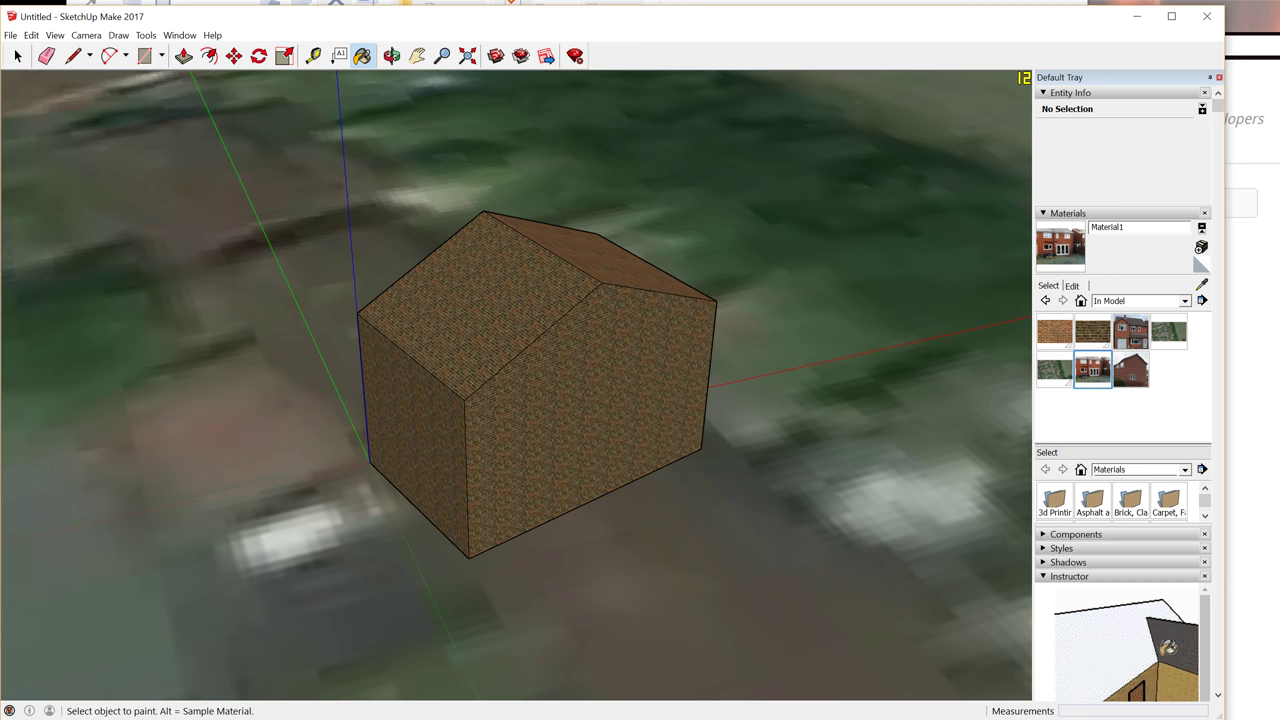
Paint the front wall with the house front material and both gable ends with the side material
click(1131, 332)
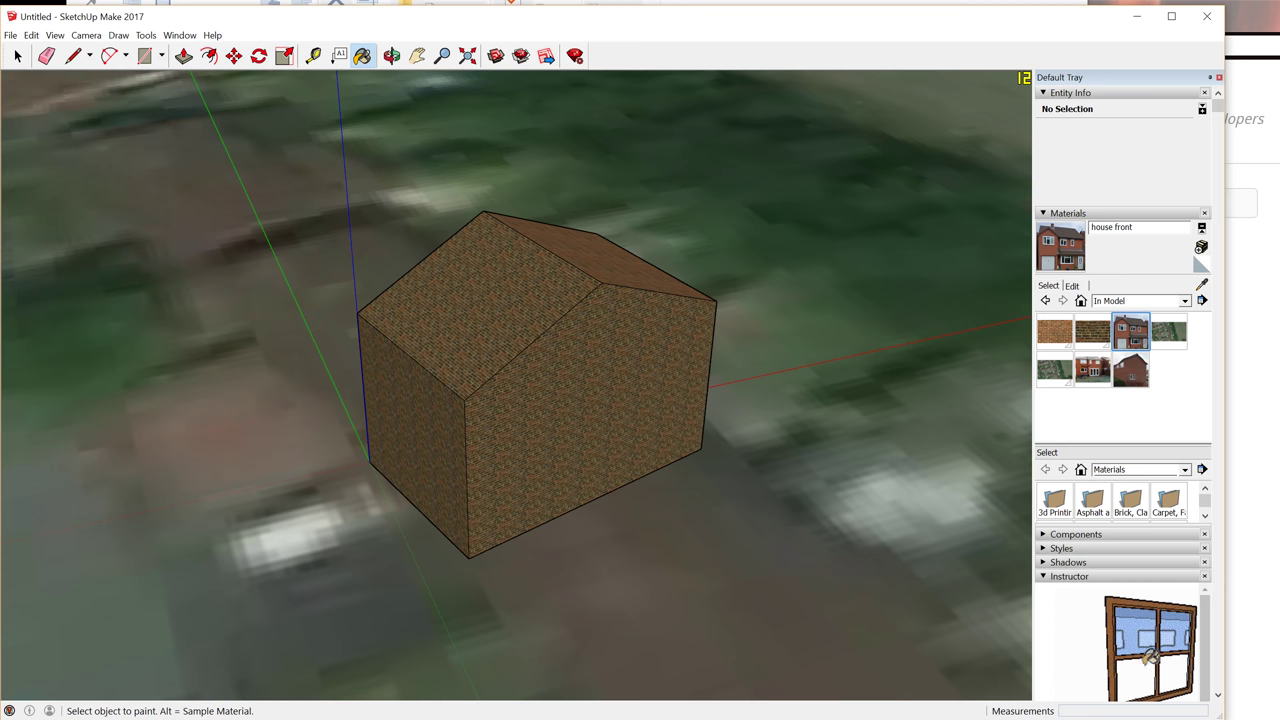
click(412, 430)
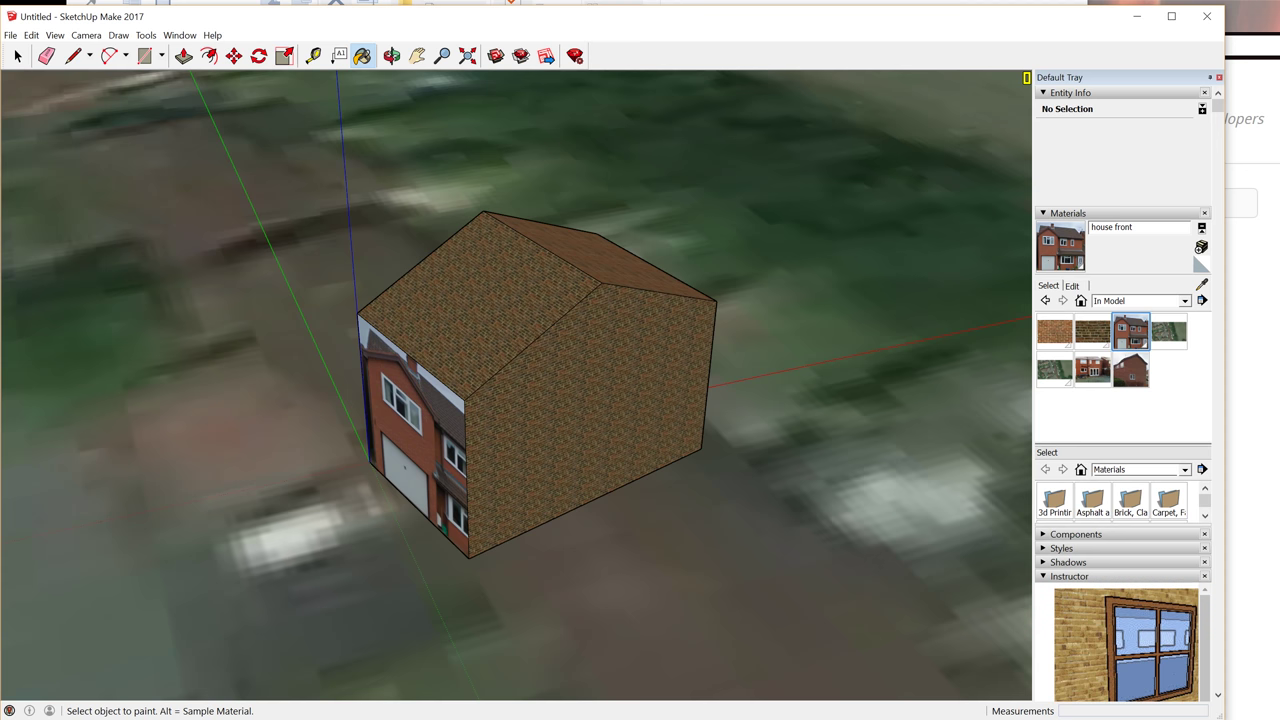
click(1131, 369)
click(585, 420)
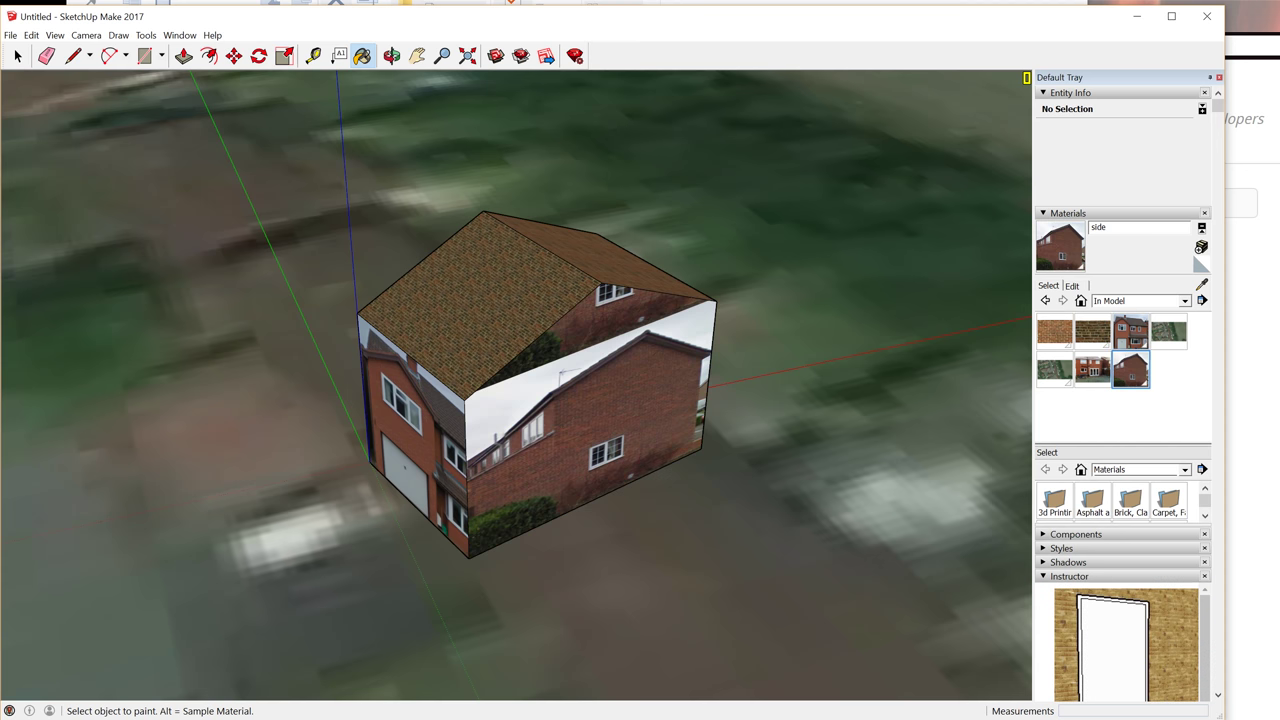
middle_drag(440, 440, 675, 400)
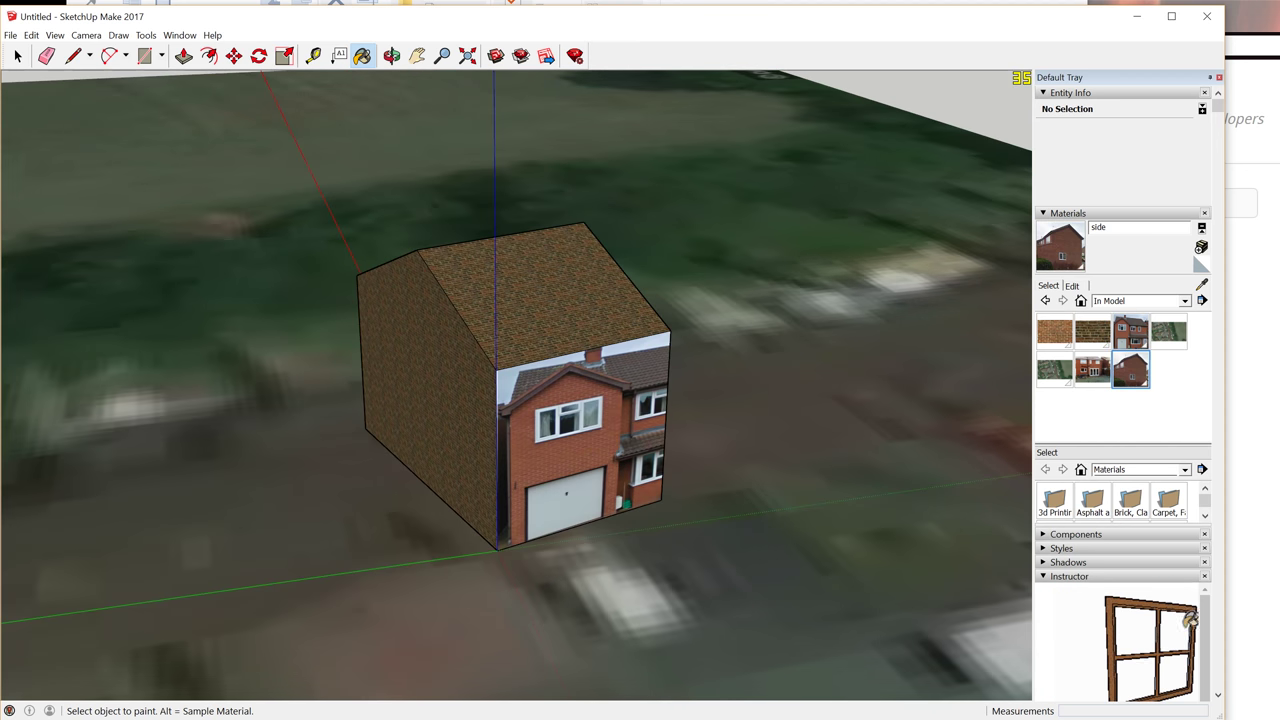
click(430, 410)
Paint the house's rear wall with Material1, the rear photo material
middle_drag(430, 410, 600, 420)
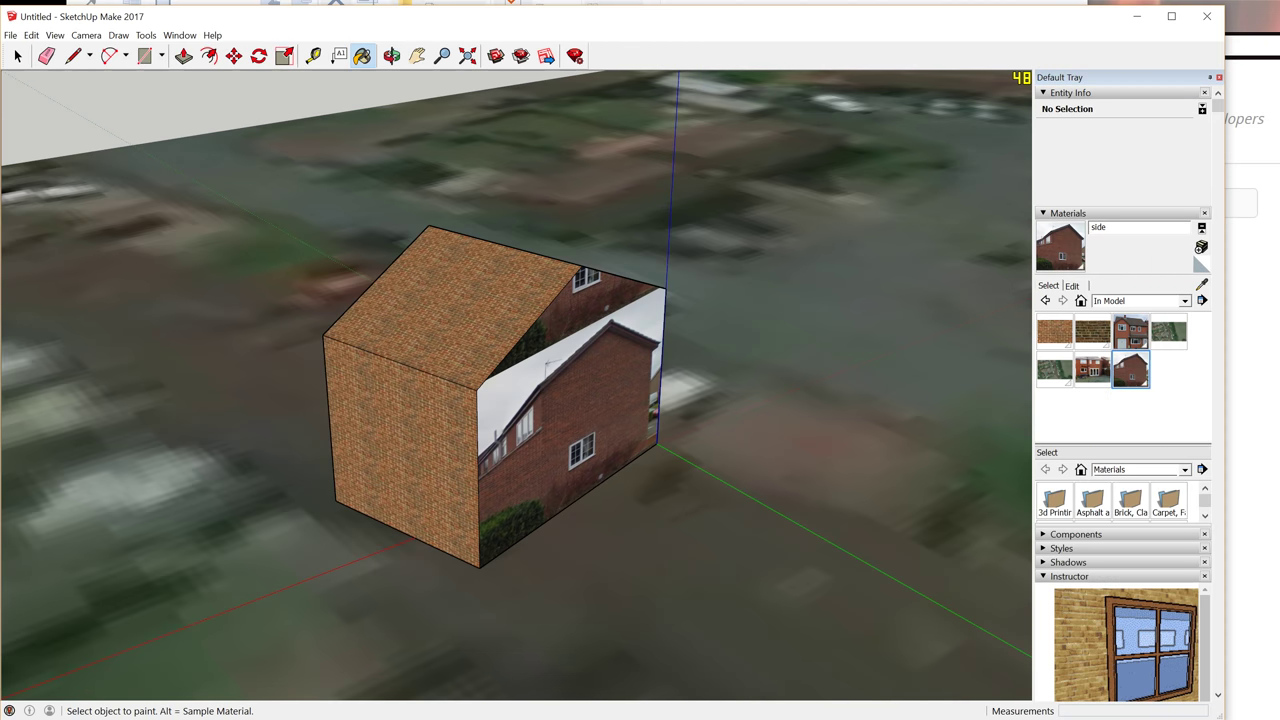
click(1092, 370)
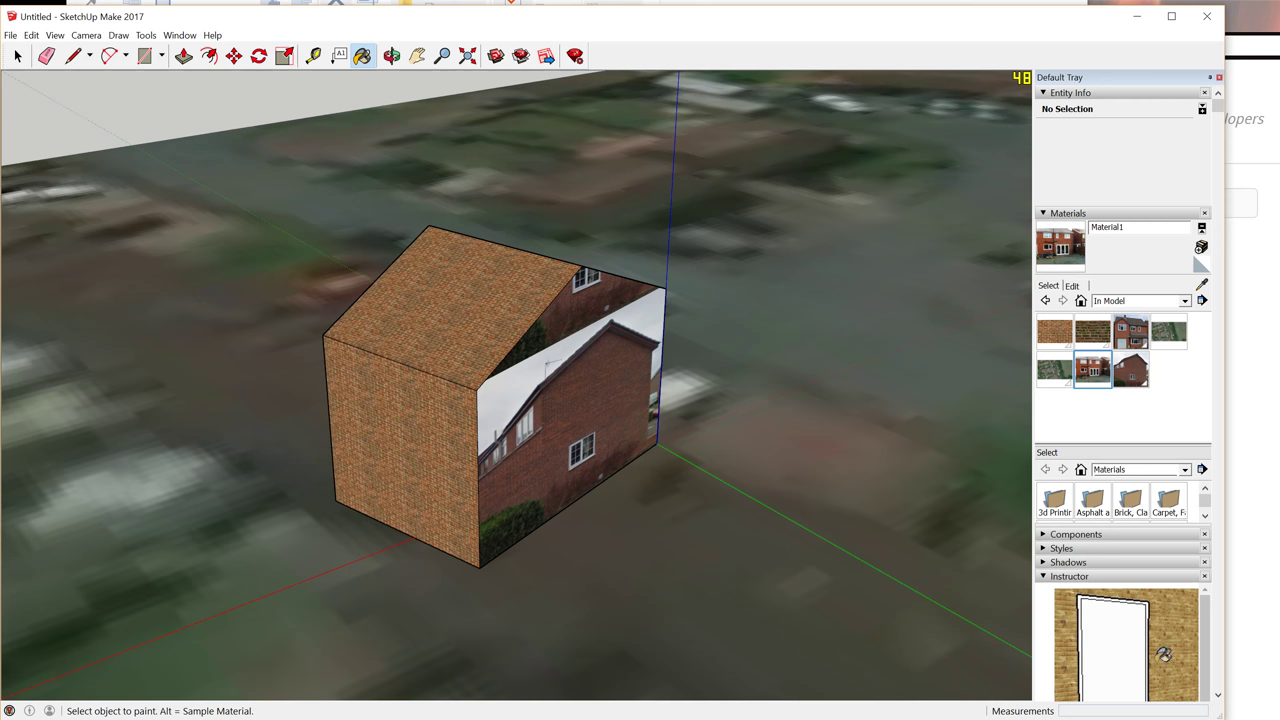
click(438, 484)
Paint both roof slopes with the house front material
middle_drag(438, 484, 385, 556)
click(1130, 333)
click(1131, 332)
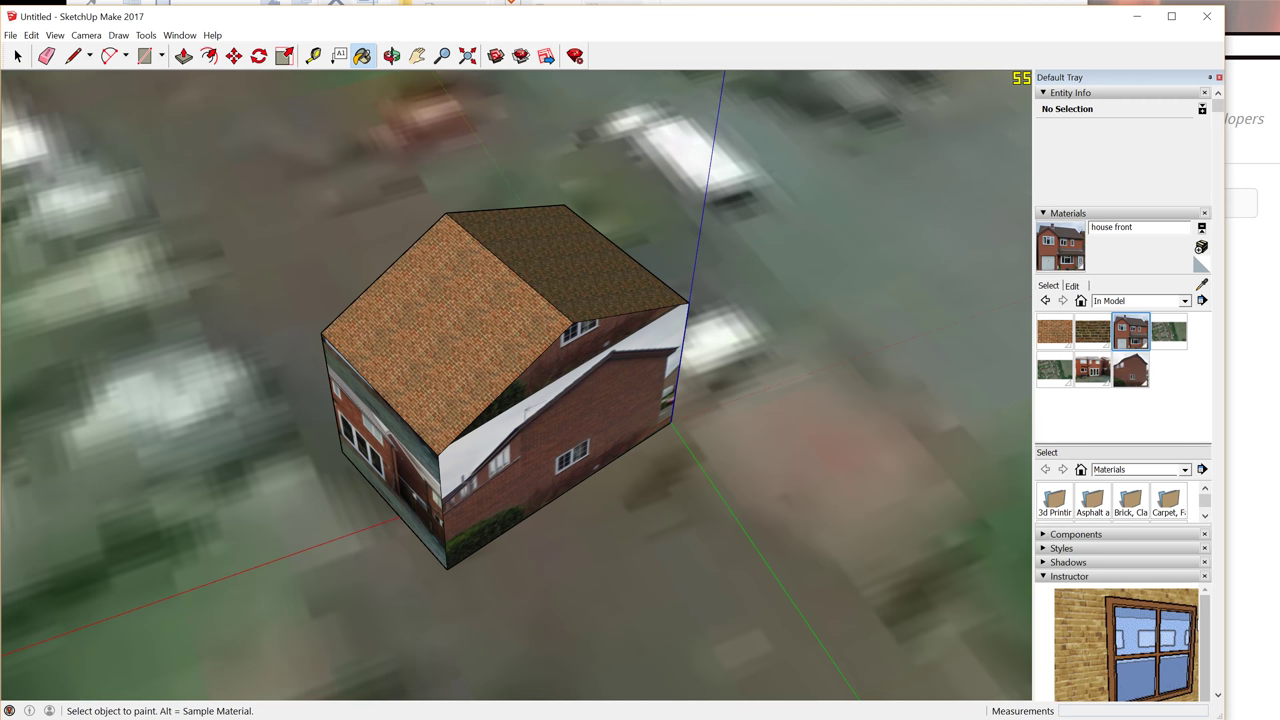
click(446, 335)
middle_drag(446, 335, 360, 415)
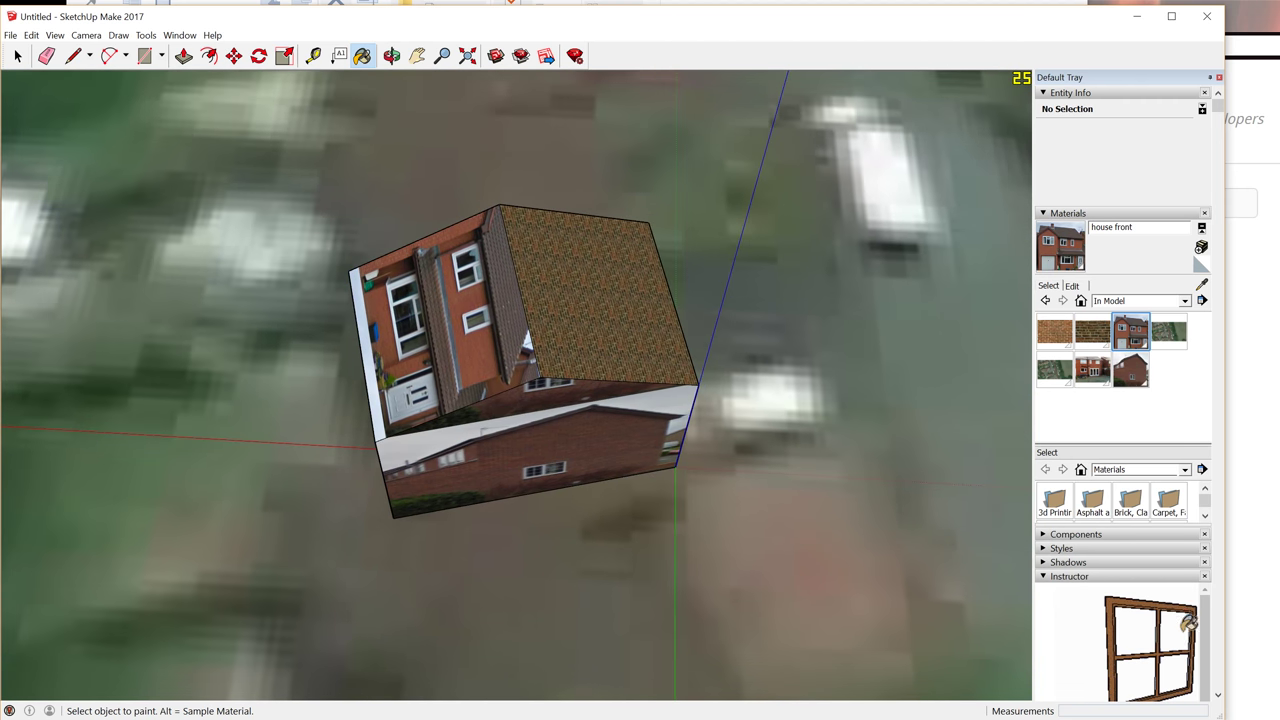
click(590, 290)
Position the front wall's texture, aligning the photo with the wall's lower corner and scaling it down to fit the full facade across the wall's width
mouse_move(590, 290)
middle_down()
mouse_move(550, 240)
mouse_move(545, 210)
mouse_move(455, 105)
mouse_move(362, 125)
middle_up()
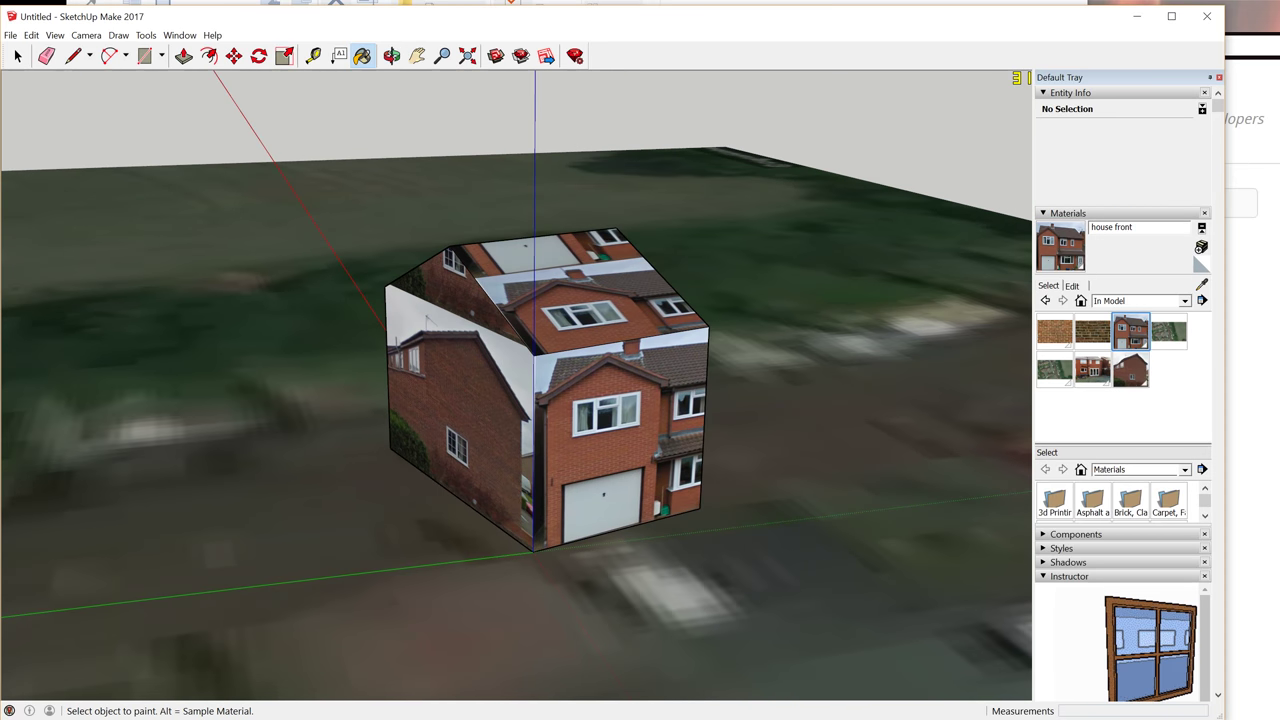
mouse_move(600, 380)
middle_down()
mouse_move(490, 385)
mouse_move(440, 360)
mouse_move(487, 362)
middle_up()
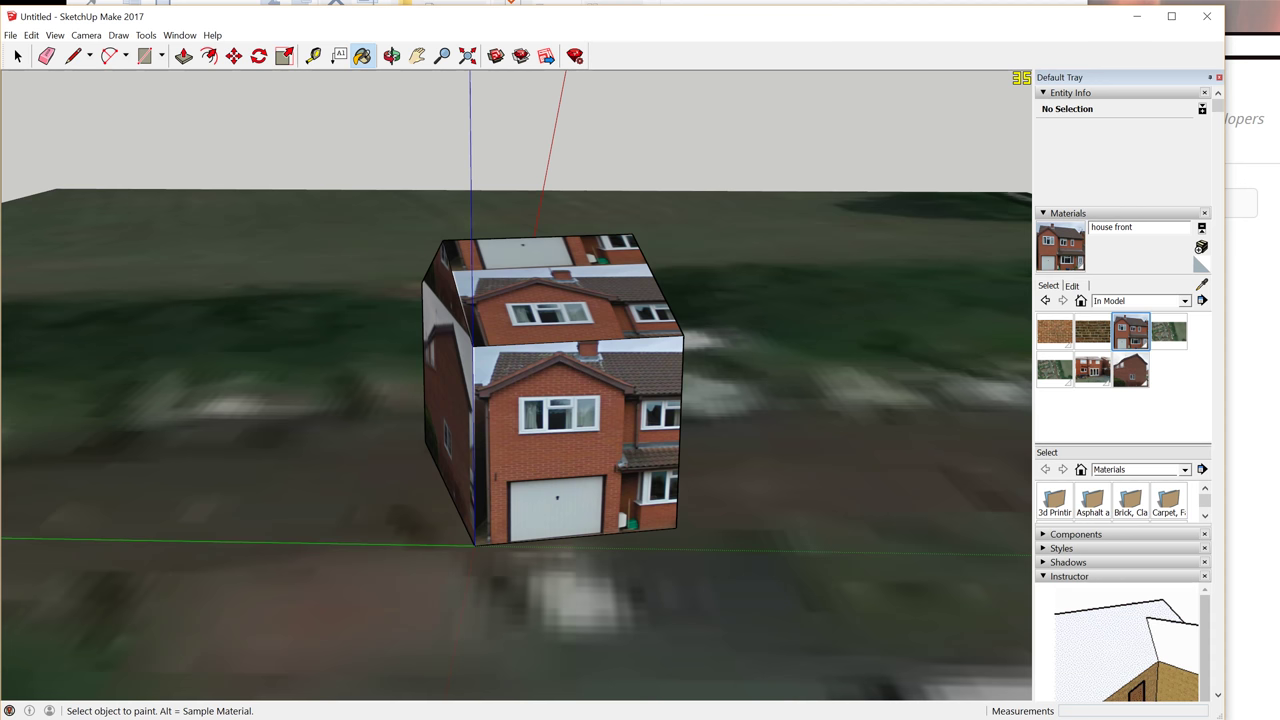
right_click(567, 393)
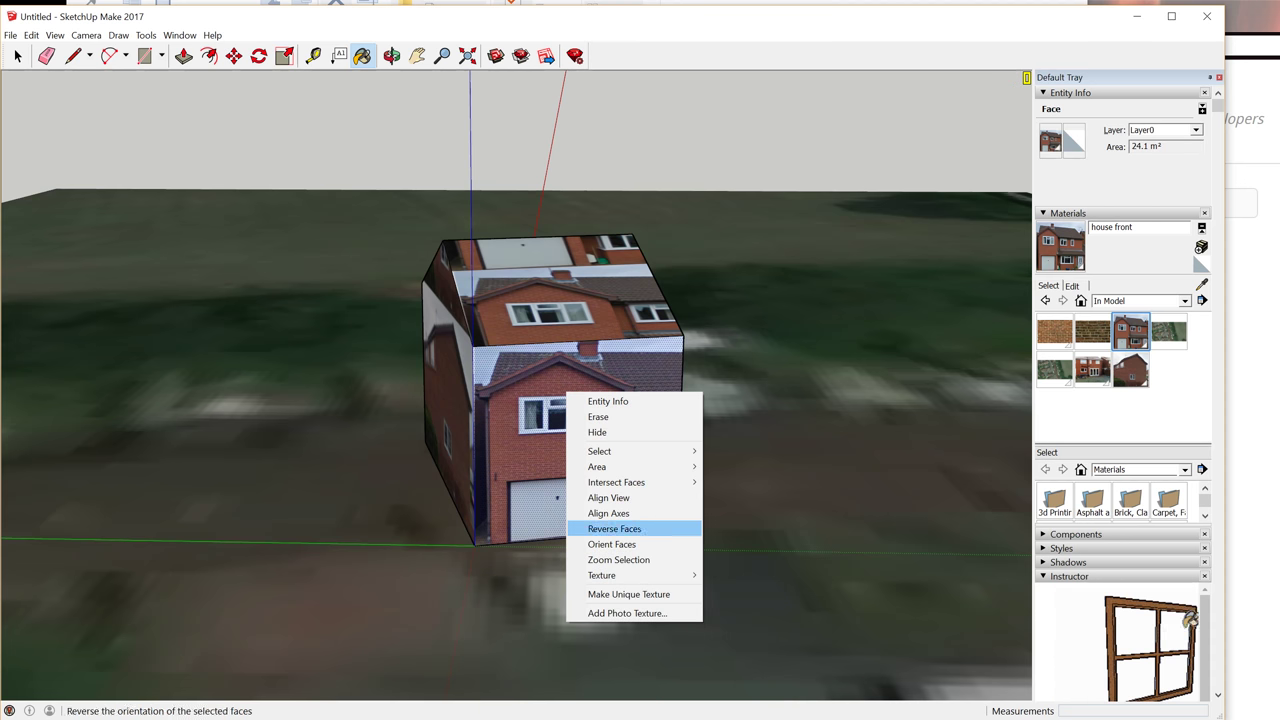
mouse_move(610, 575)
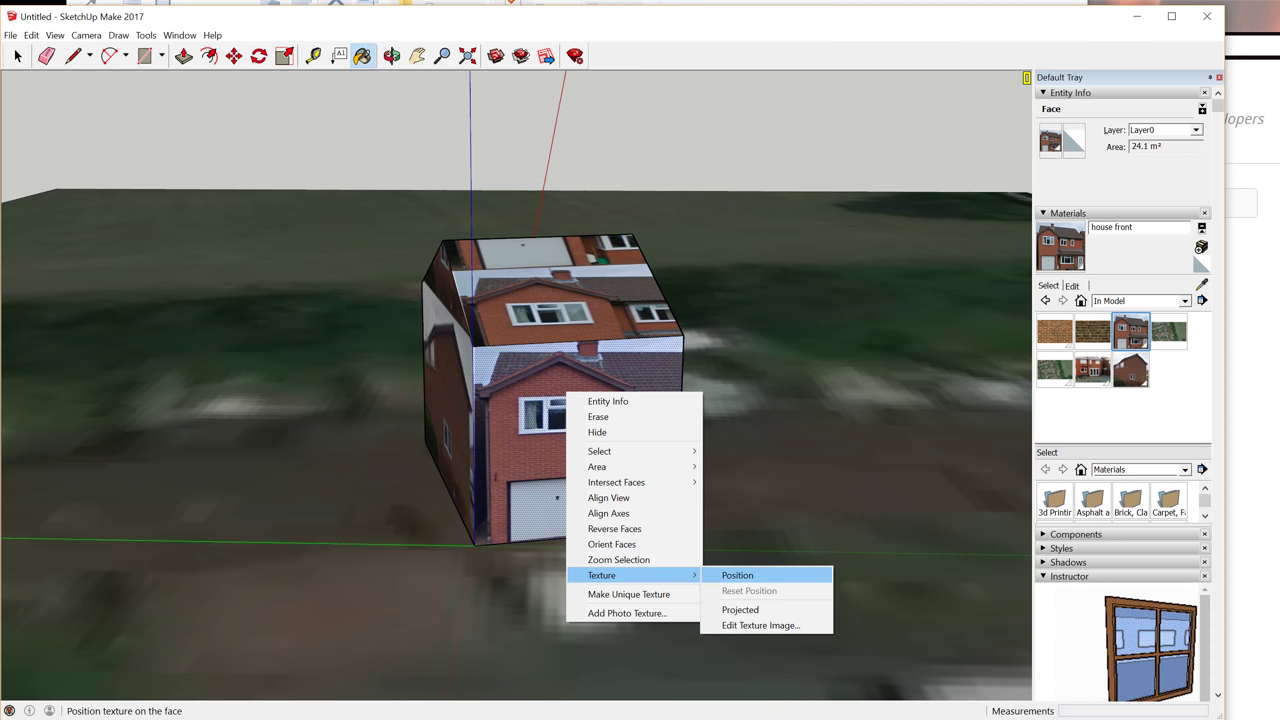
click(745, 574)
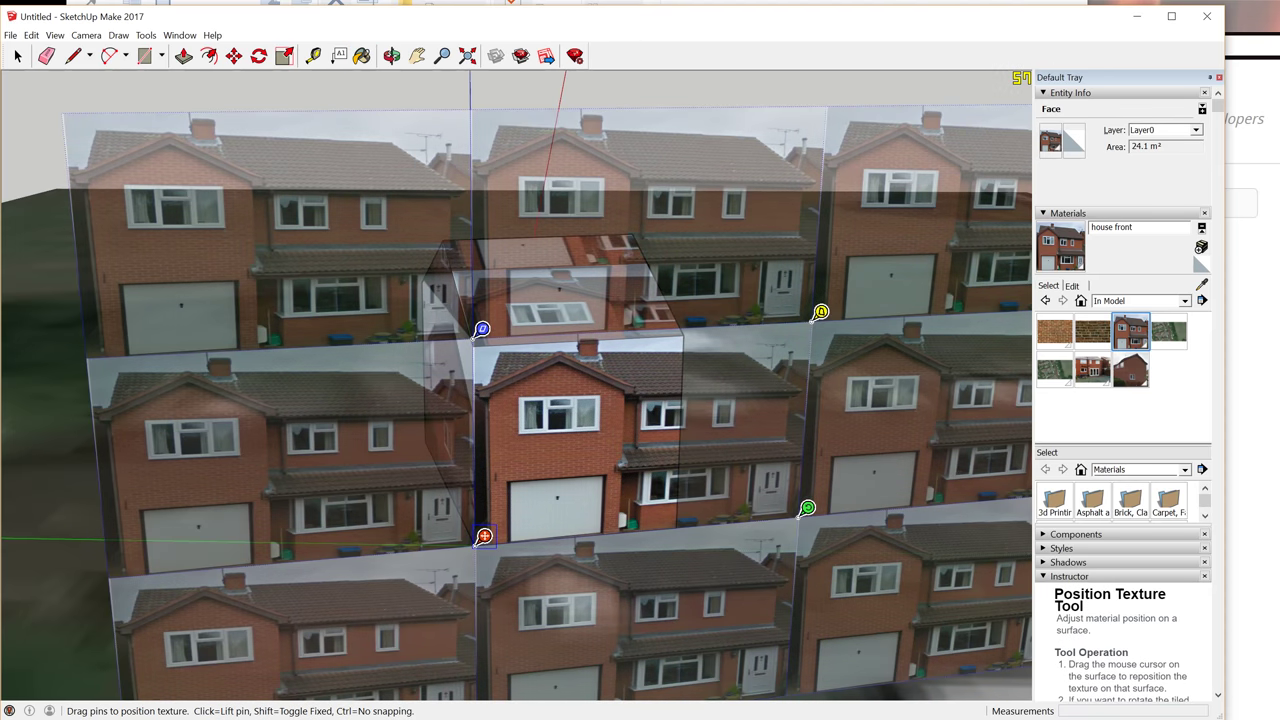
mouse_move(484, 535)
mouse_down()
mouse_move(511, 497)
mouse_move(509, 534)
mouse_move(486, 400)
mouse_move(492, 329)
mouse_move(606, 377)
mouse_move(511, 466)
mouse_move(484, 536)
mouse_move(469, 538)
mouse_up()
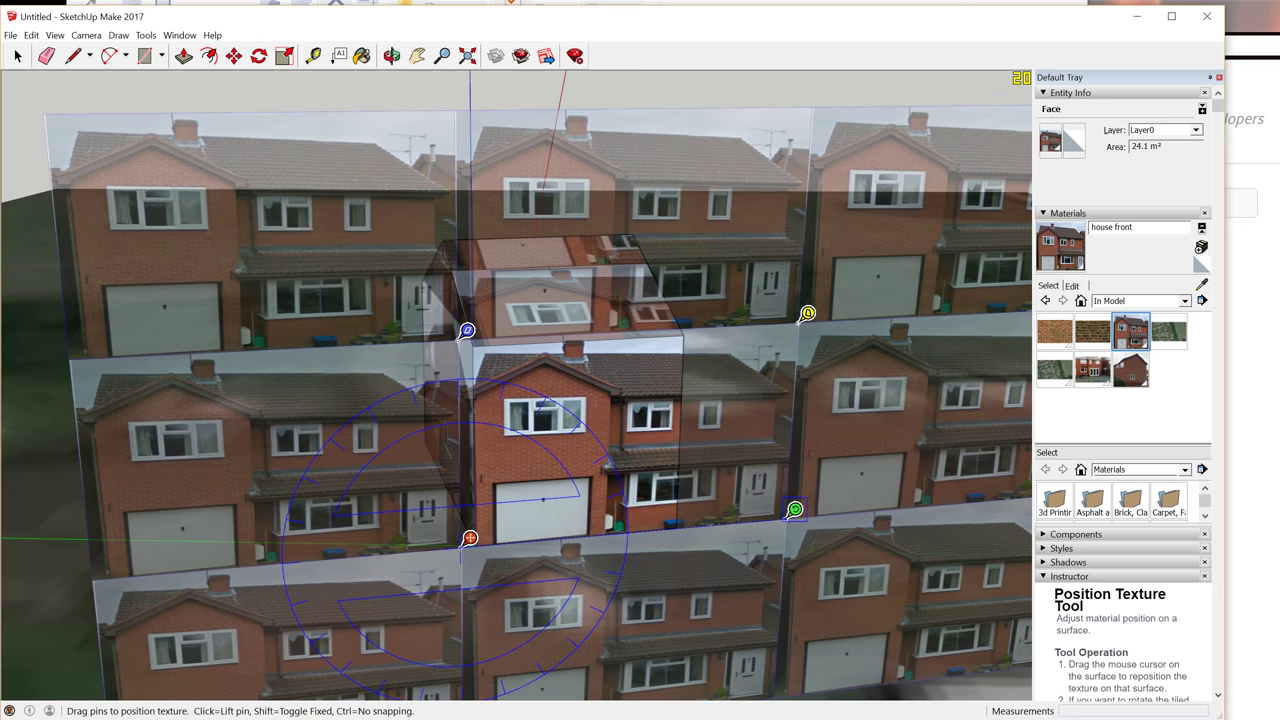
drag(794, 509, 697, 518)
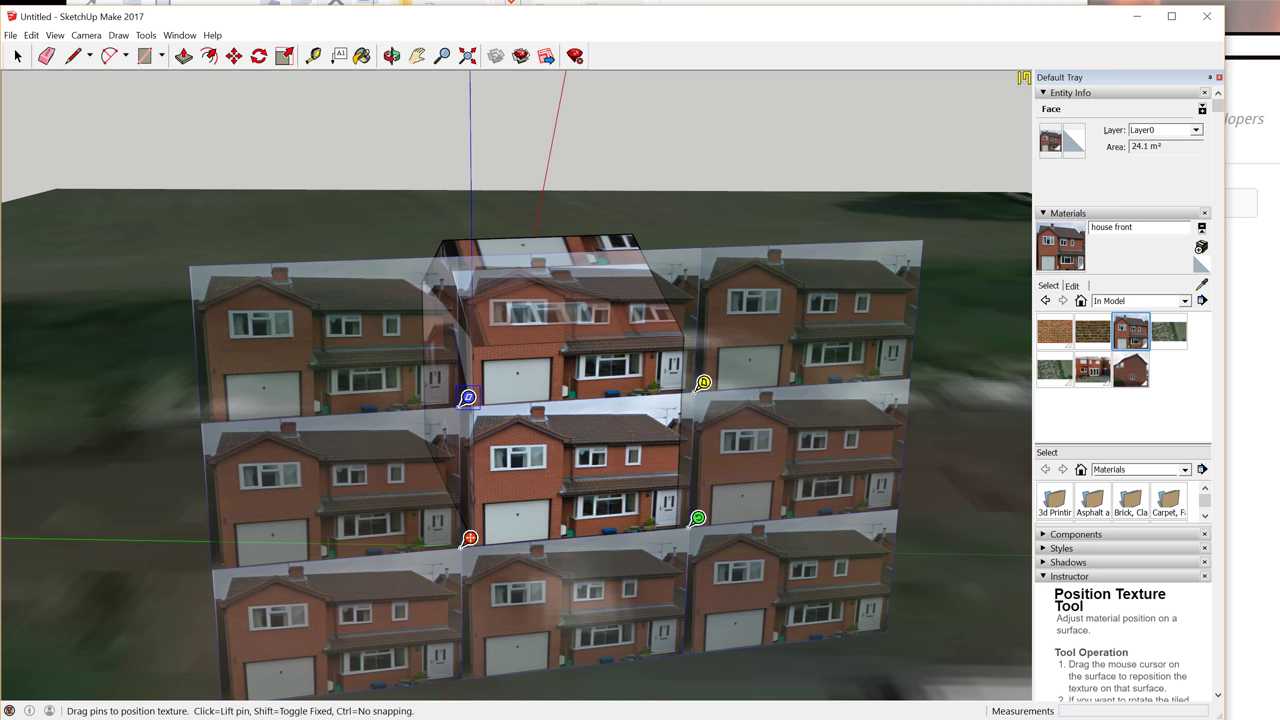
Stretch the front wall's photo to the wall's height, distort its upper corner to level the eaves, and finish positioning
drag(468, 397, 466, 267)
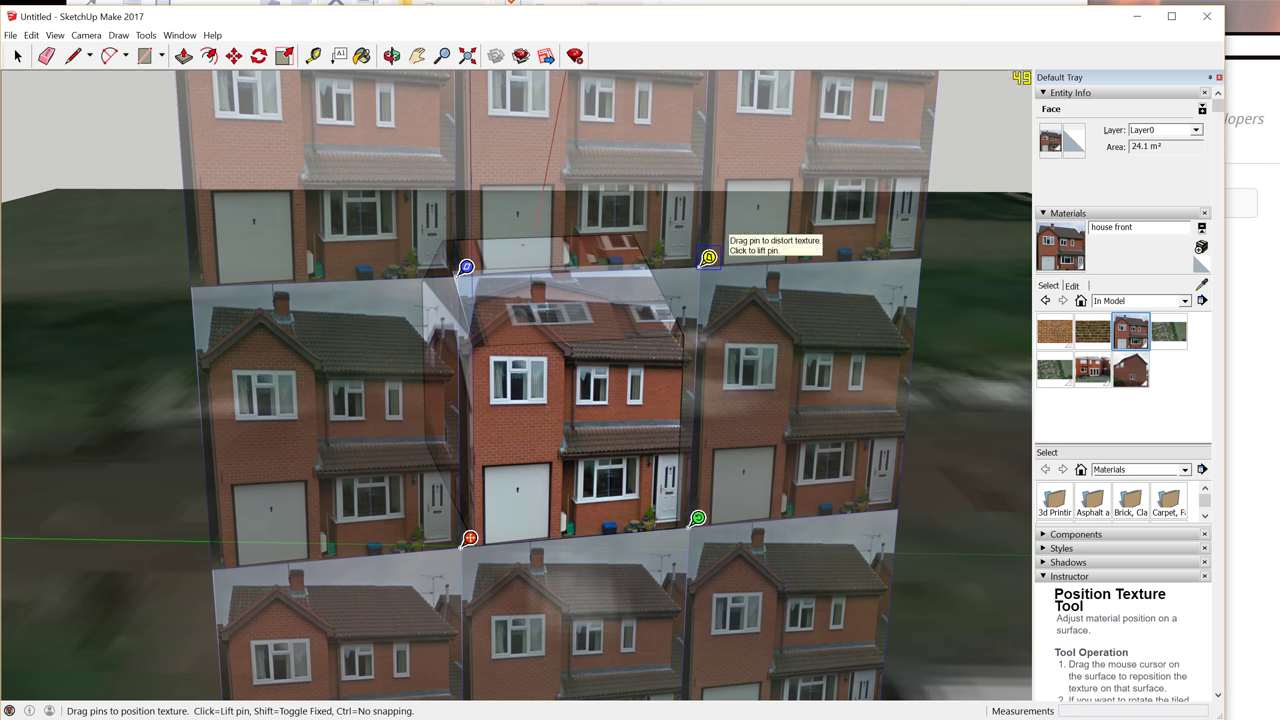
drag(708, 257, 709, 219)
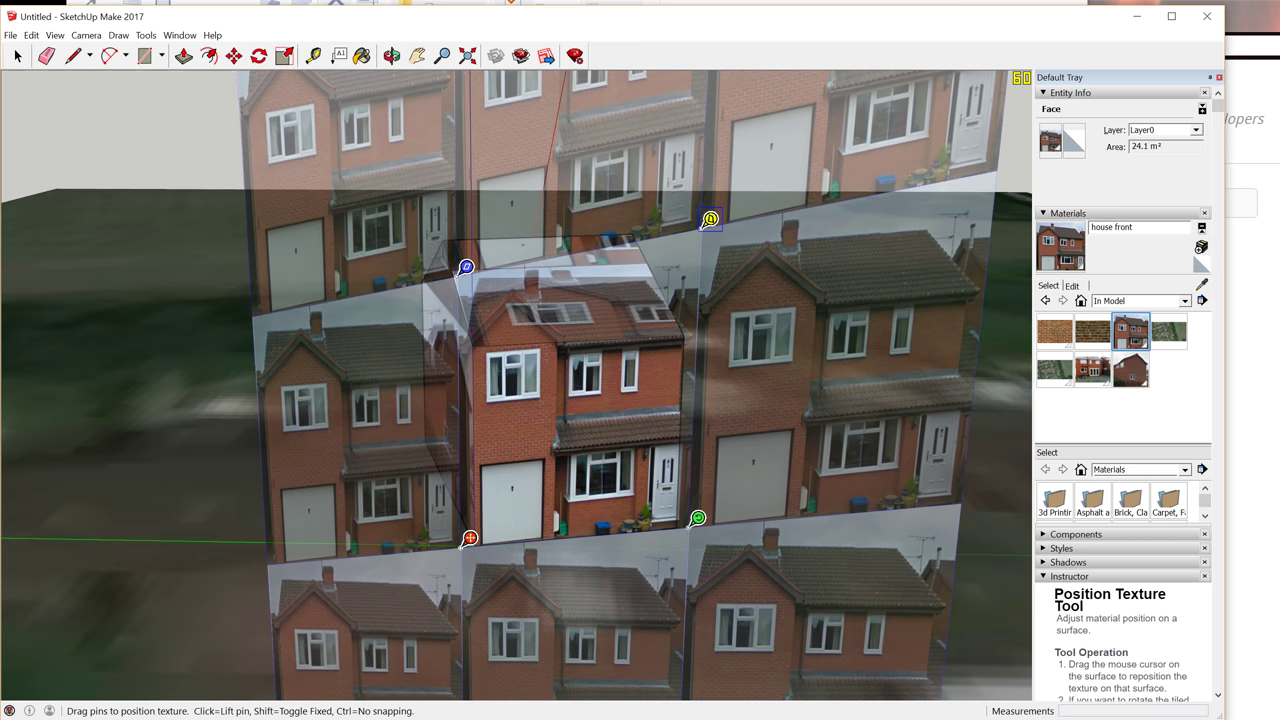
drag(709, 219, 709, 222)
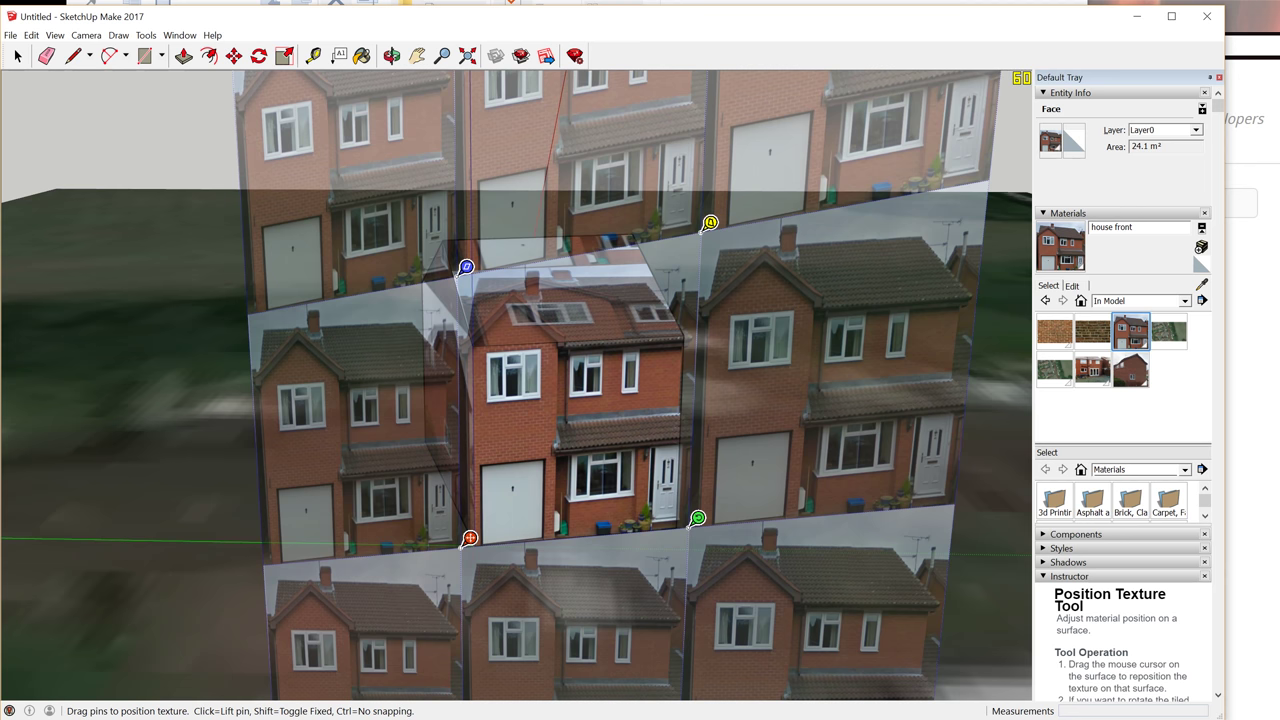
scroll(640, 344, down, 2)
key(b)
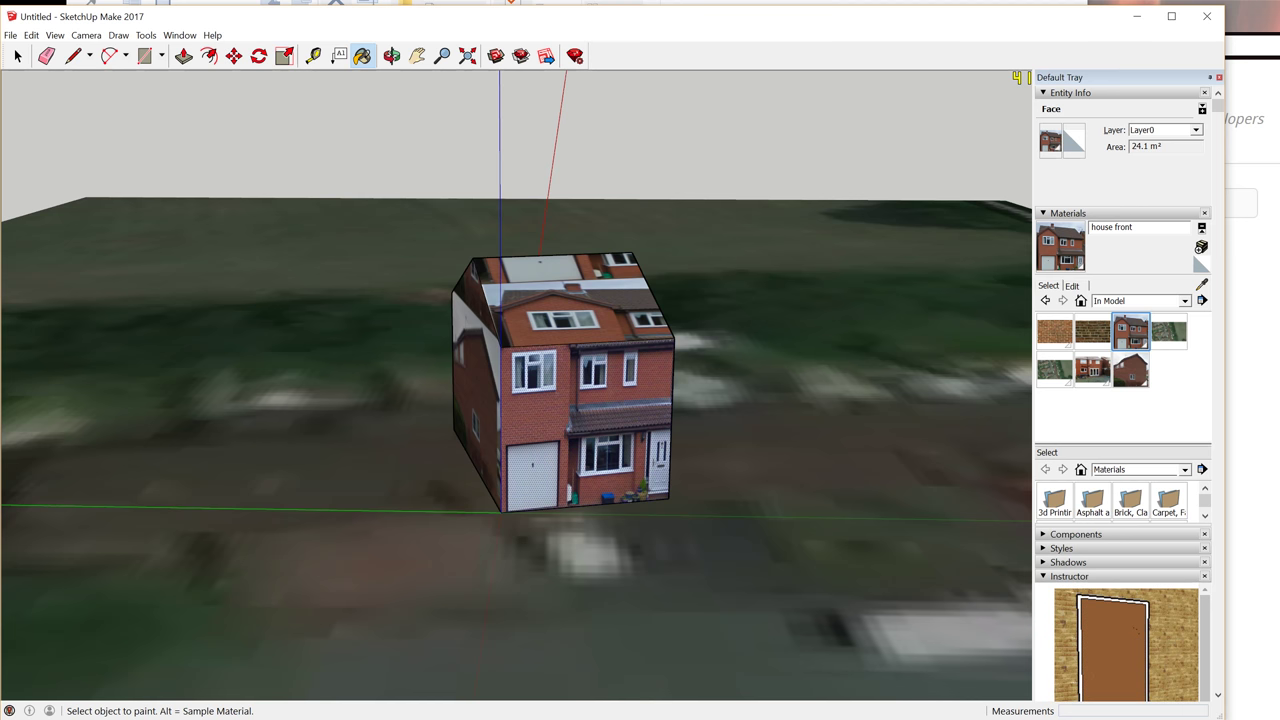
Reposition the front wall's texture, scaling the photo down slightly so the front door fits fully on the wall
right_click(594, 430)
mouse_move(660, 609)
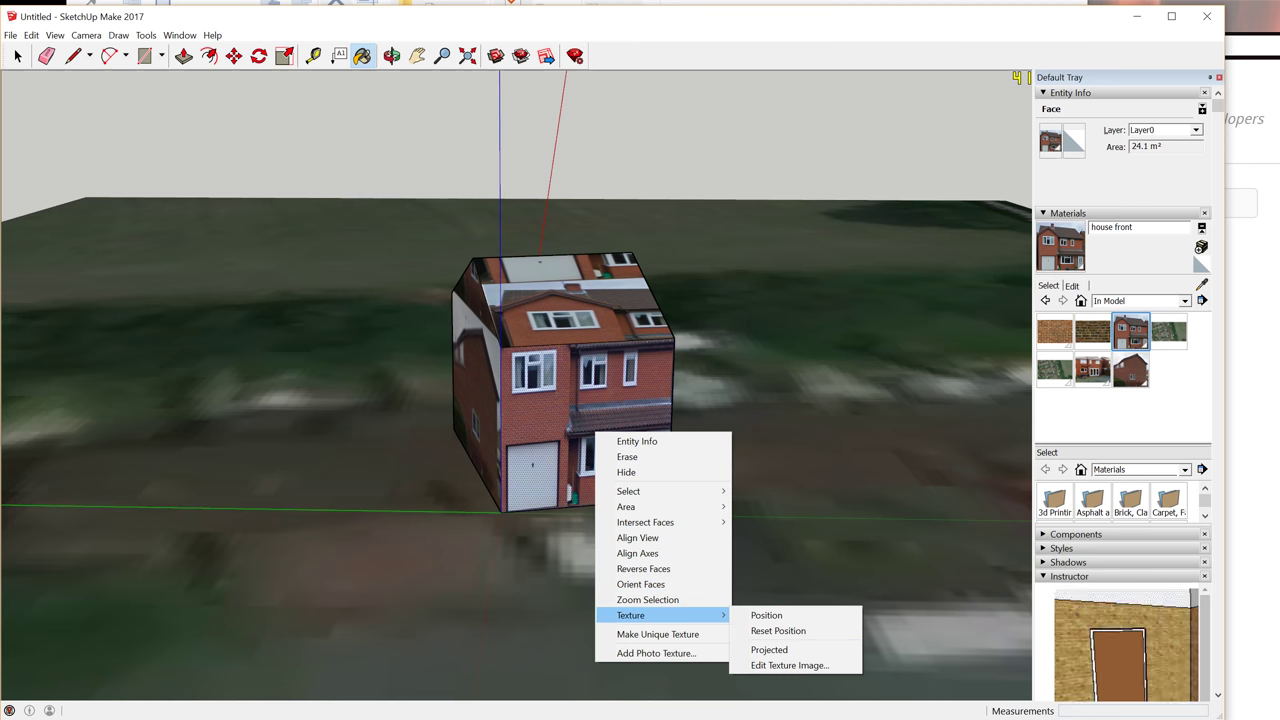
click(780, 615)
scroll(680, 480, up, 3)
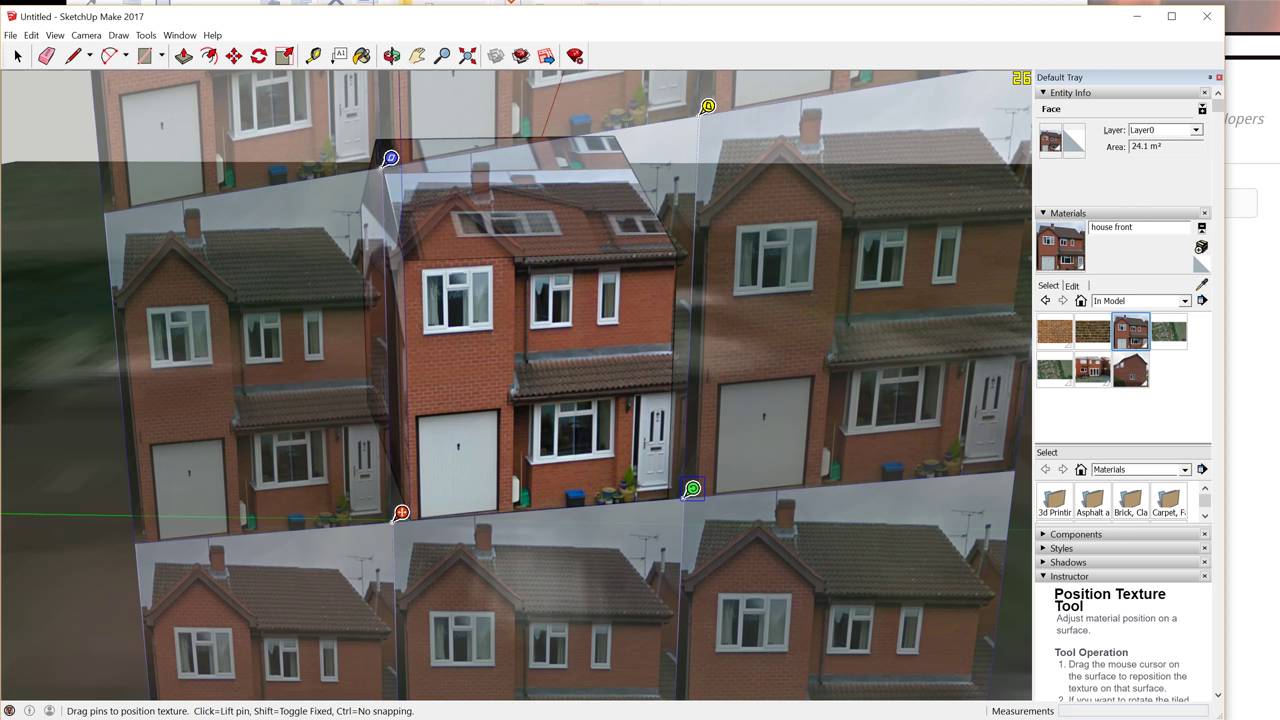
drag(692, 489, 677, 490)
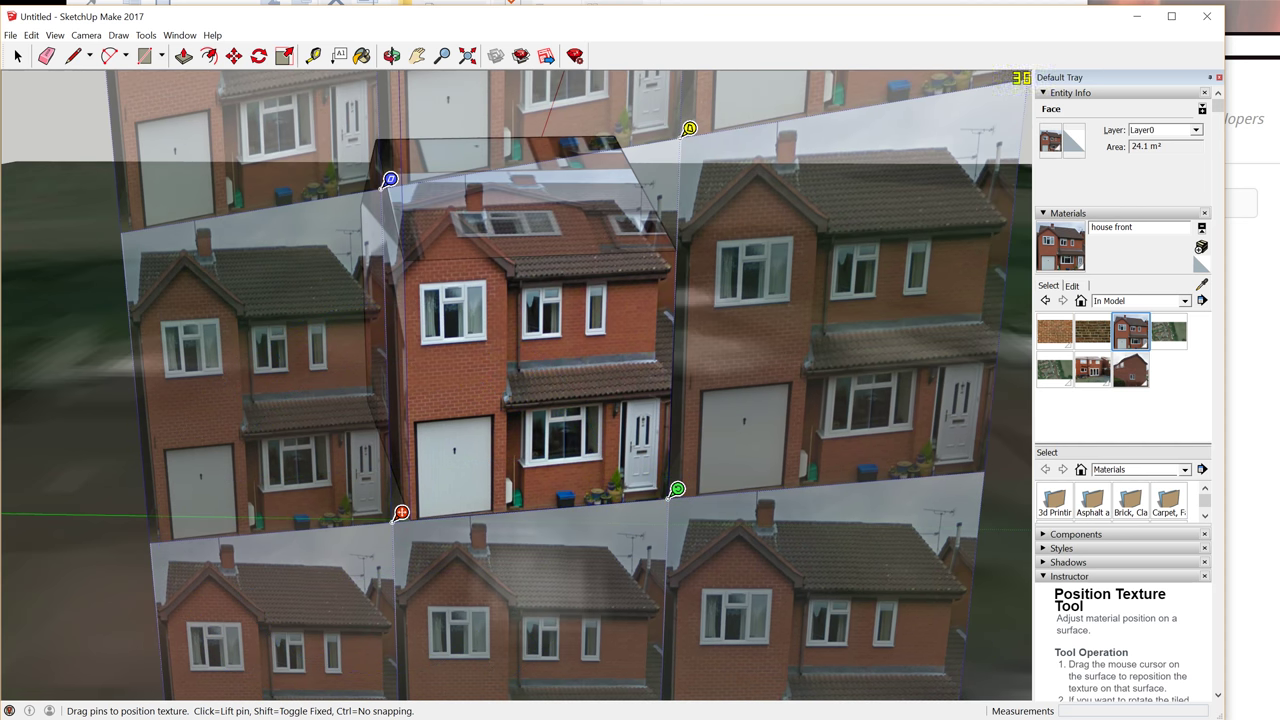
scroll(500, 400, down, 10)
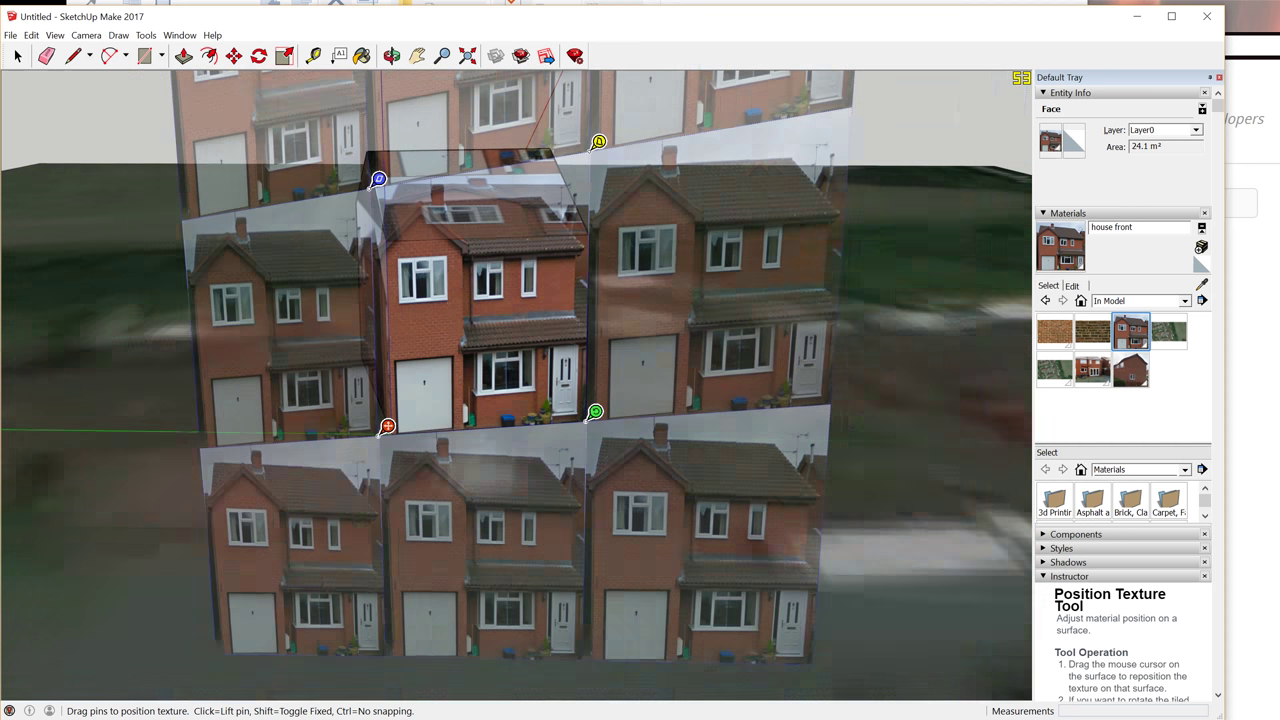
key(Return)
Stretch the front wall's texture slightly upward so the photo's eaves line meets the top edge of the wall
middle_drag(480, 400, 600, 365)
middle_drag(550, 300, 519, 268)
scroll(530, 260, up, 2)
right_click(466, 289)
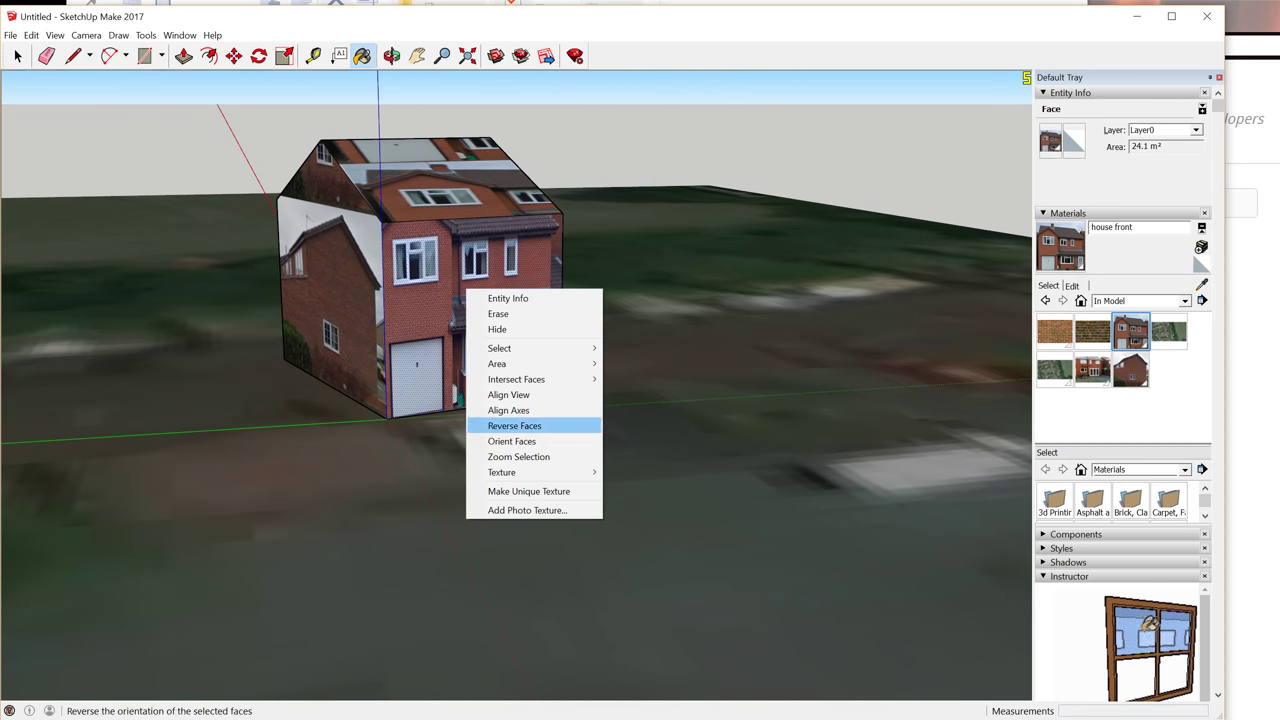
mouse_move(502, 472)
click(630, 472)
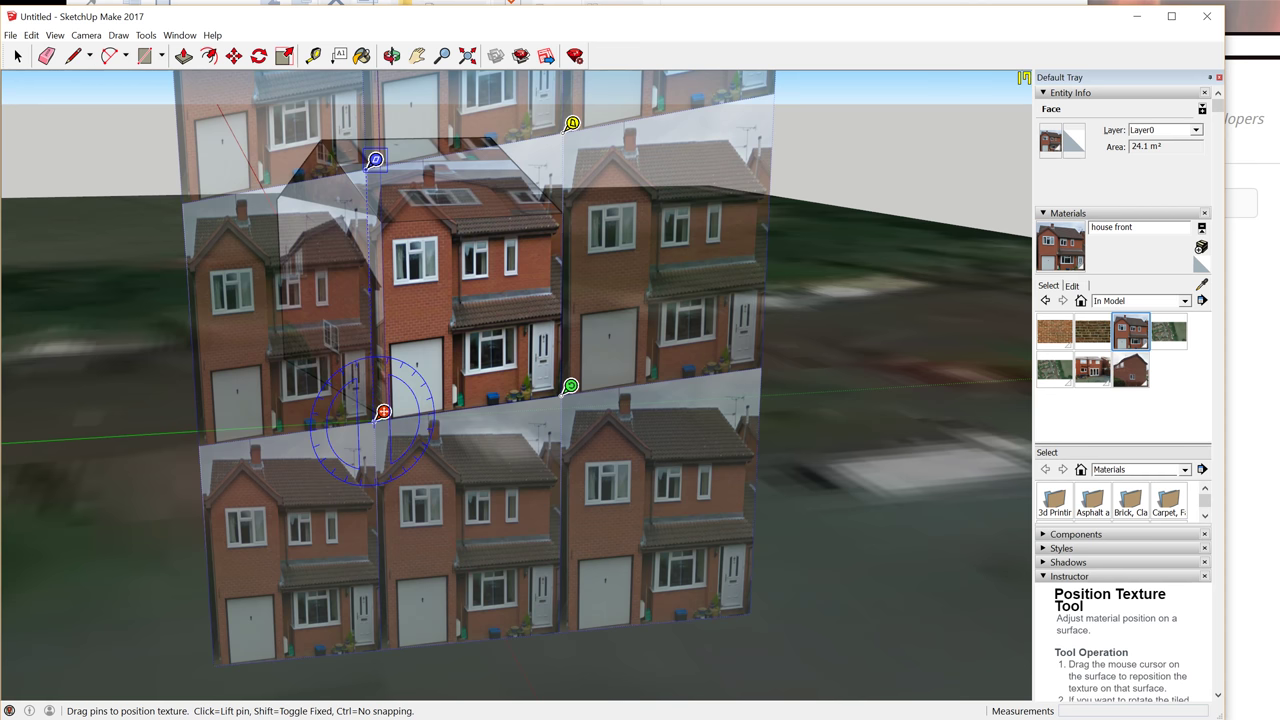
drag(374, 160, 373, 138)
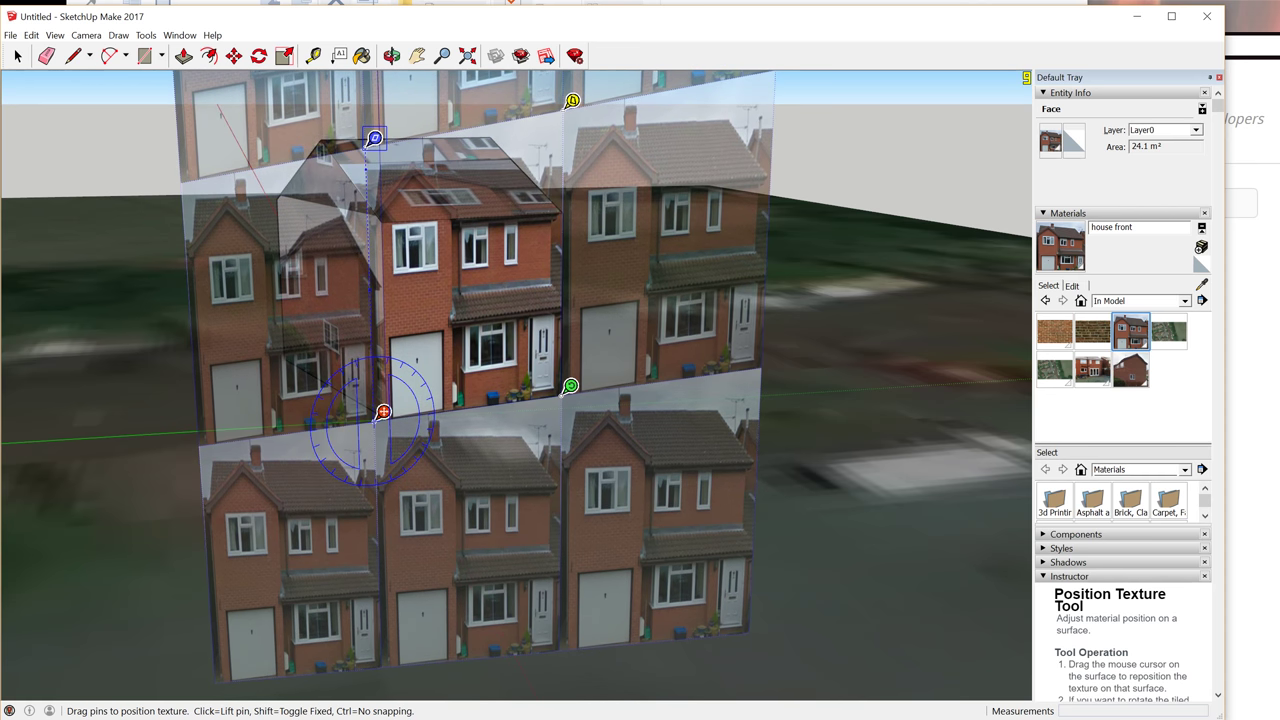
key(Return)
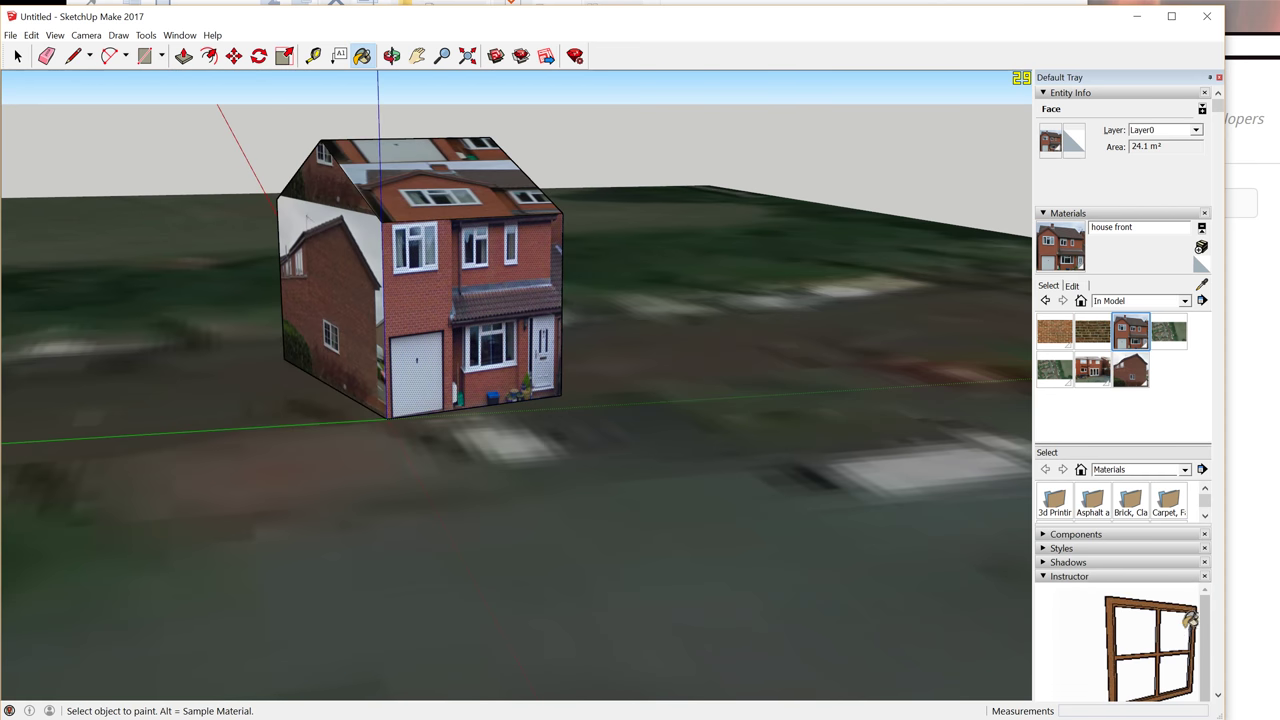
Position the side wall's texture, shifting the side photo towards the rear of the house and in line with the wall's base
mouse_move(600, 270)
middle_down()
mouse_move(440, 365)
mouse_move(262, 362)
mouse_move(522, 381)
middle_up()
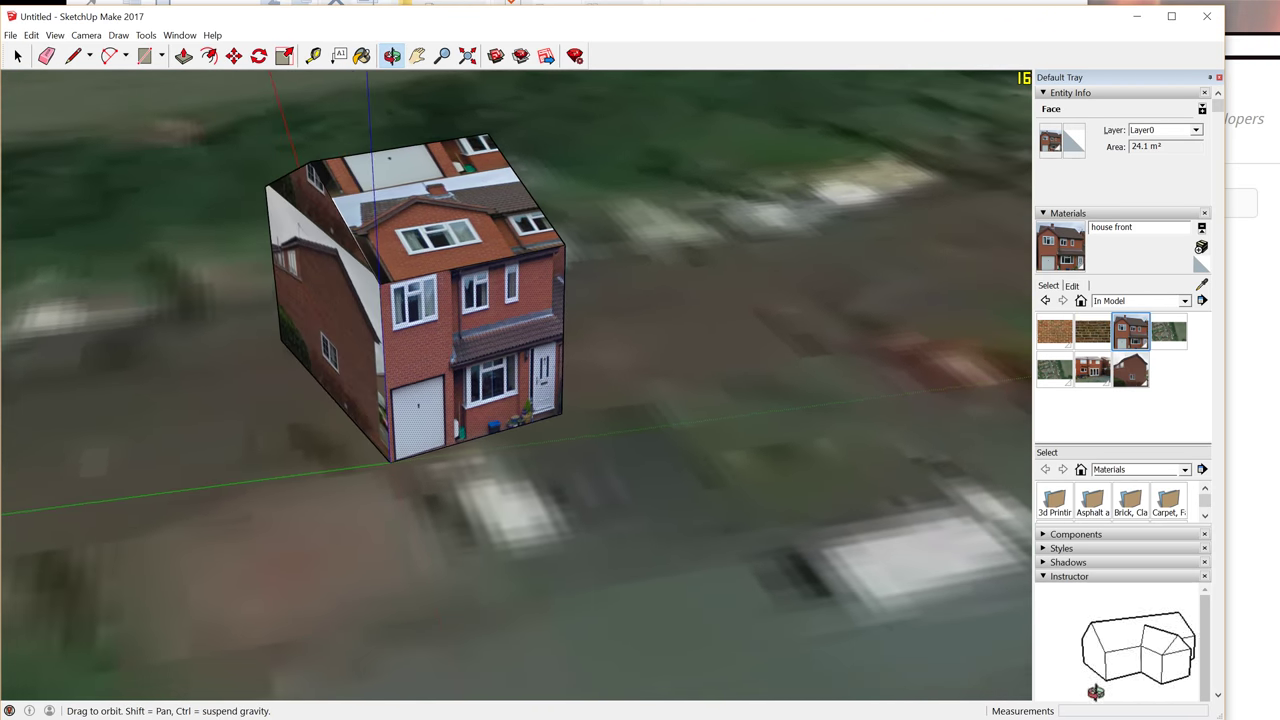
middle_drag(255, 385, 397, 327)
right_click(397, 327)
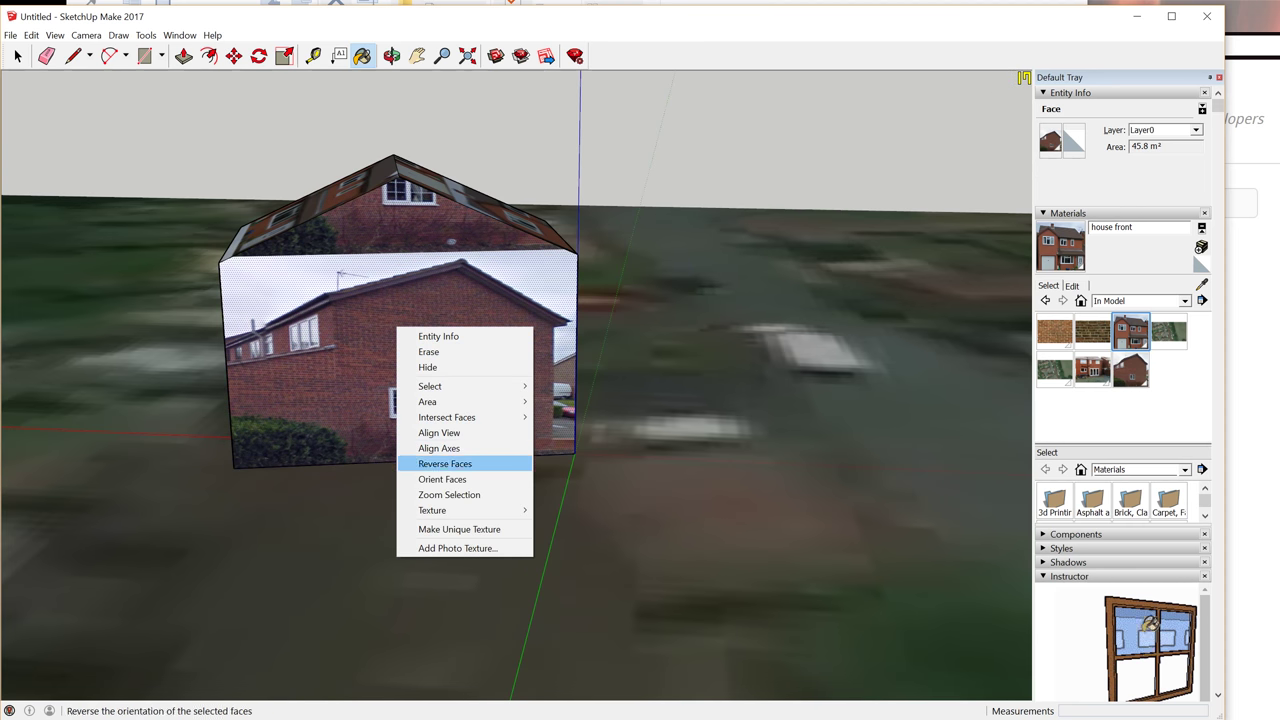
mouse_move(460, 510)
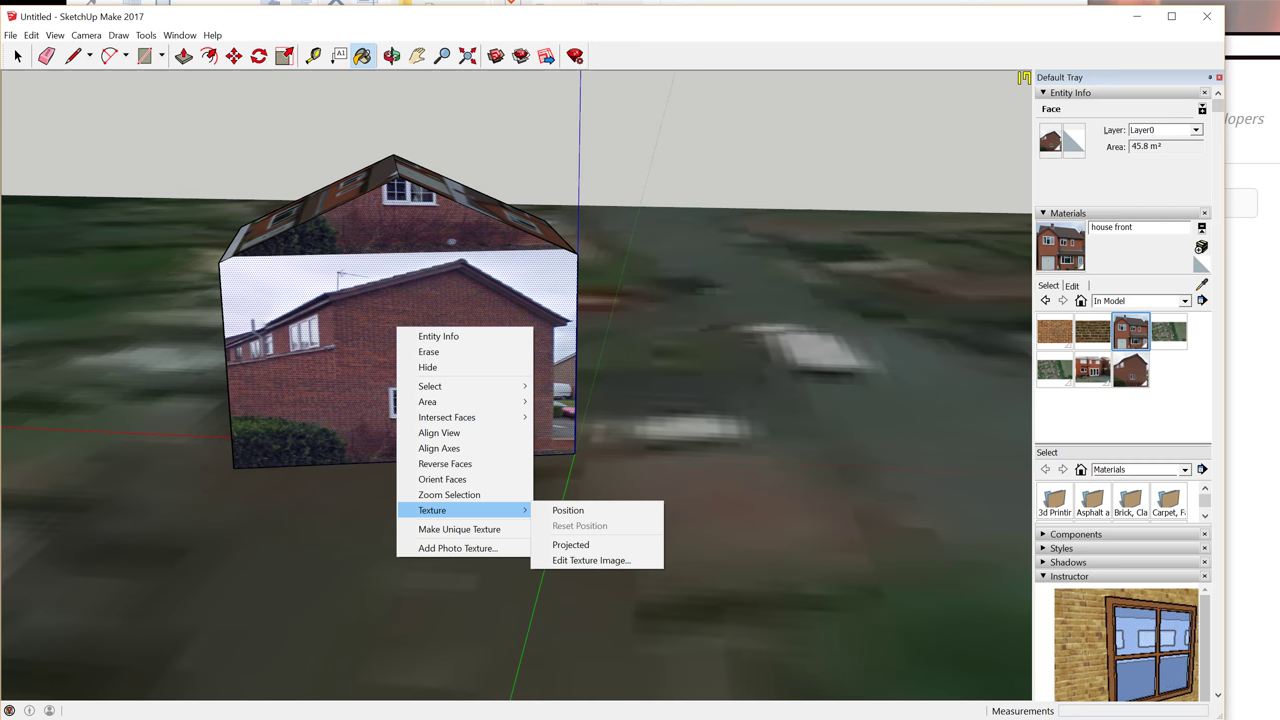
click(568, 510)
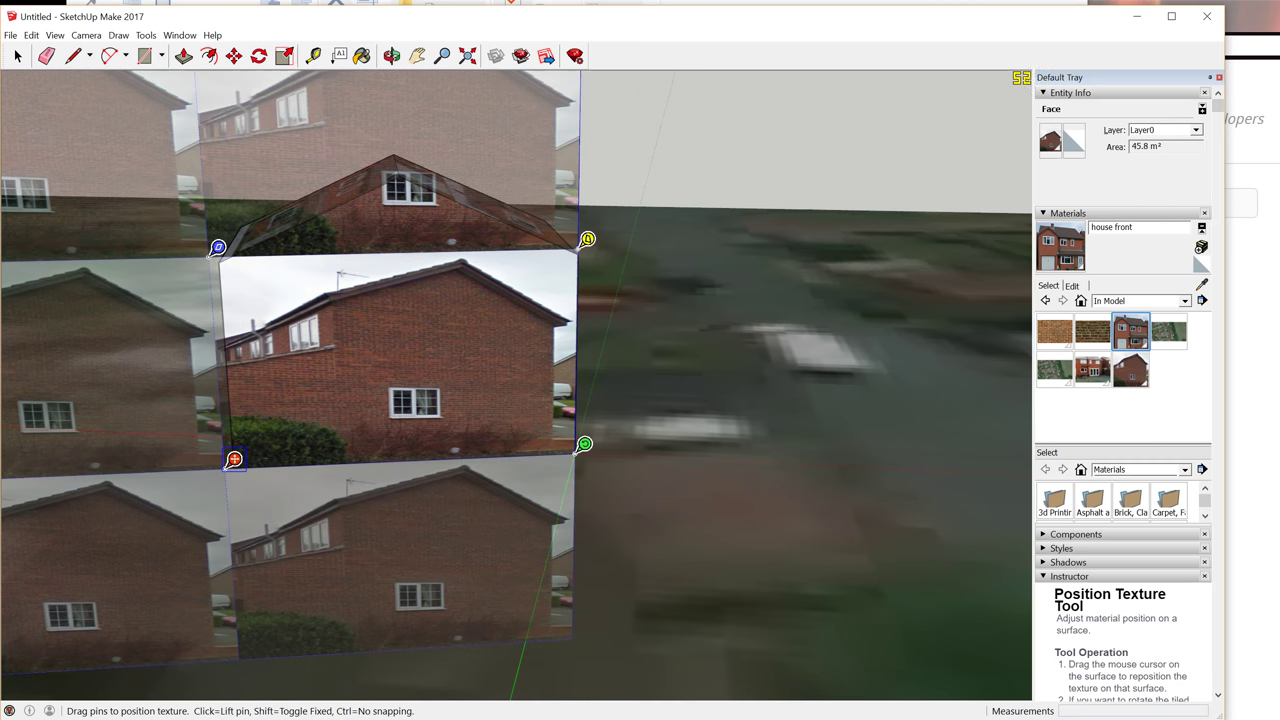
drag(400, 350, 296, 367)
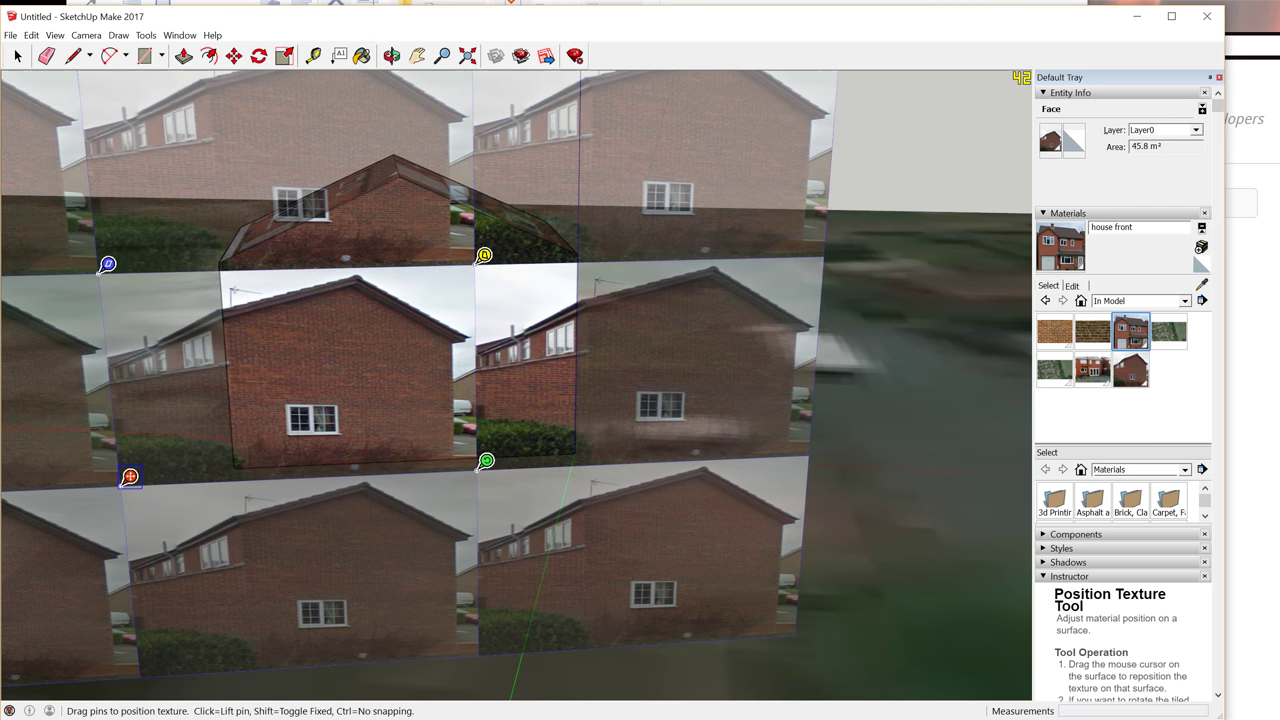
drag(130, 477, 130, 473)
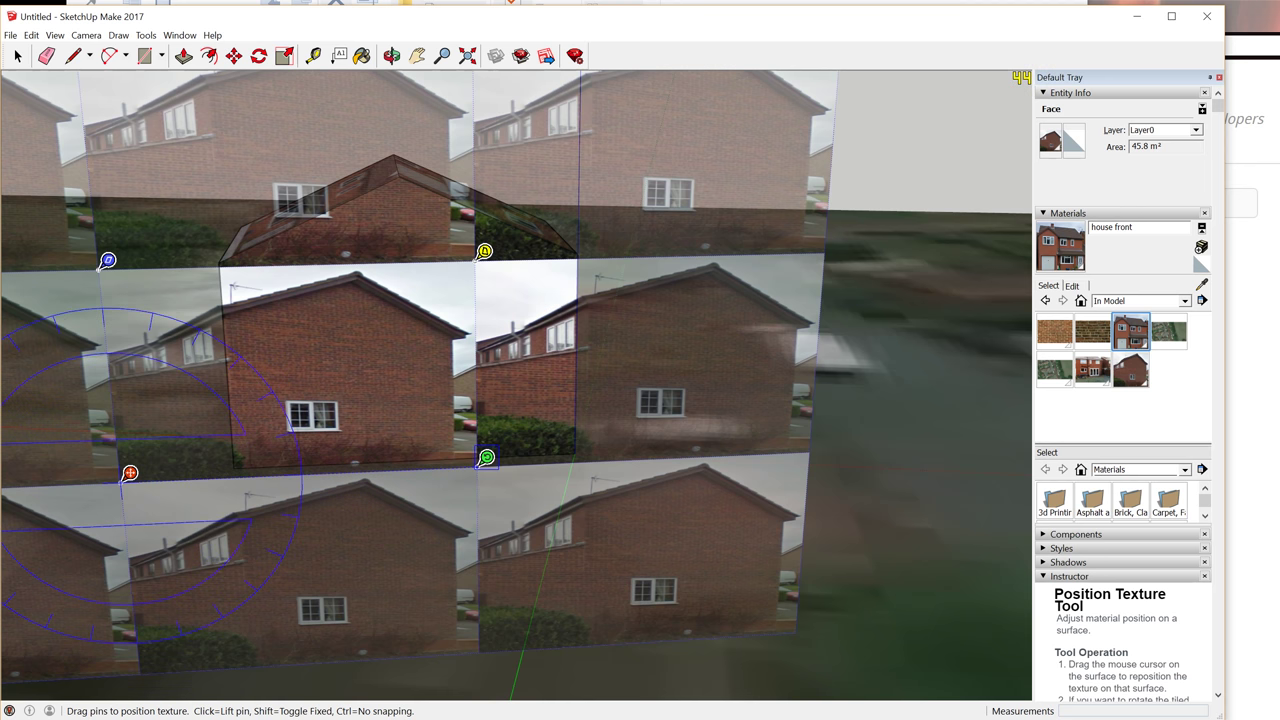
Enlarge, stretch and shift the side photo until its brick gable covers the whole side wall, and finish positioning
drag(486, 458, 614, 452)
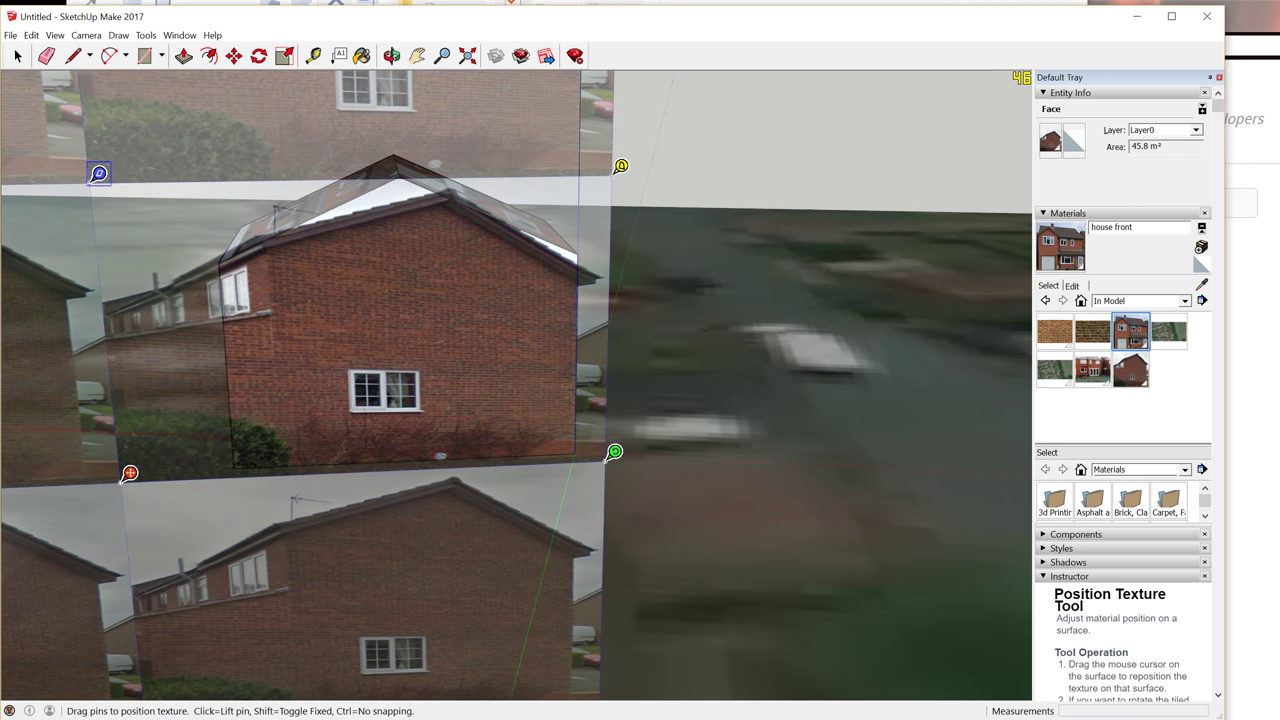
drag(98, 173, 94, 136)
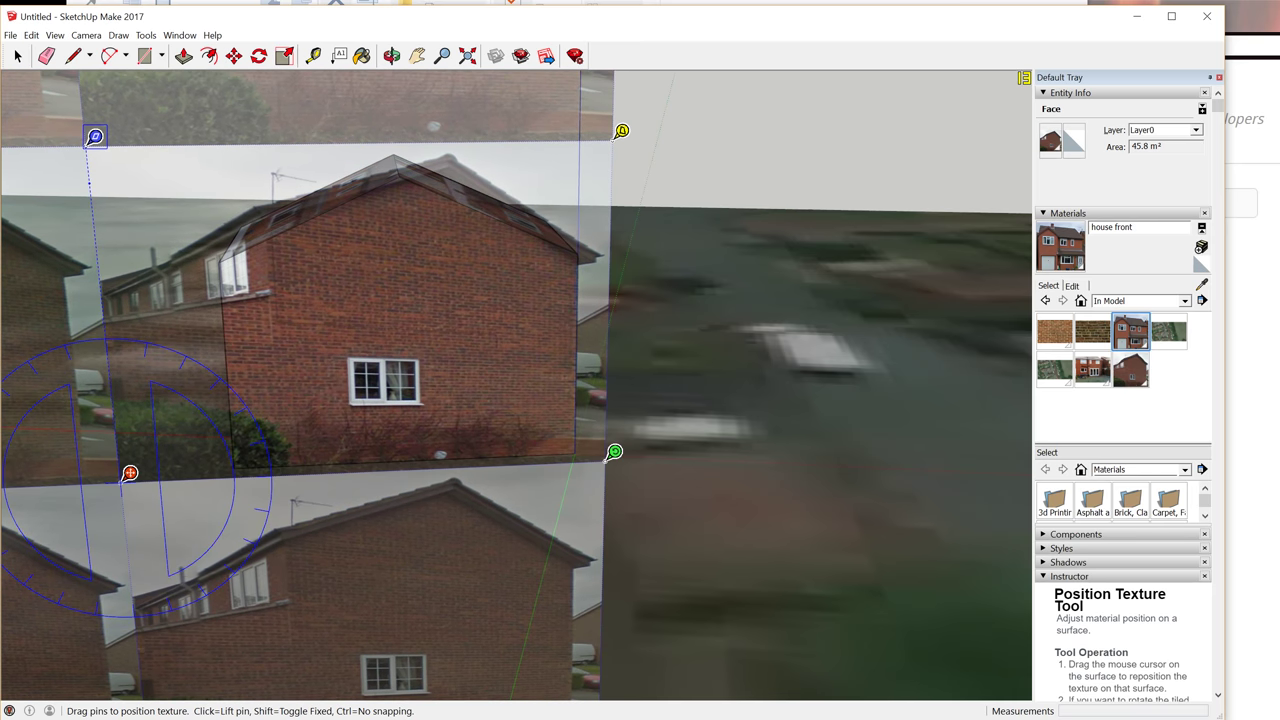
drag(129, 473, 78, 477)
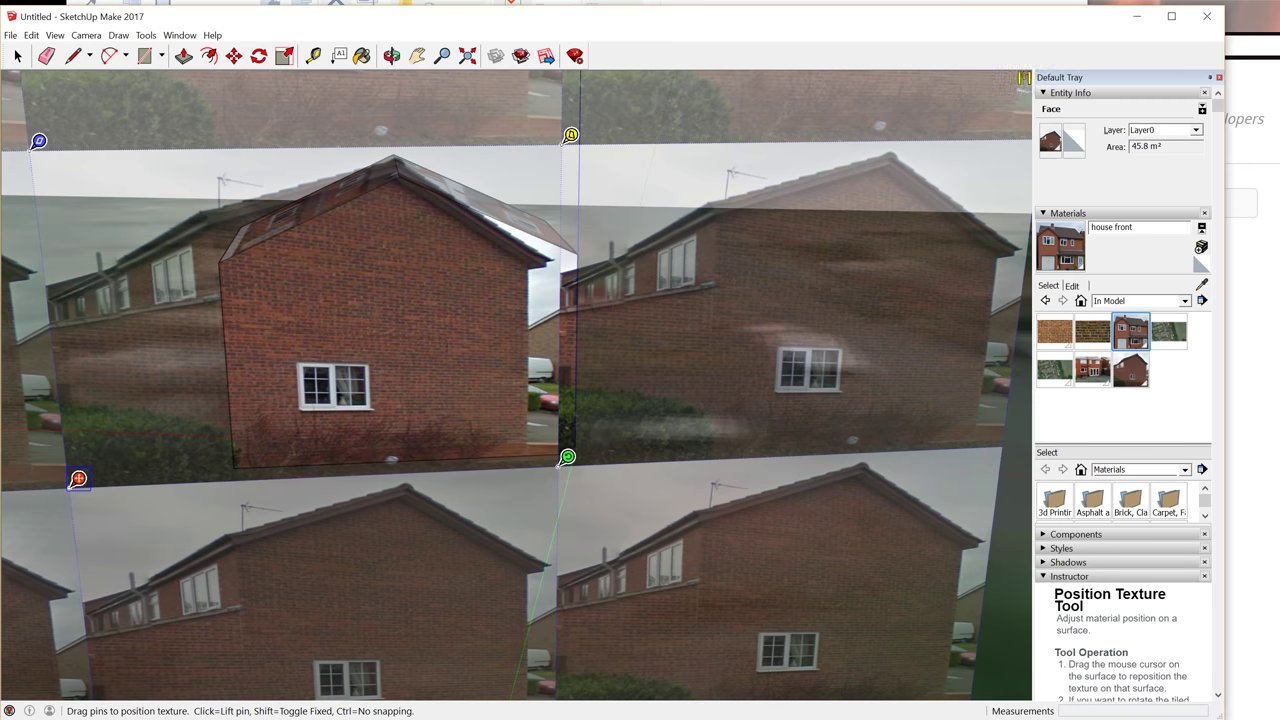
drag(567, 457, 618, 455)
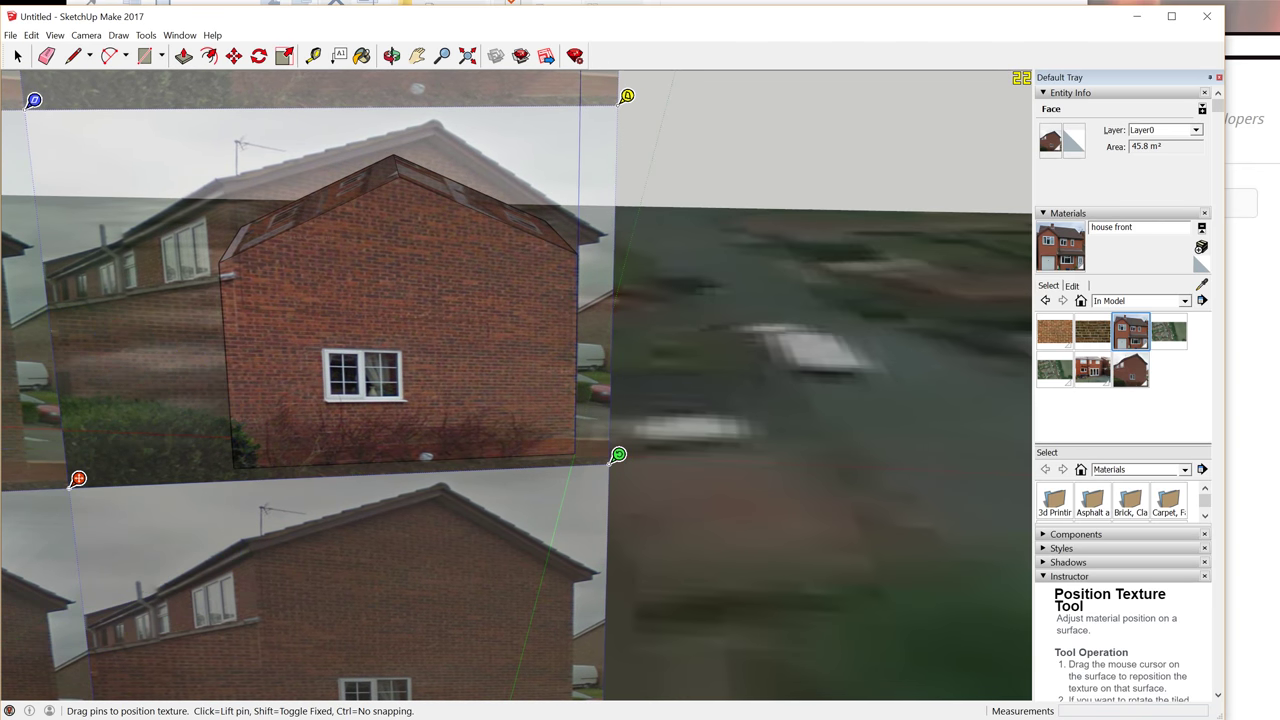
key(Return)
Reposition the side wall's texture, skewing and slightly enlarging the side photo so its brickwork stays within the wall's edges, and finish positioning
mouse_move(618, 455)
middle_down()
mouse_move(632, 476)
mouse_move(652, 452)
middle_up()
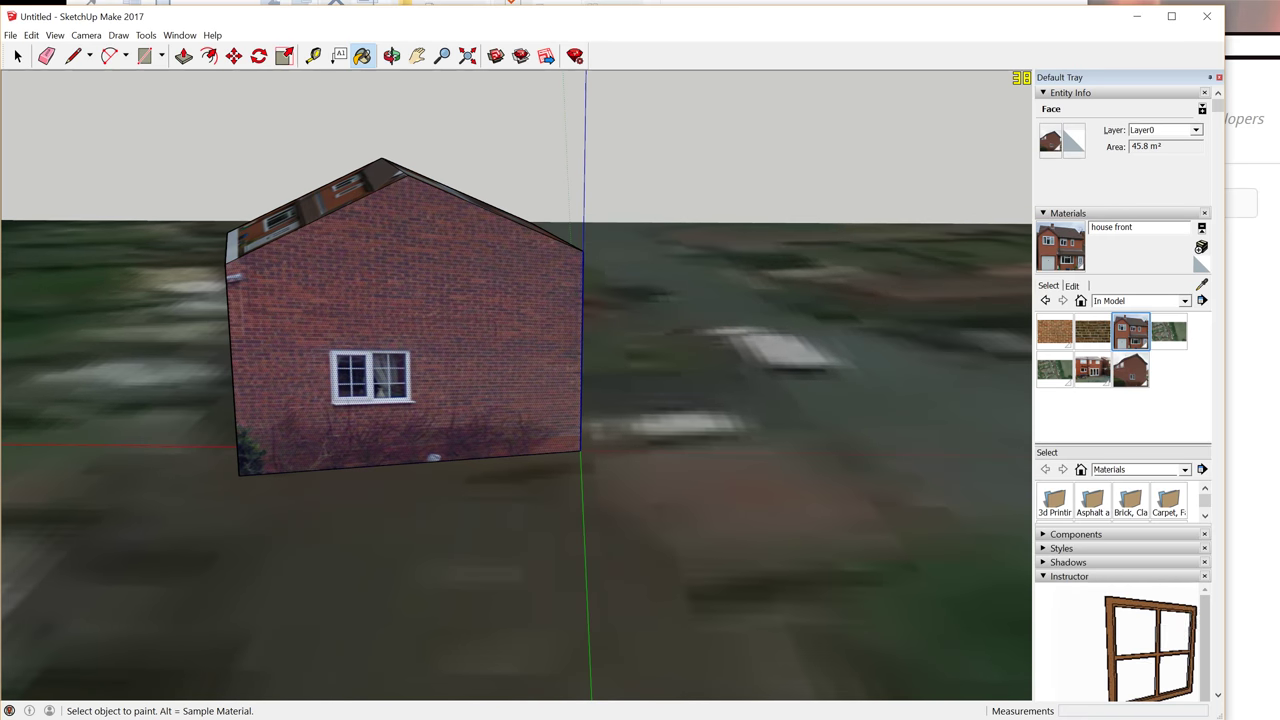
right_click(352, 444)
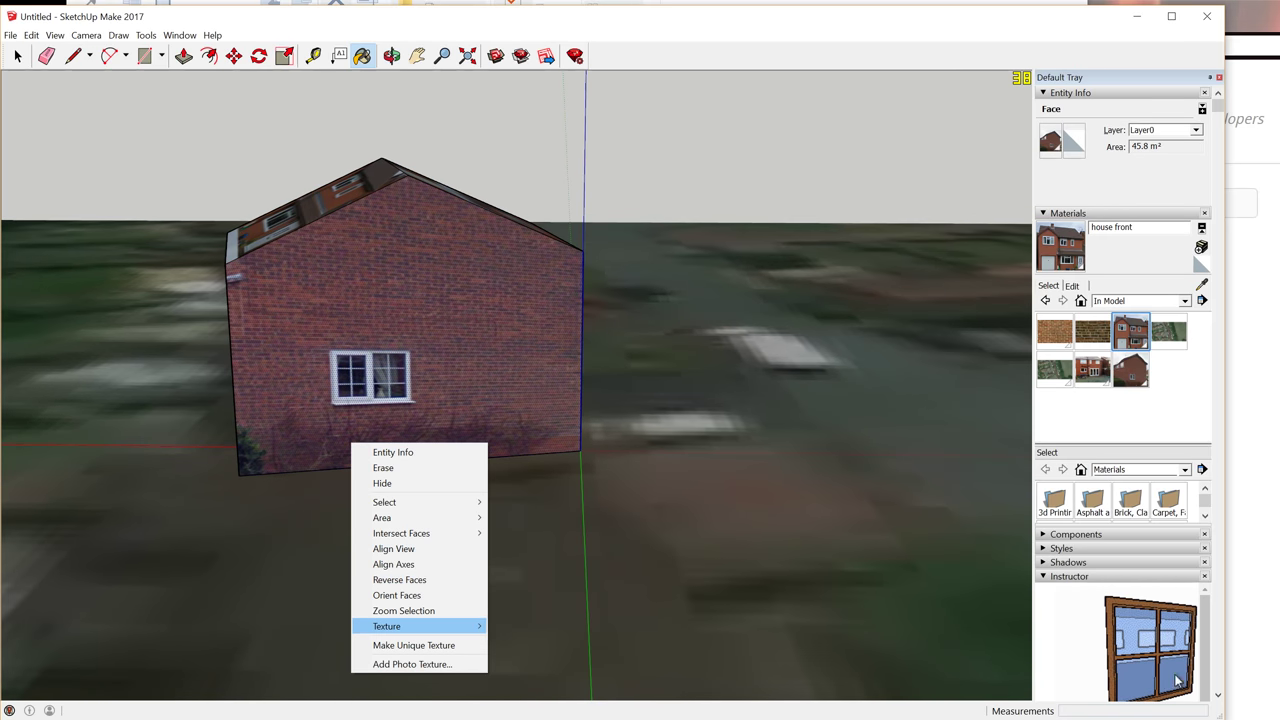
mouse_move(400, 626)
click(522, 626)
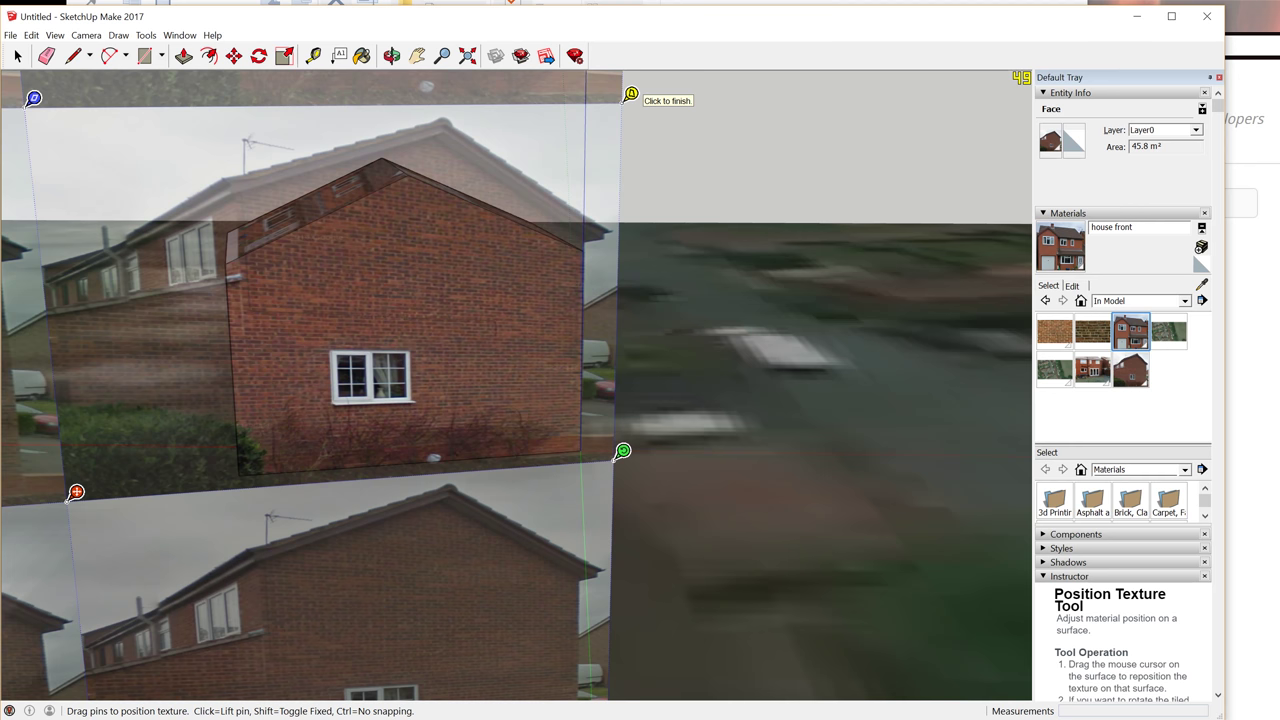
key(Return)
right_click(487, 281)
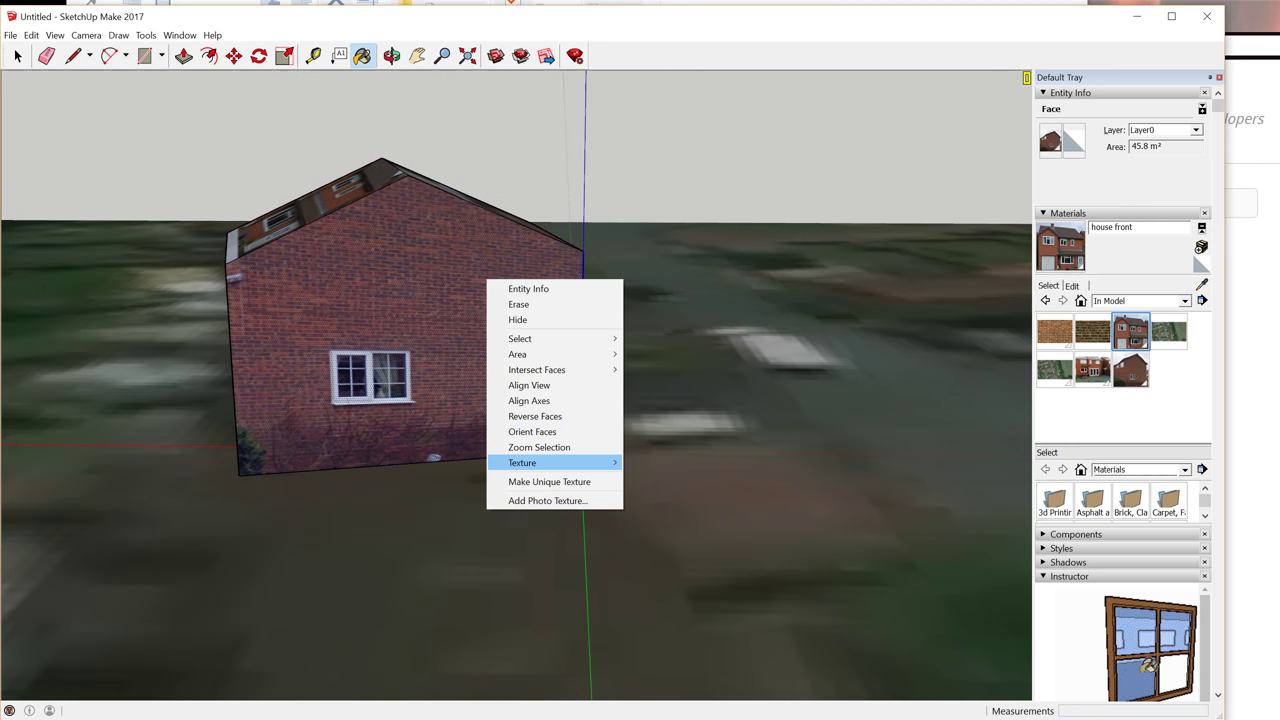
mouse_move(600, 462)
click(658, 462)
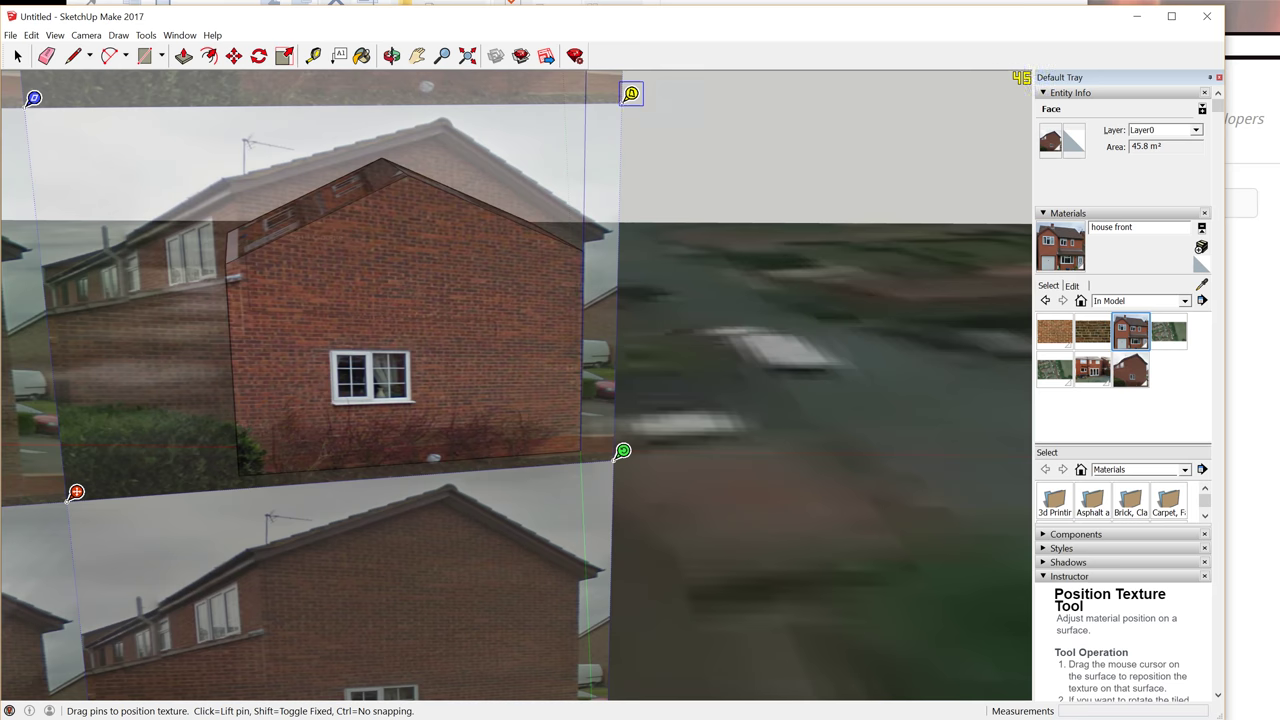
drag(631, 93, 607, 94)
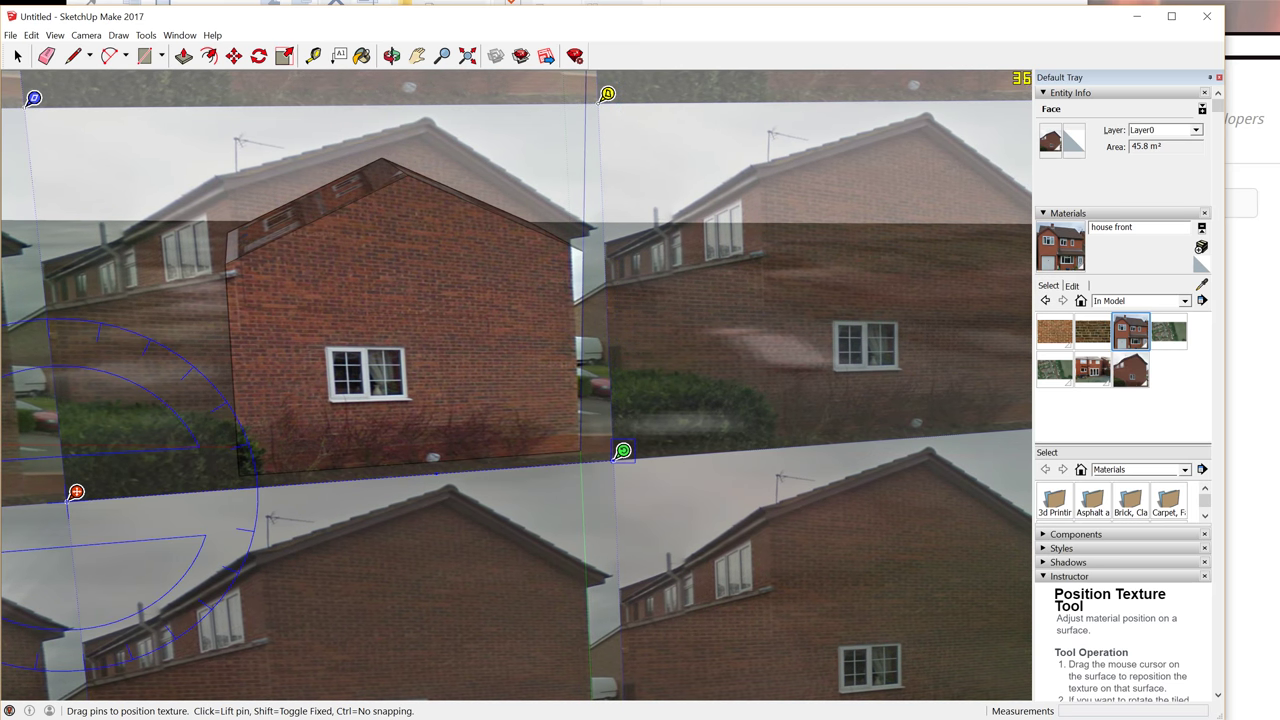
drag(622, 451, 636, 450)
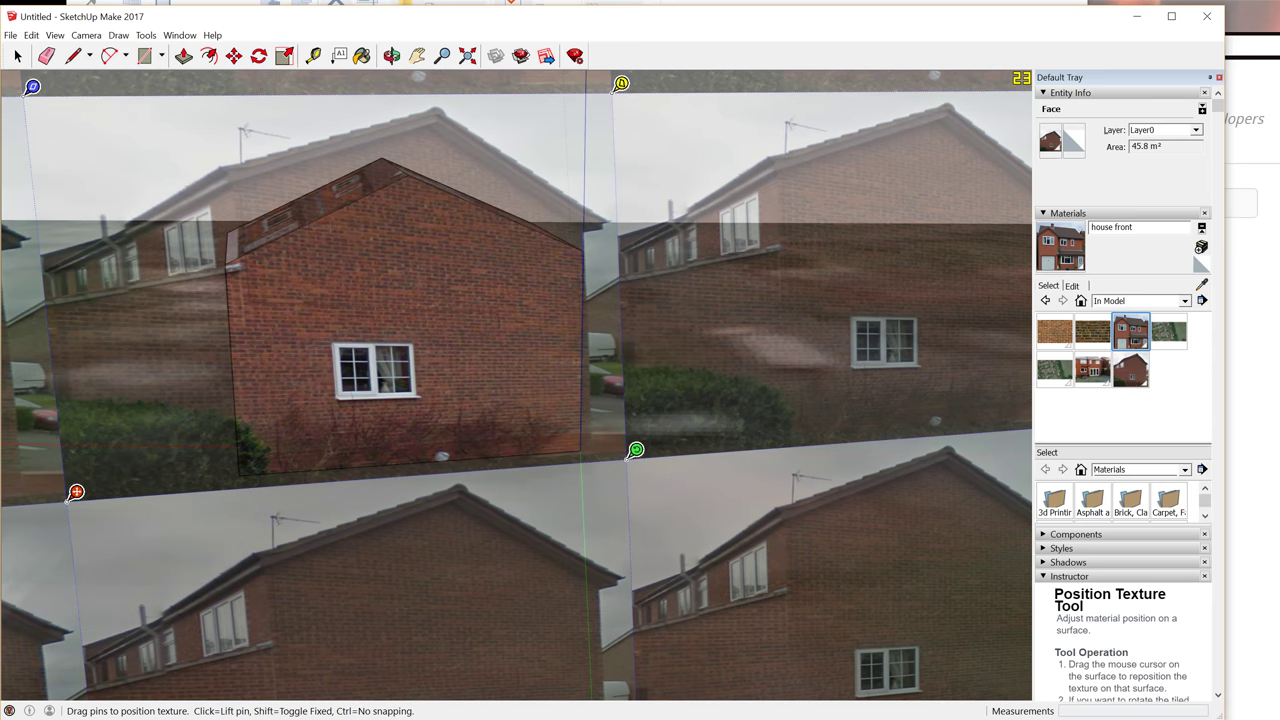
scroll(485, 355, down, 3)
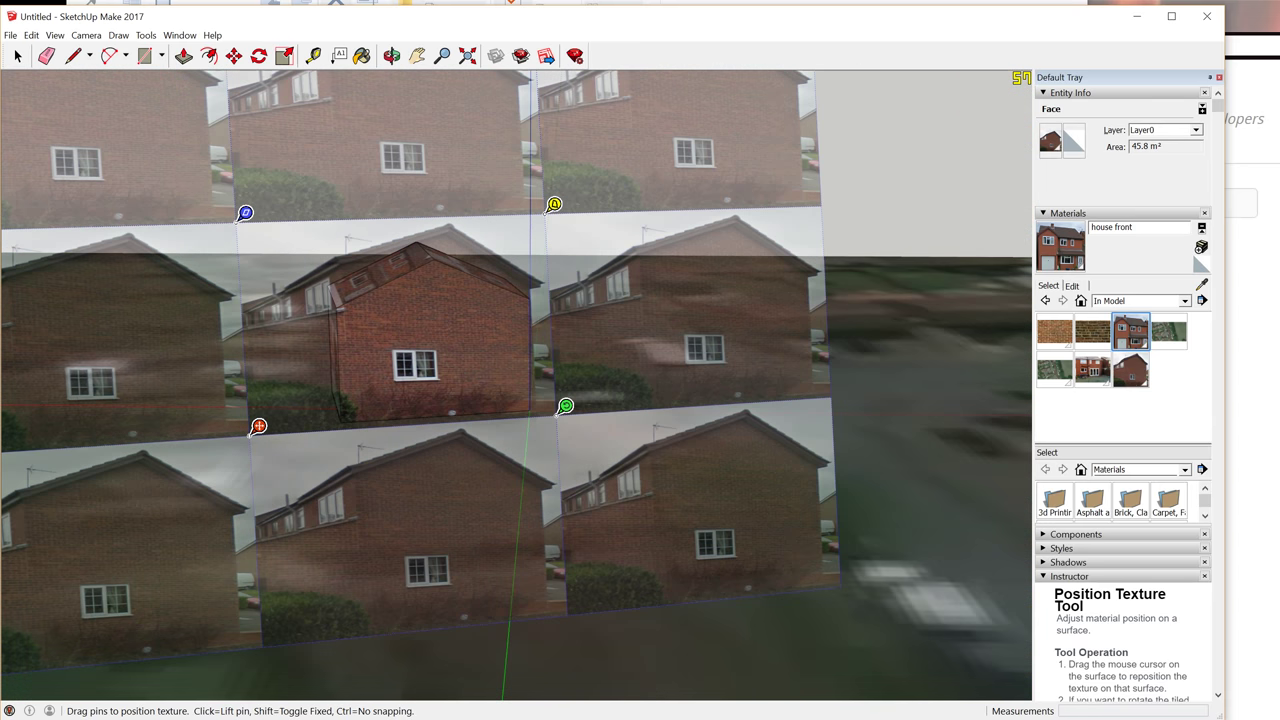
key(Return)
Position the front roof slope's texture, shifting the house front photo towards the side gable and scaling it up slightly
mouse_move(485, 355)
middle_down()
mouse_move(615, 395)
mouse_move(475, 482)
middle_up()
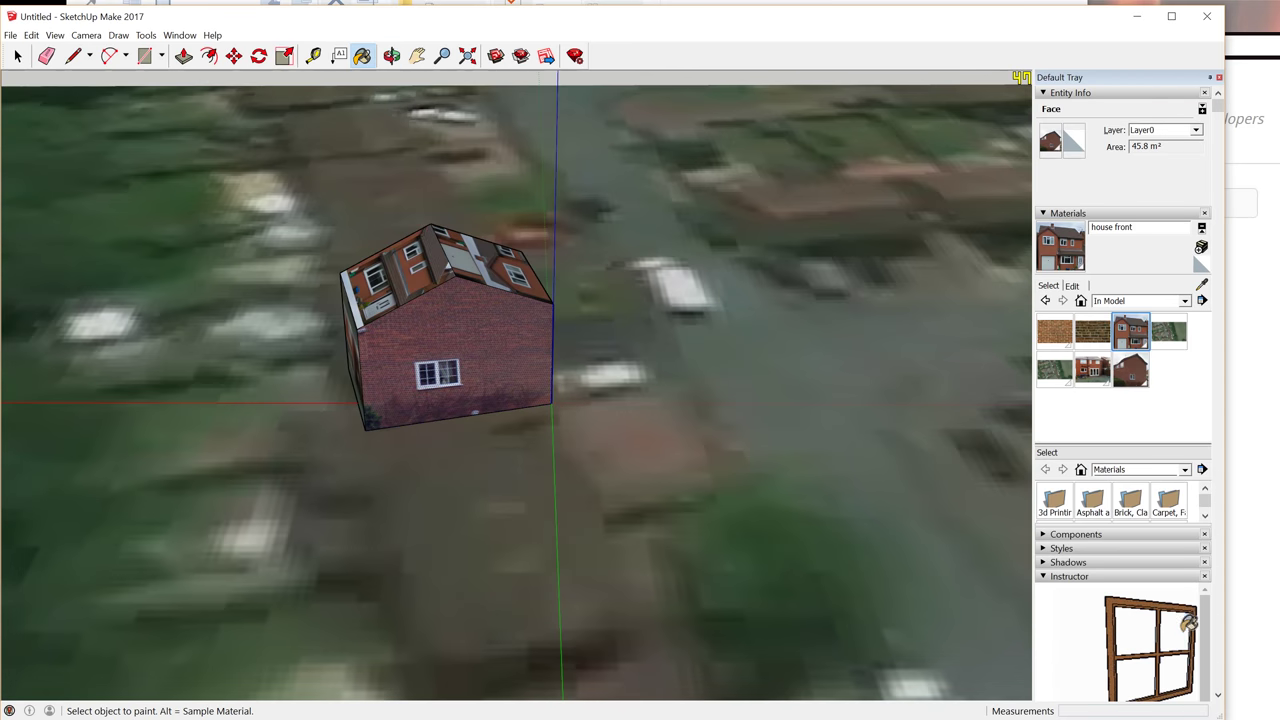
middle_drag(560, 460, 465, 385)
mouse_move(560, 390)
middle_down()
mouse_move(445, 400)
mouse_move(455, 480)
mouse_move(490, 400)
middle_up()
right_click(508, 283)
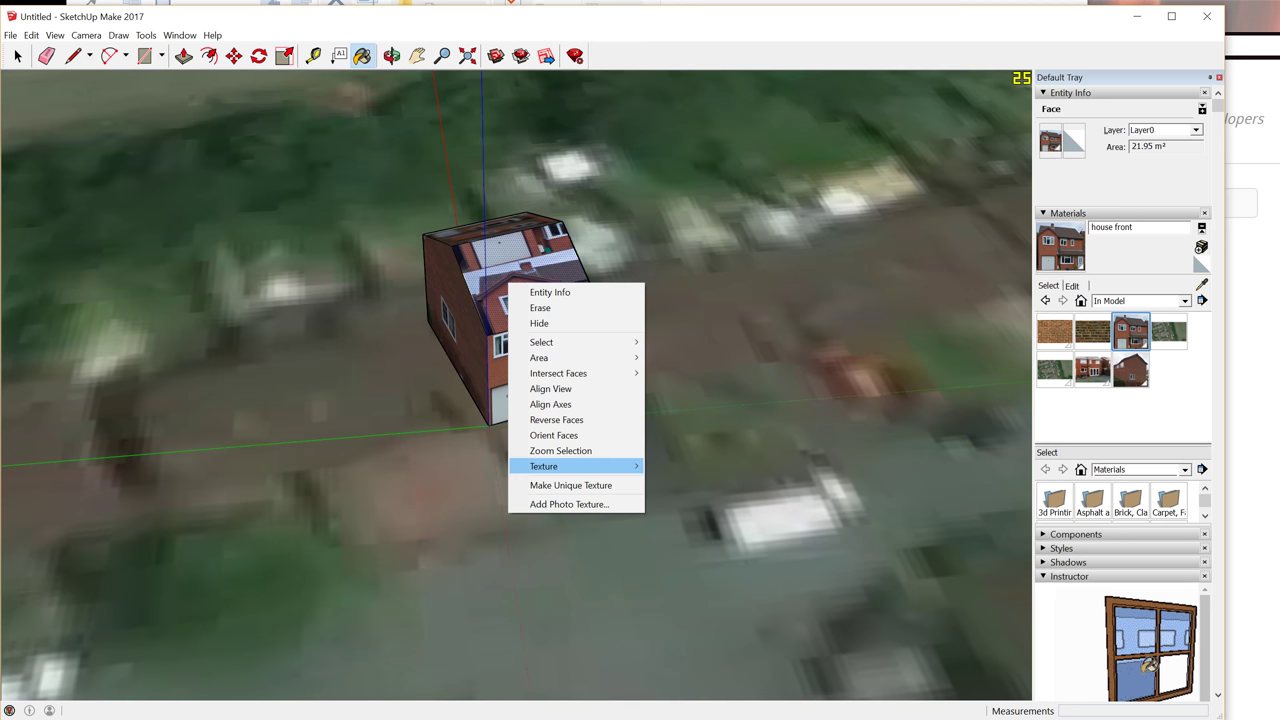
mouse_move(585, 466)
click(672, 465)
right_click(527, 283)
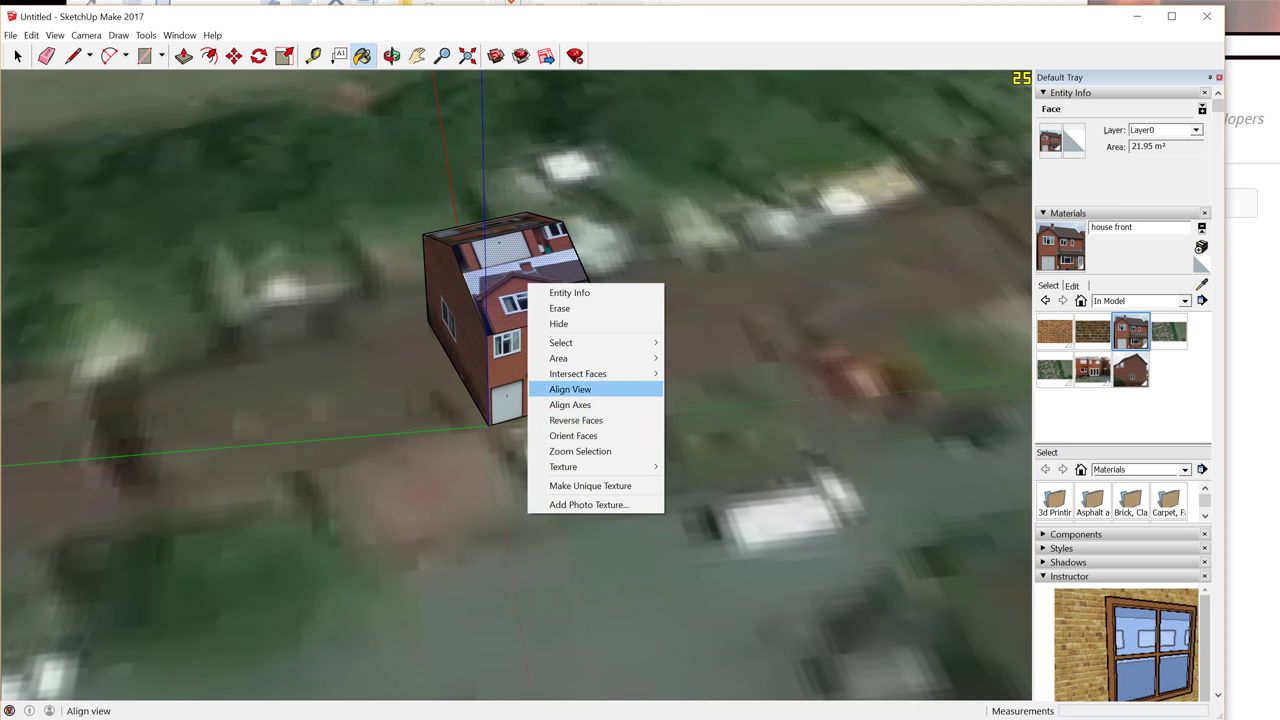
click(699, 466)
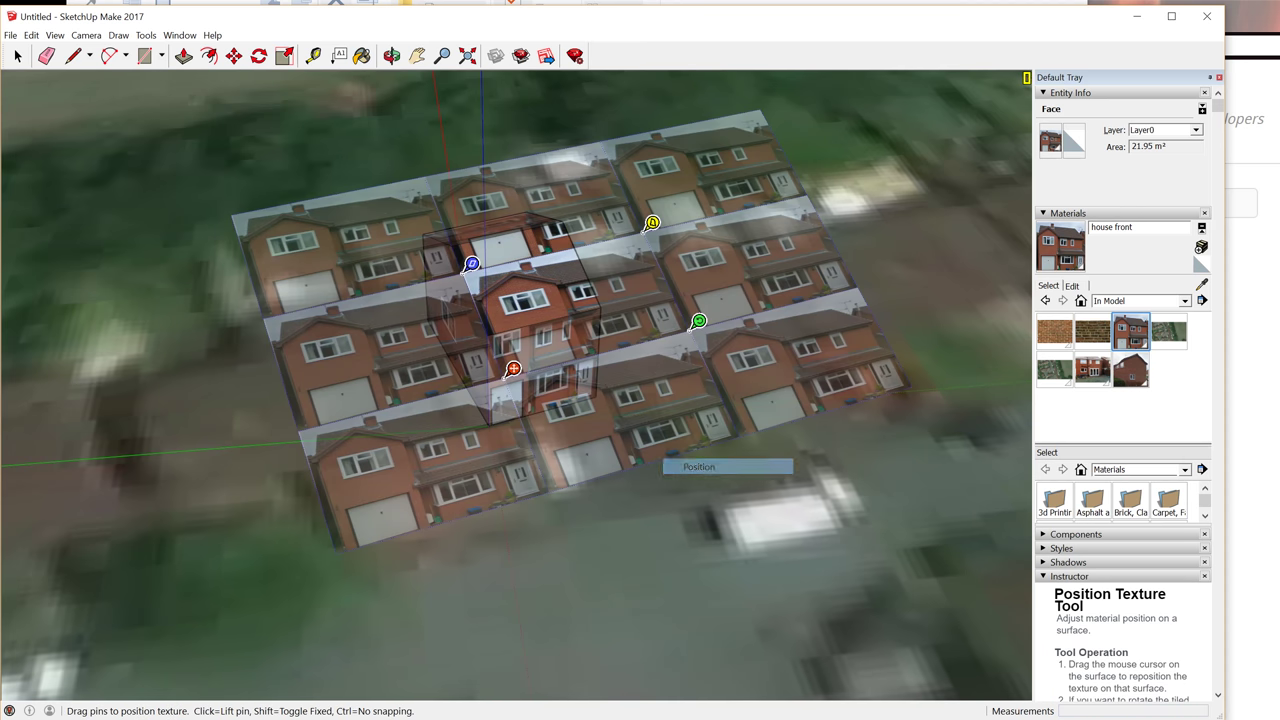
drag(513, 369, 436, 426)
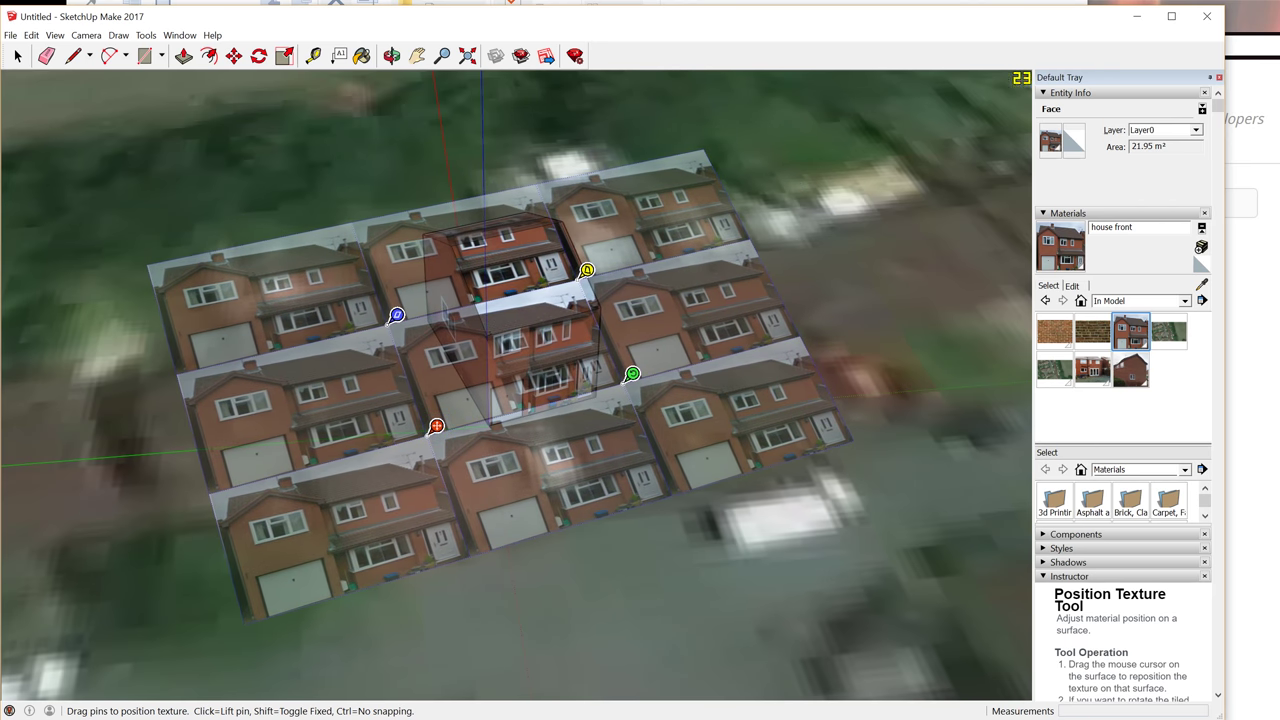
drag(632, 374, 681, 360)
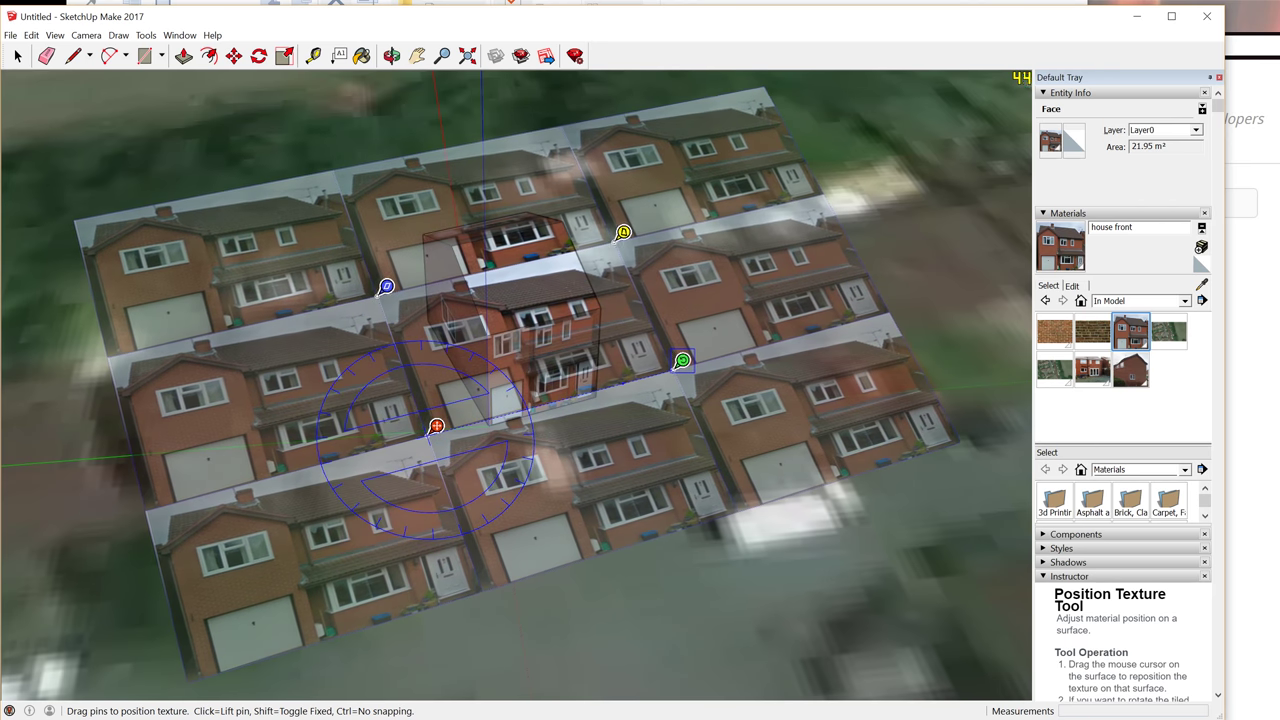
Shift the front photo on the roof slope and stretch it to roughly twice its height along the slope
scroll(531, 241, up, 2)
middle_drag(531, 241, 511, 281)
drag(400, 516, 372, 552)
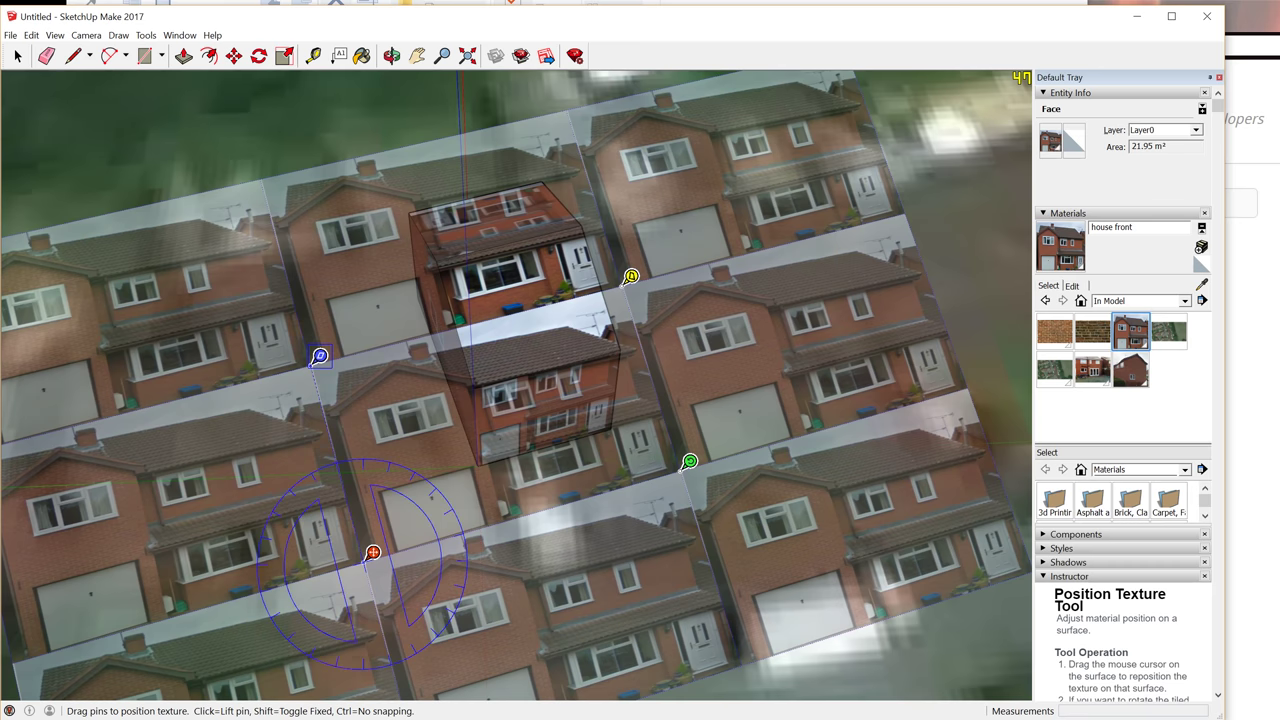
drag(319, 356, 255, 117)
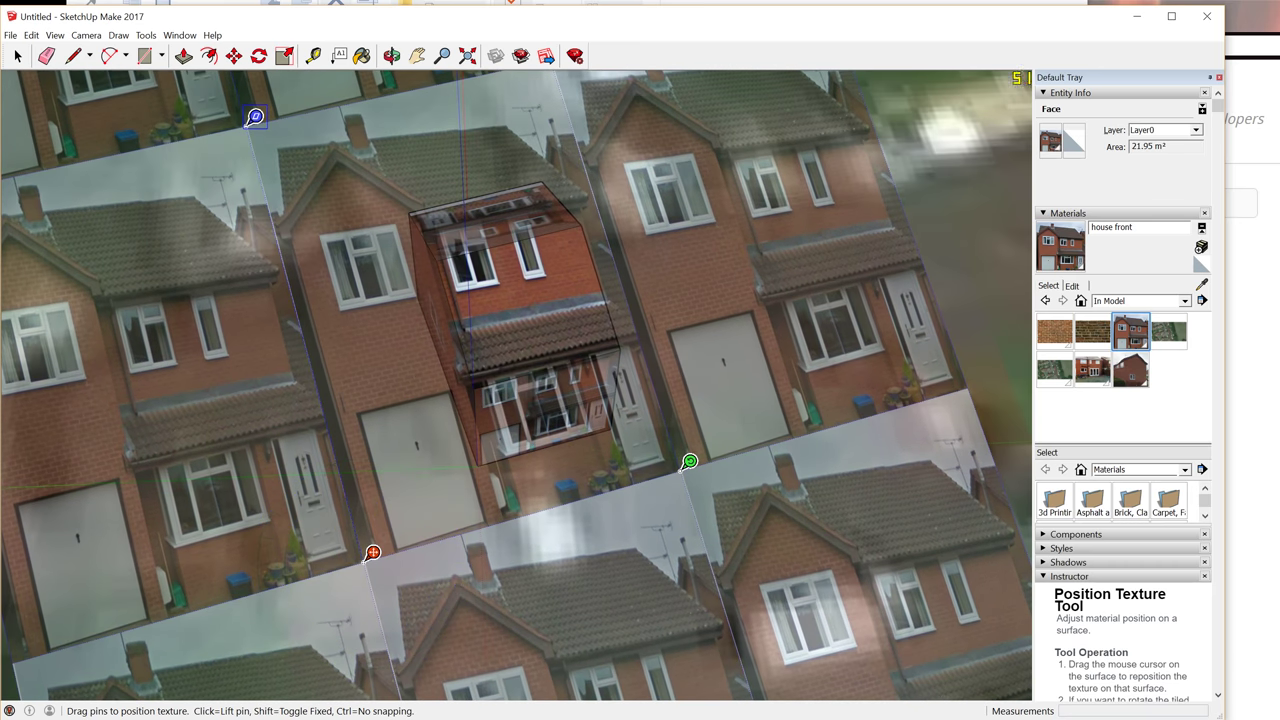
scroll(322, 260, down, 3)
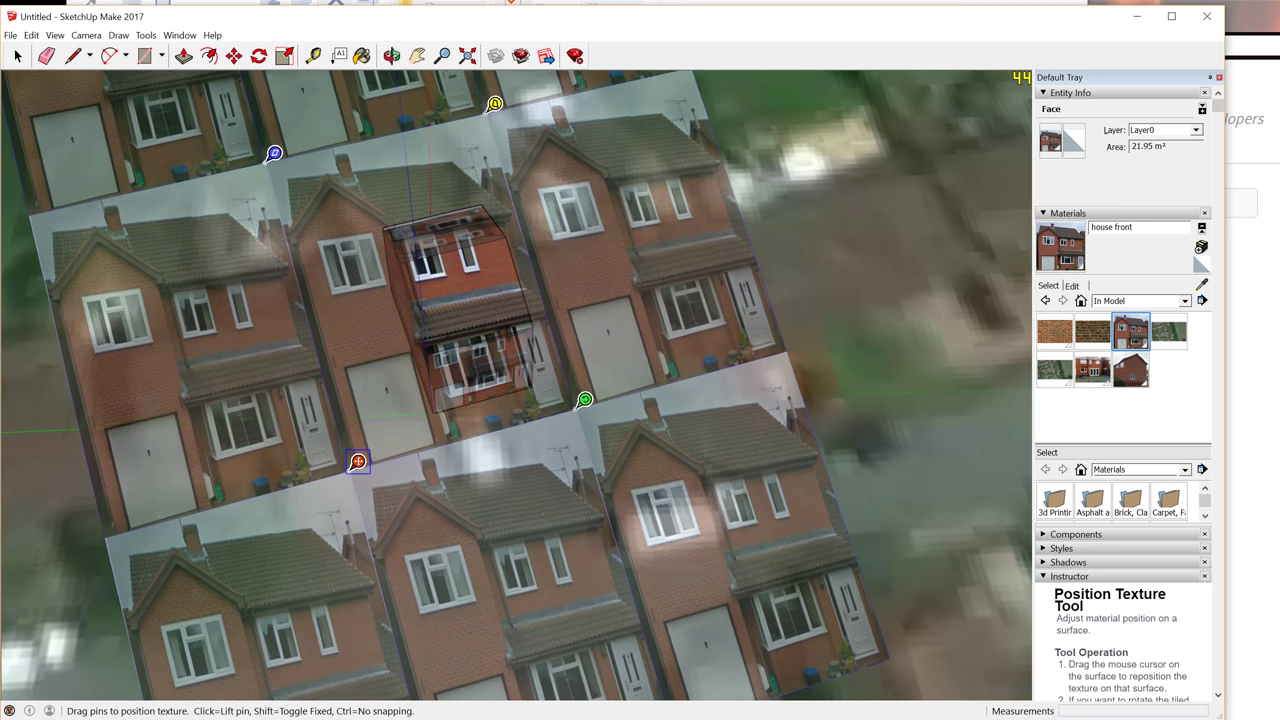
Slide the front photo down the roof slope, widen its upper edge and scale it down slightly to bring its tiles onto the slope
drag(357, 466, 392, 602)
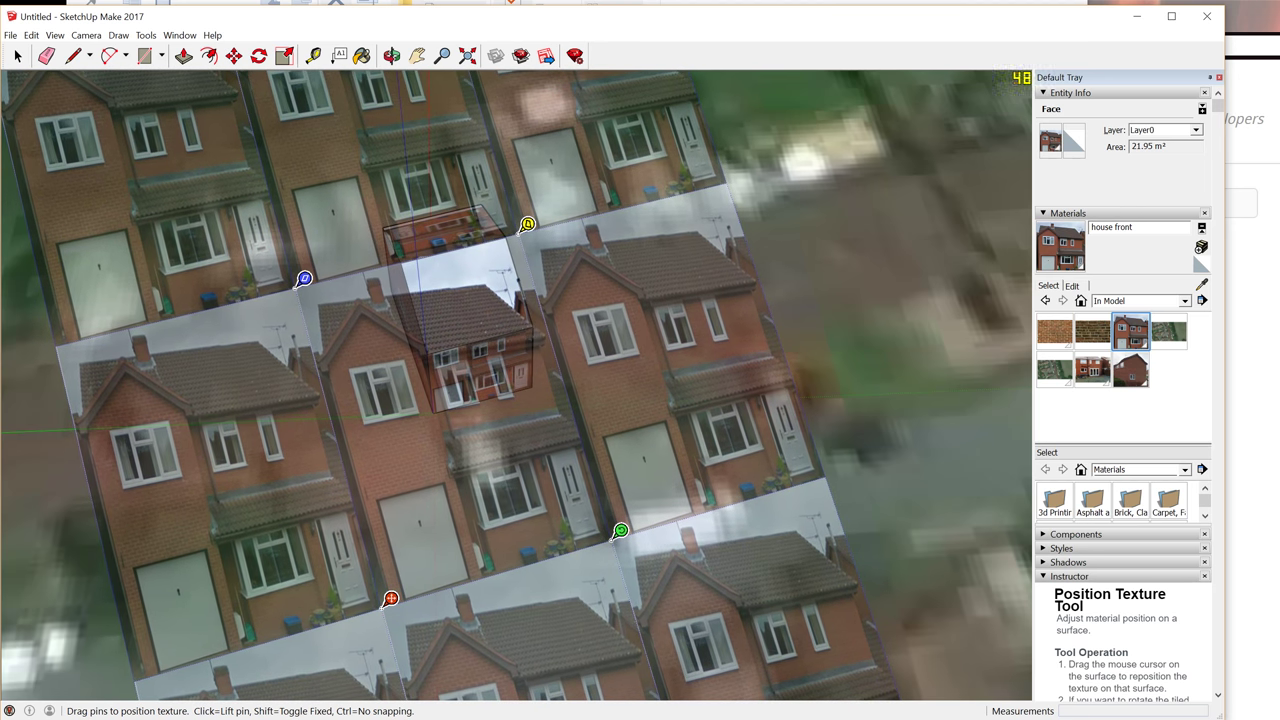
drag(527, 223, 618, 164)
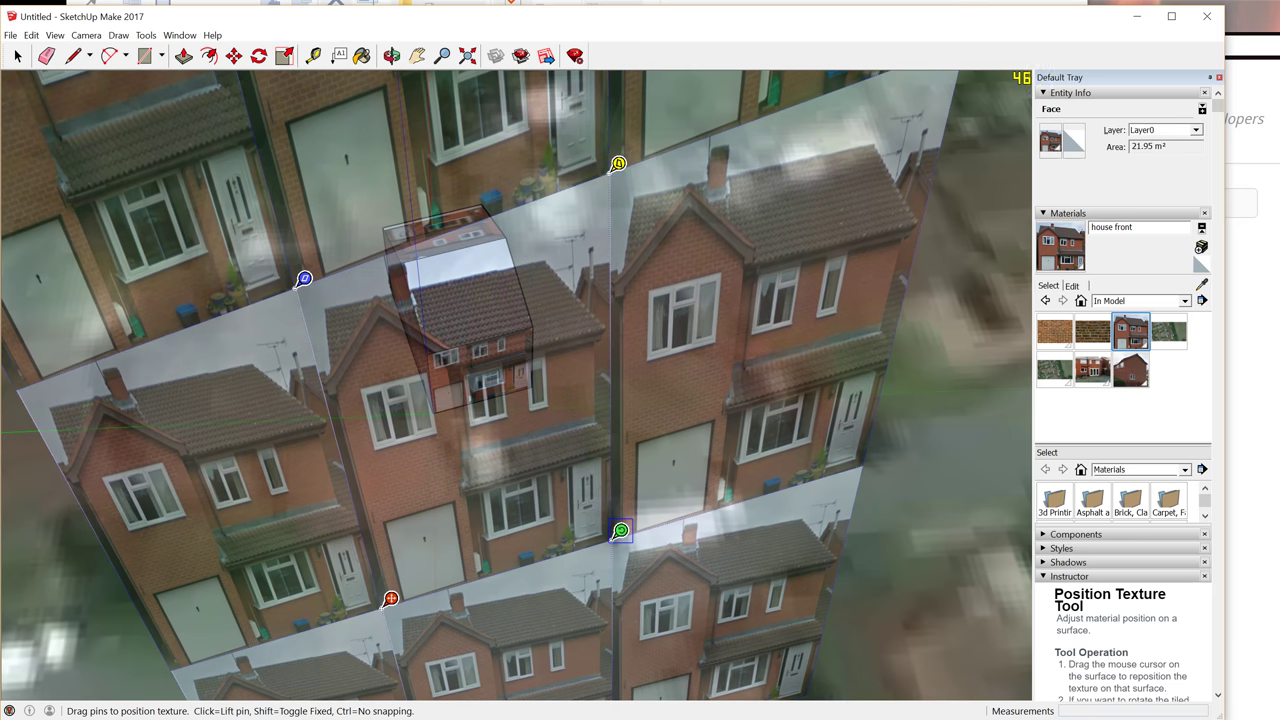
drag(621, 531, 590, 540)
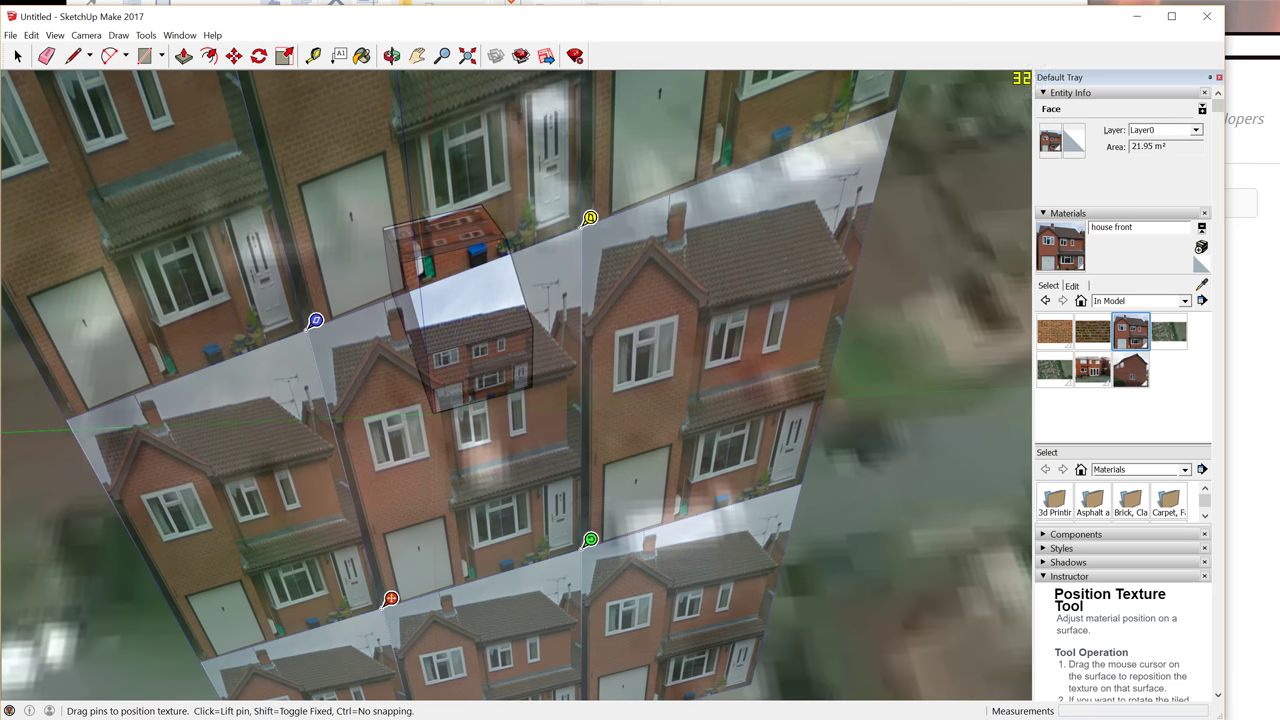
drag(391, 598, 375, 555)
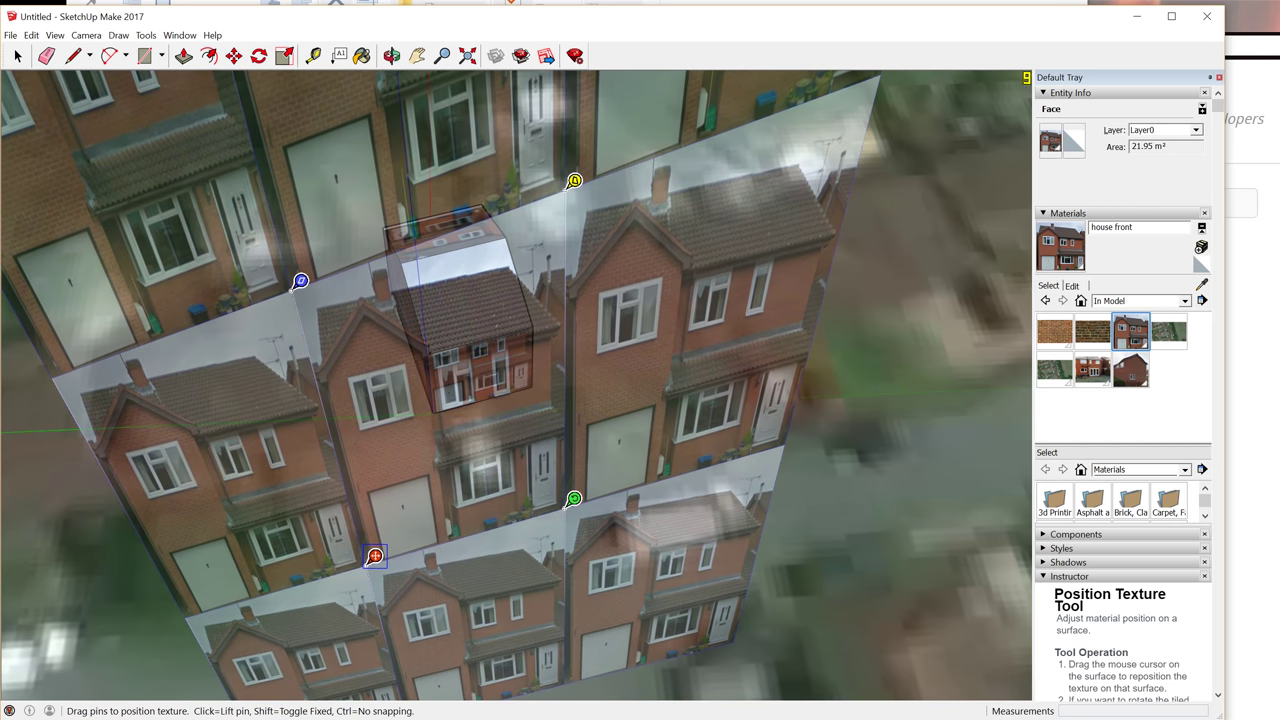
Lengthen and taper the front photo until its roof tiles cover the whole front roof slope, and finish positioning
drag(300, 281, 285, 172)
drag(374, 556, 378, 636)
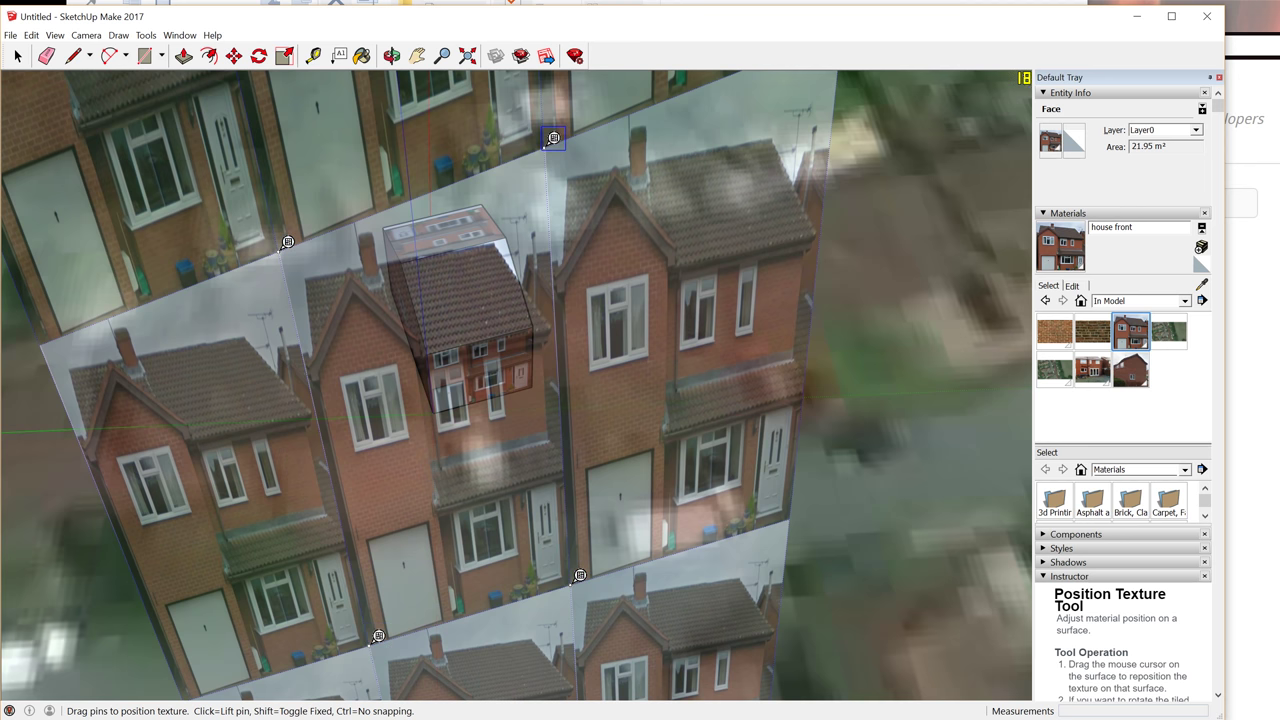
drag(553, 138, 571, 122)
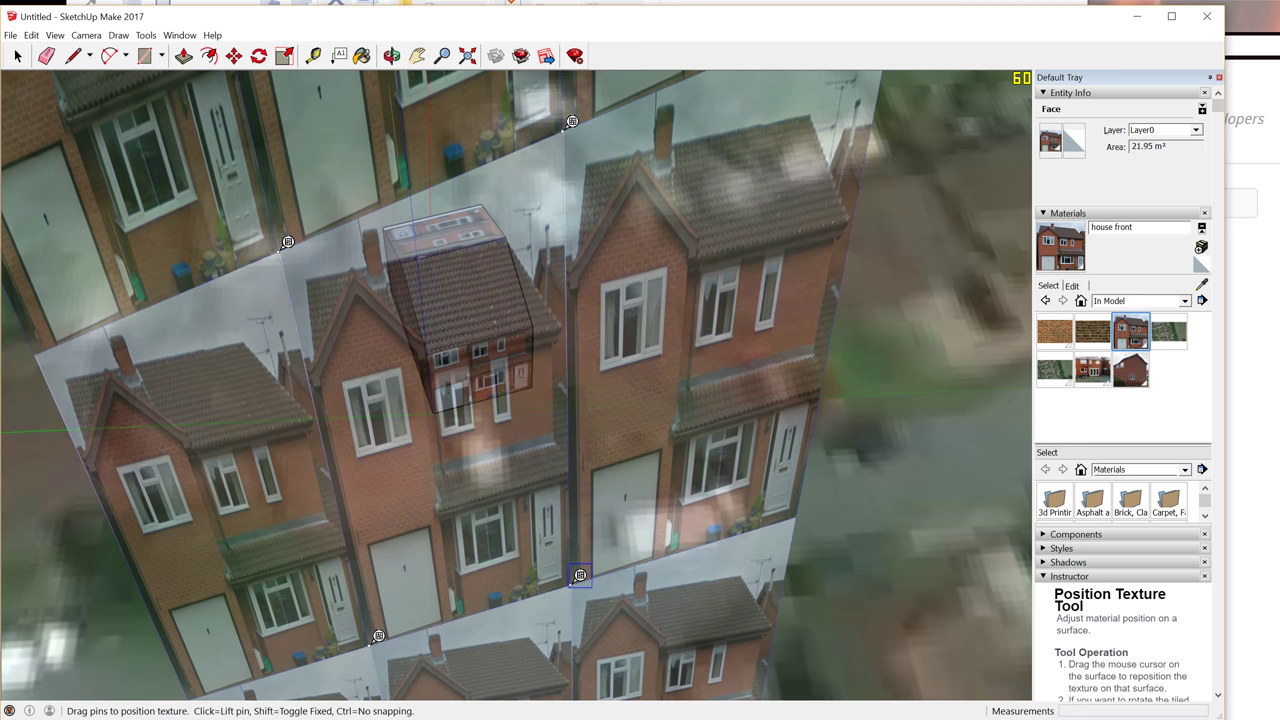
drag(580, 575, 517, 522)
drag(378, 635, 385, 579)
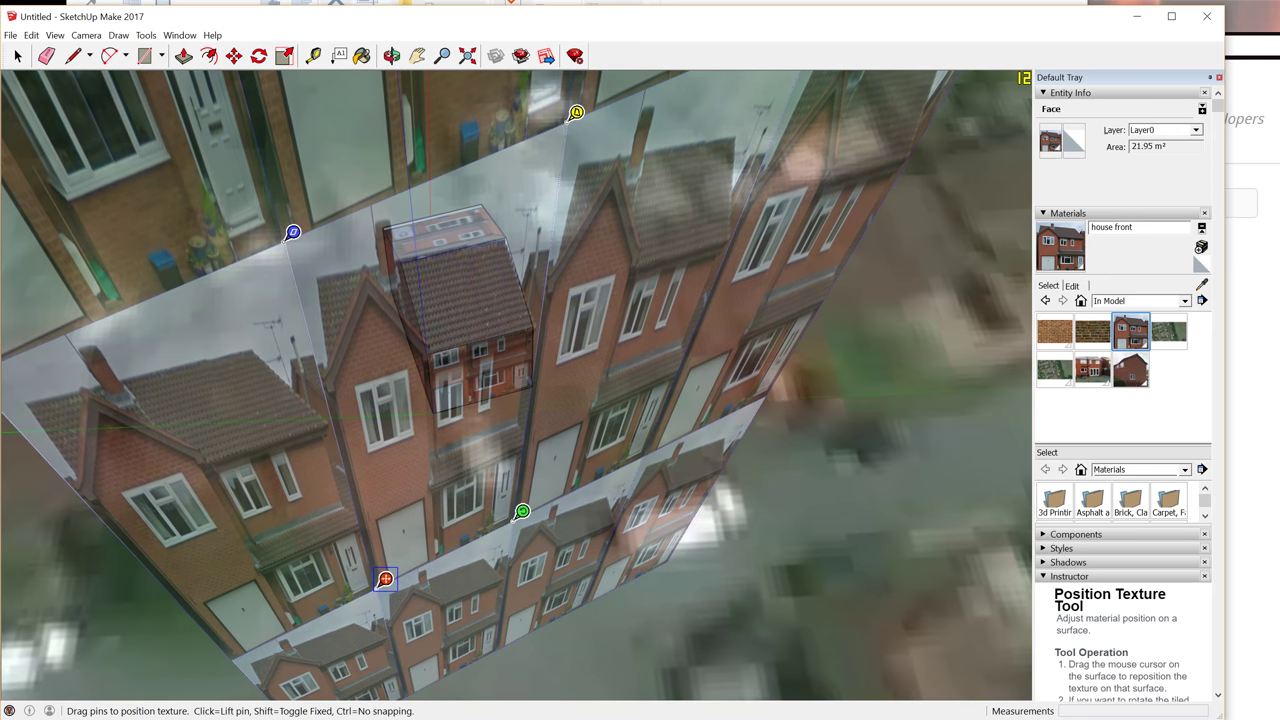
scroll(424, 376, down, 3)
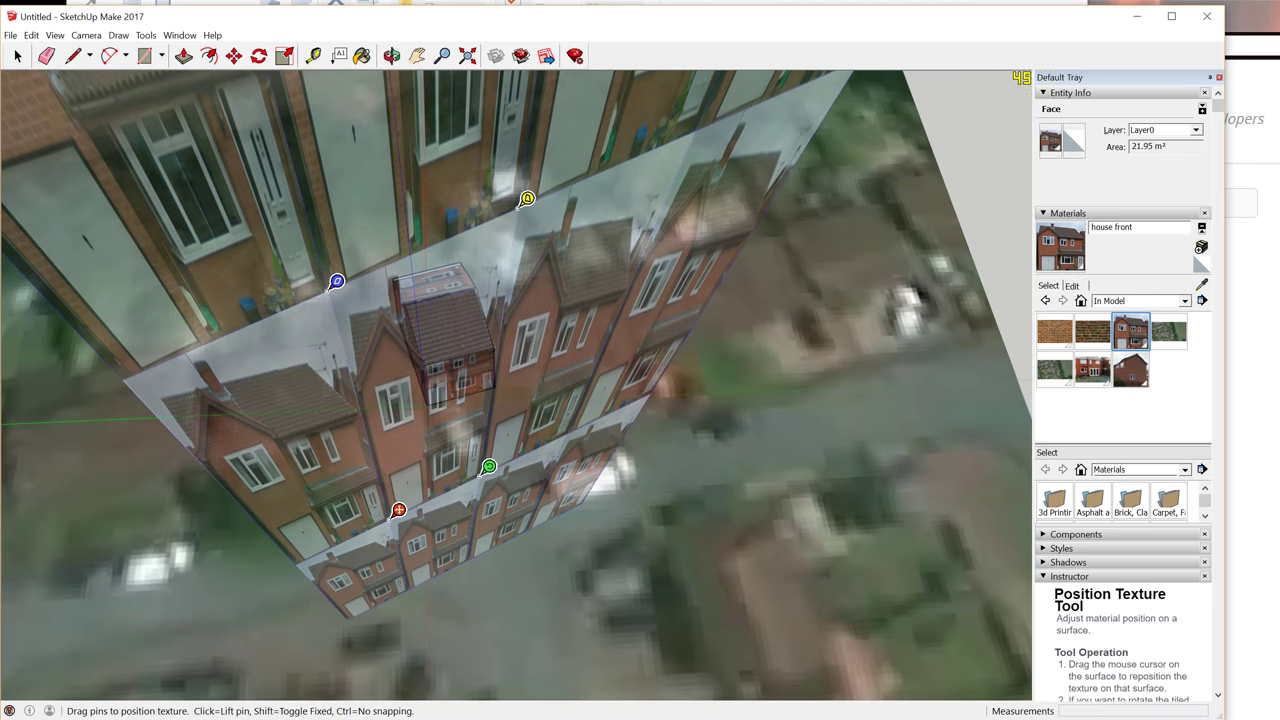
key(Escape)
scroll(430, 370, up, 4)
right_click(477, 407)
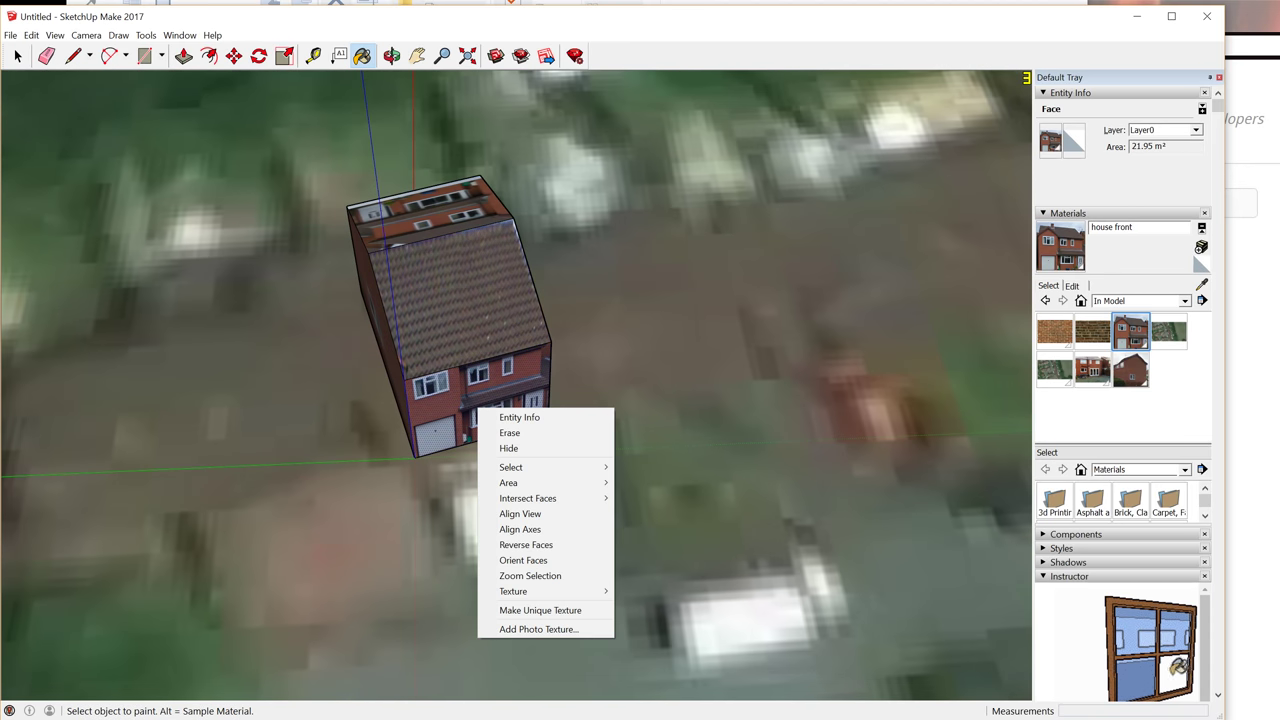
right_click(320, 385)
right_click(276, 369)
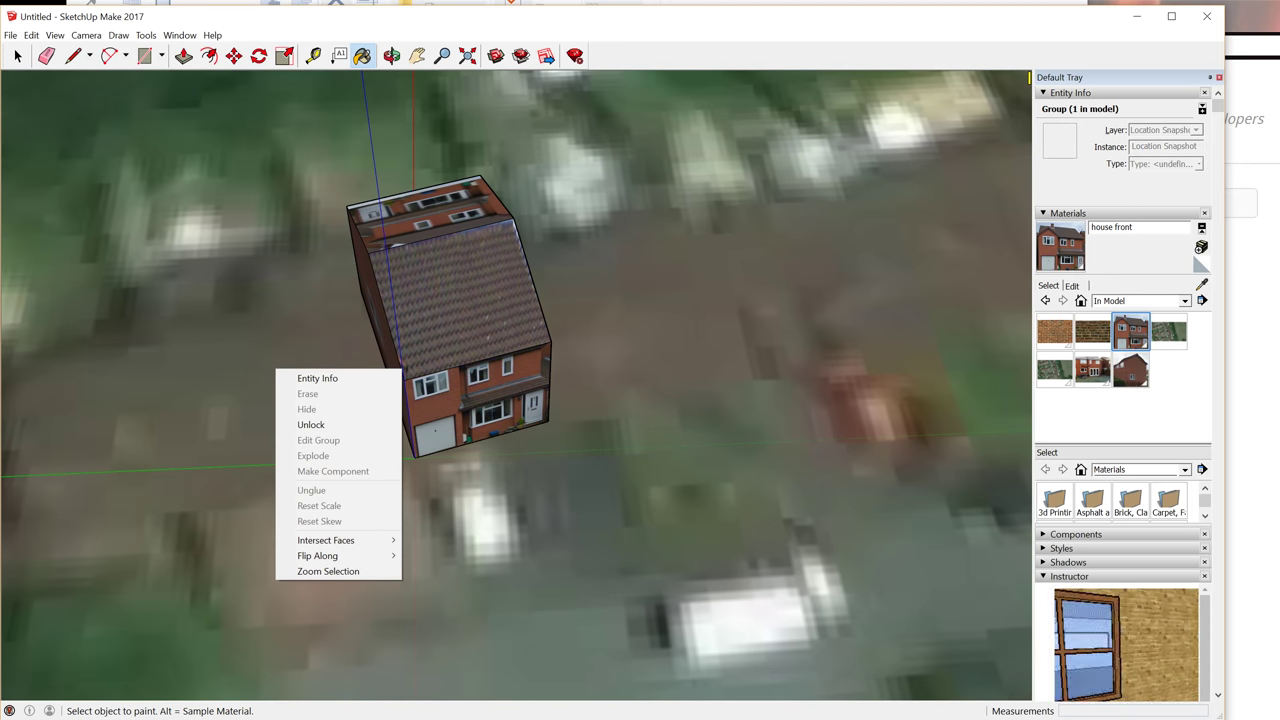
key(Escape)
Paint the opposite side wall with the Brick Antique 01 material in place of its side photo
mouse_move(277, 369)
middle_down()
mouse_move(350, 240)
mouse_move(348, 215)
mouse_move(308, 168)
mouse_move(430, 178)
mouse_move(280, 246)
mouse_move(415, 172)
mouse_move(262, 258)
middle_up()
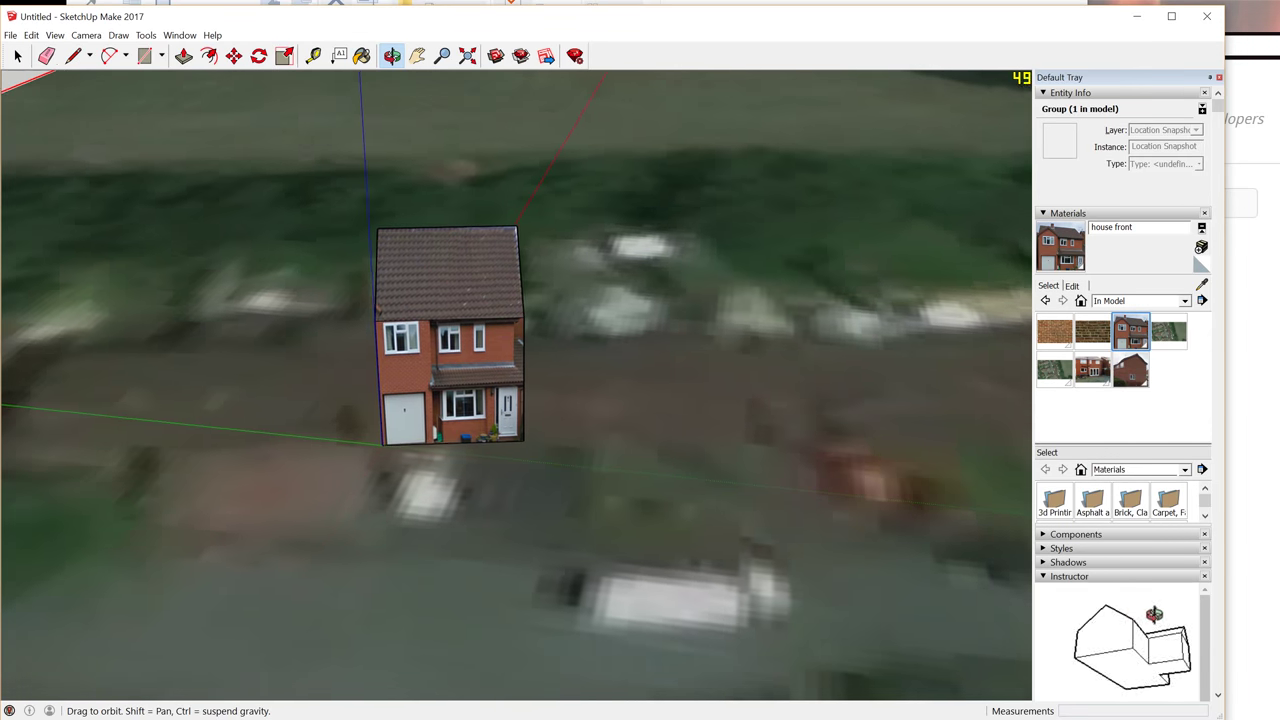
middle_drag(340, 258, 190, 236)
middle_drag(400, 330, 460, 320)
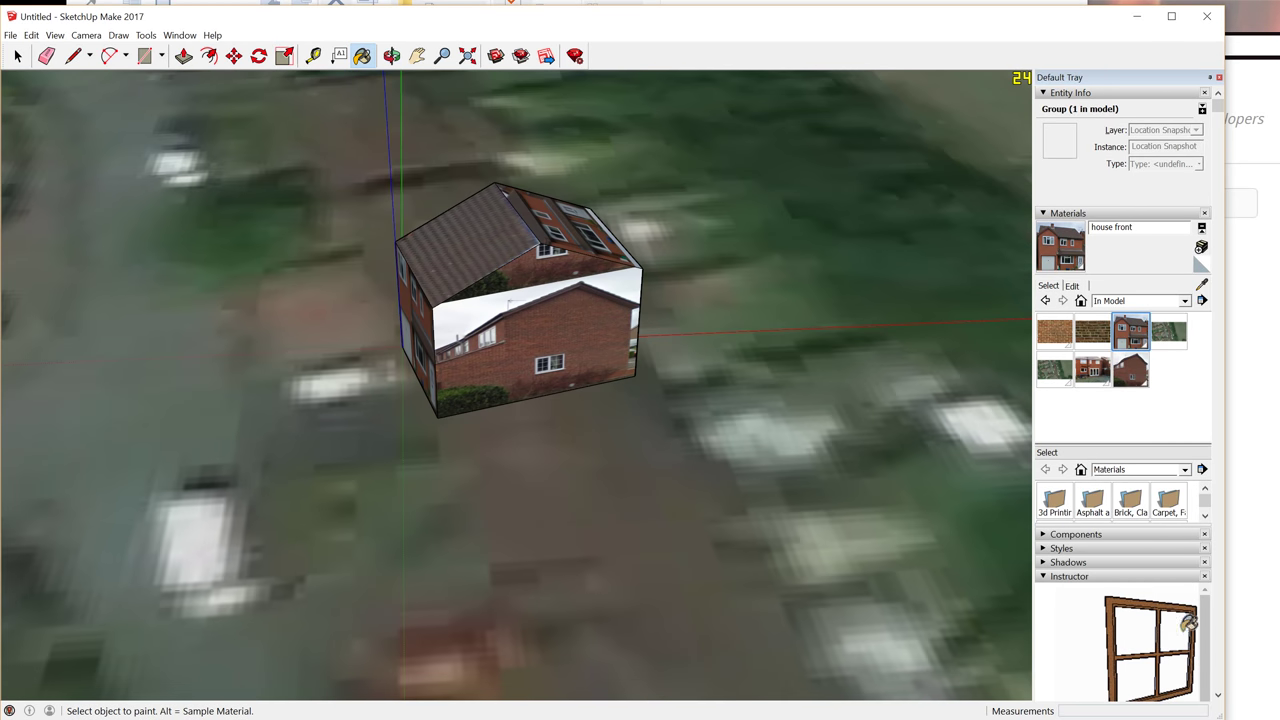
right_click(502, 316)
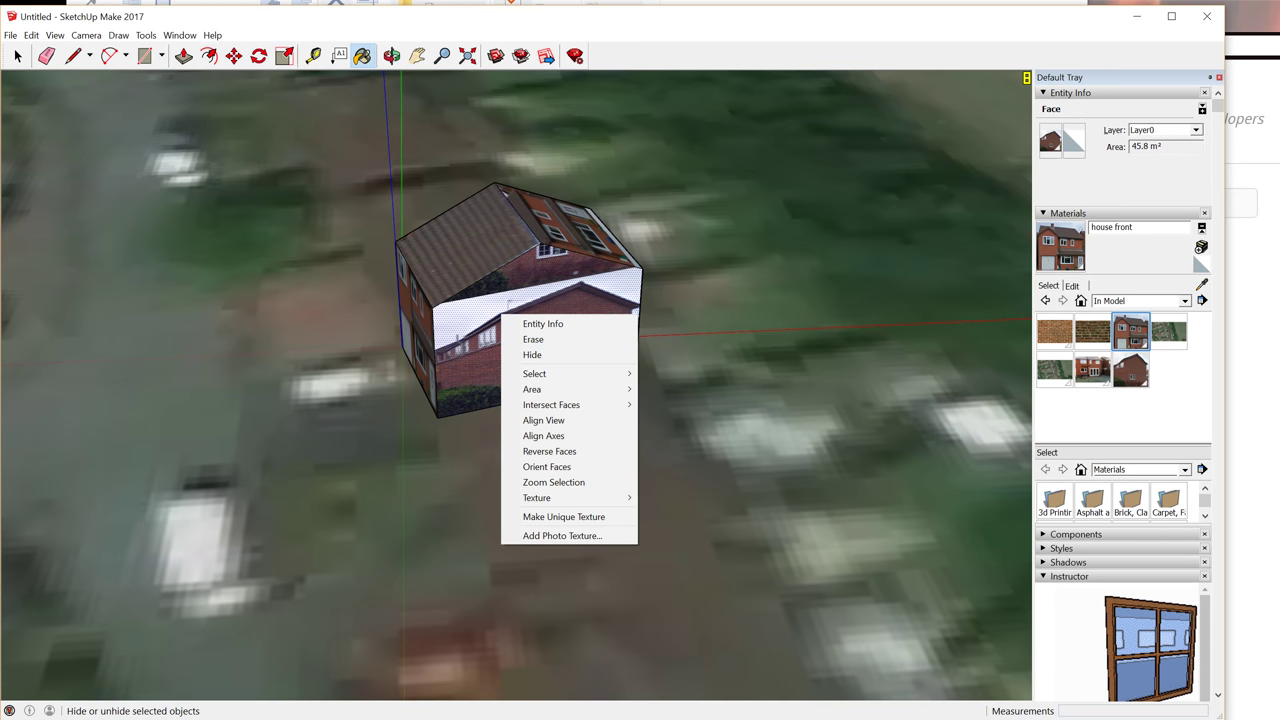
key(Escape)
click(1054, 331)
click(535, 330)
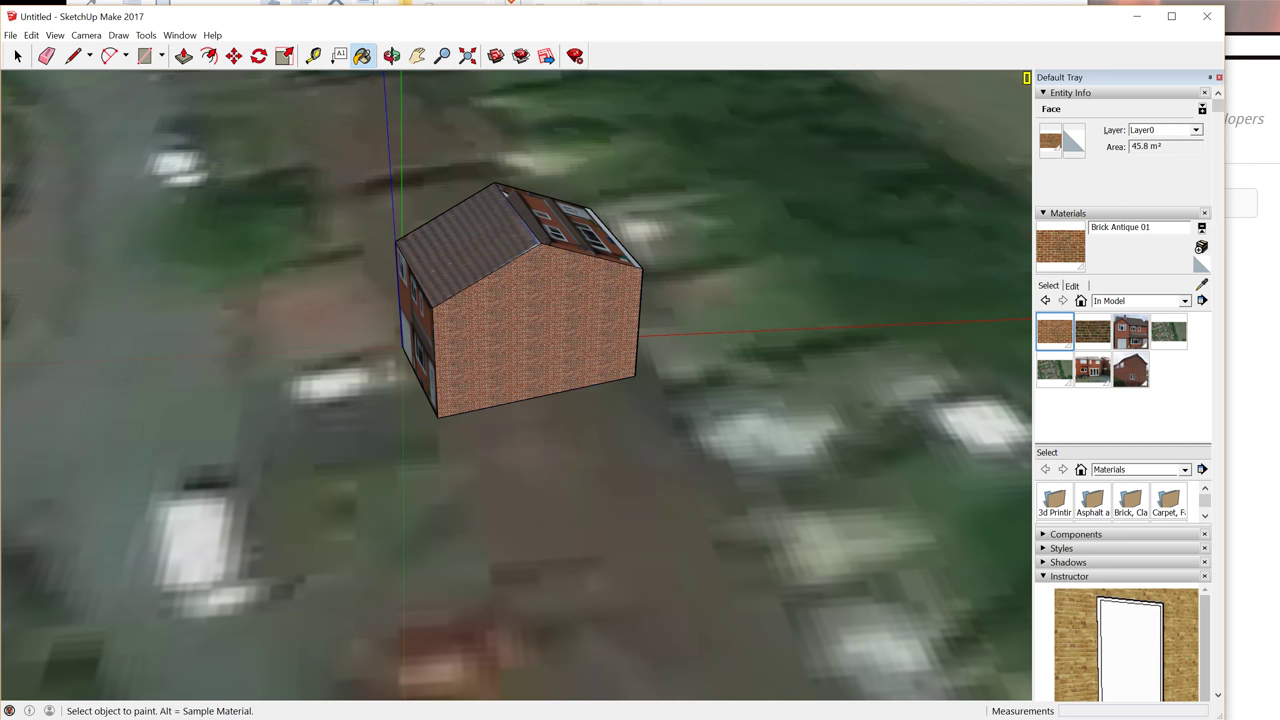
Apply the side photo material to the brick-painted side wall
middle_drag(520, 330, 835, 180)
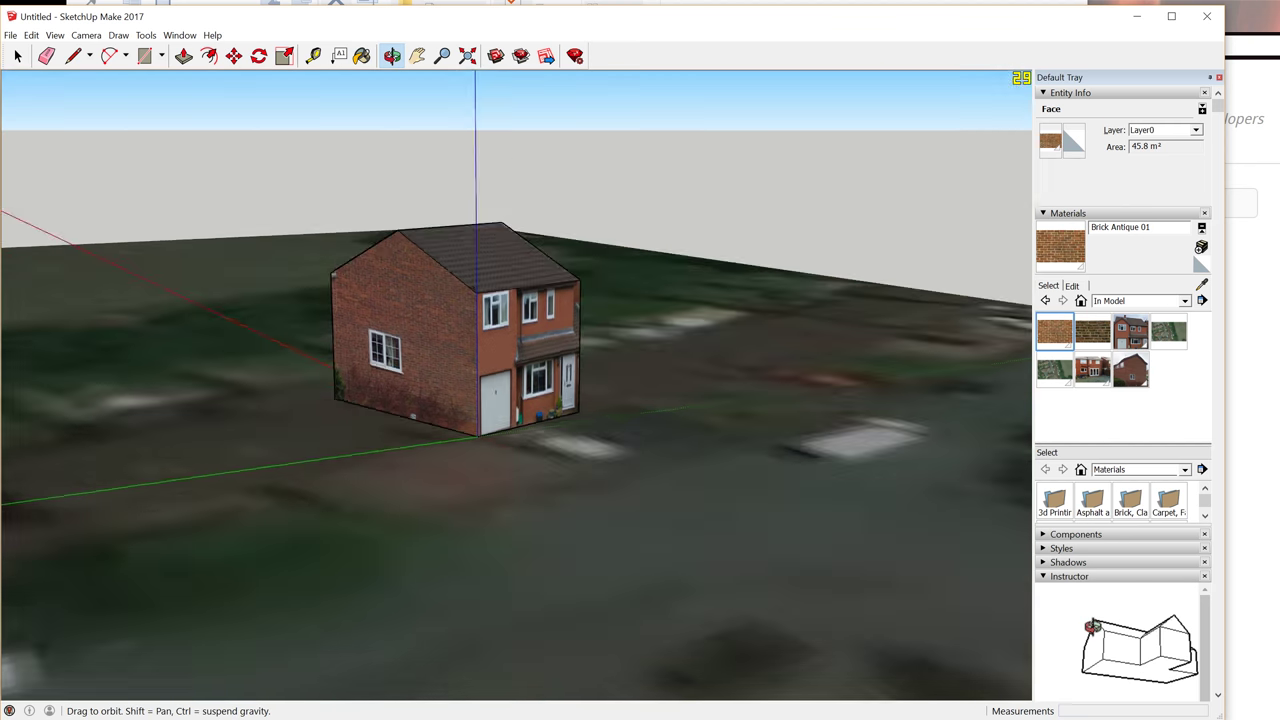
middle_drag(655, 270, 495, 312)
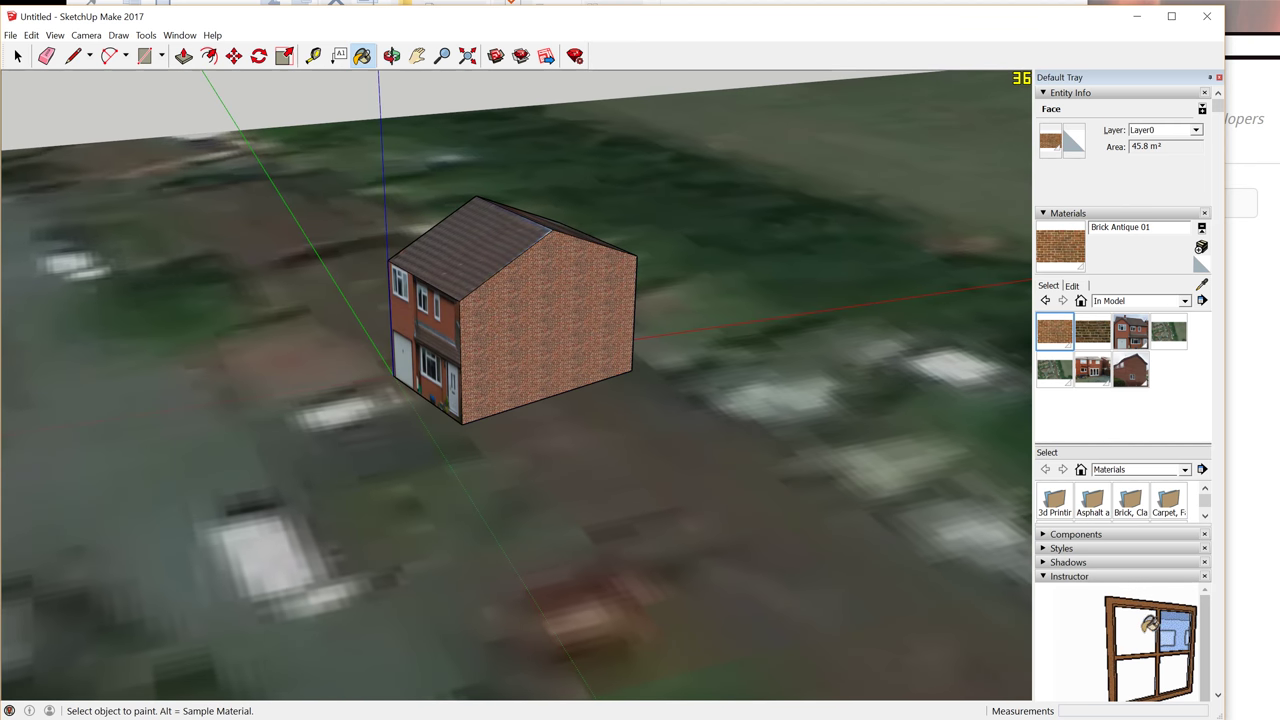
scroll(567, 281, up, 2)
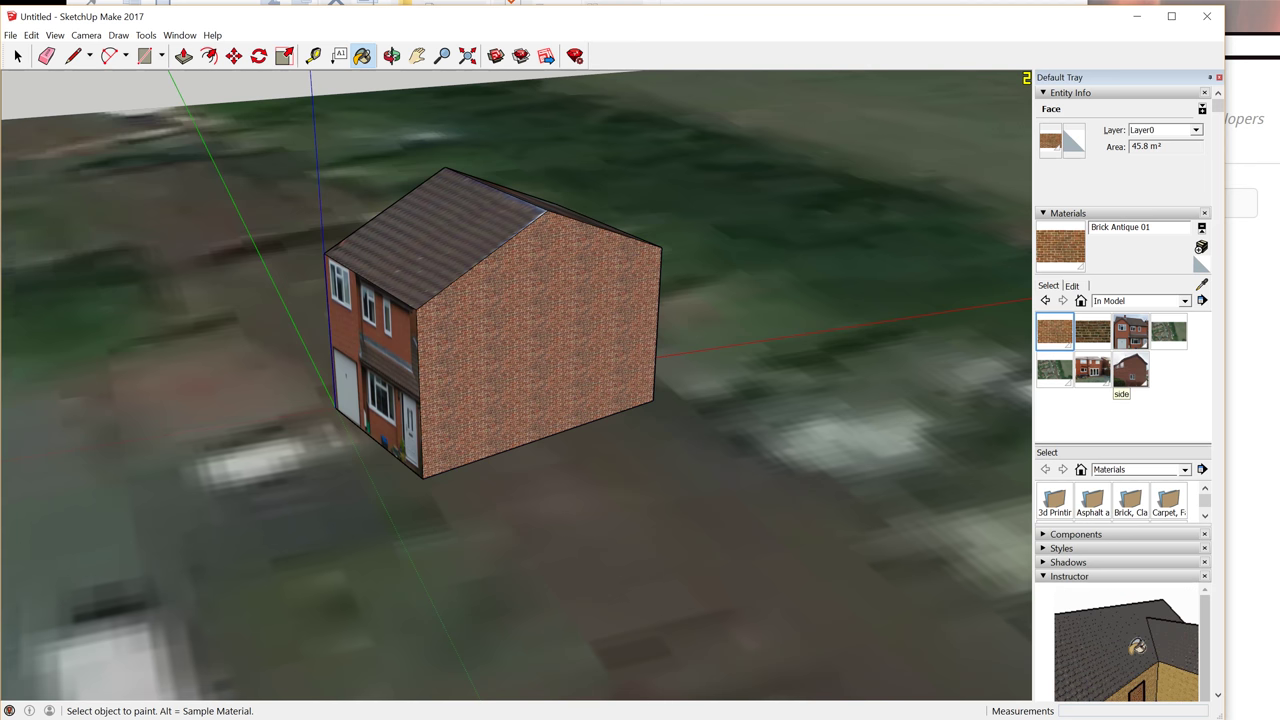
click(540, 345)
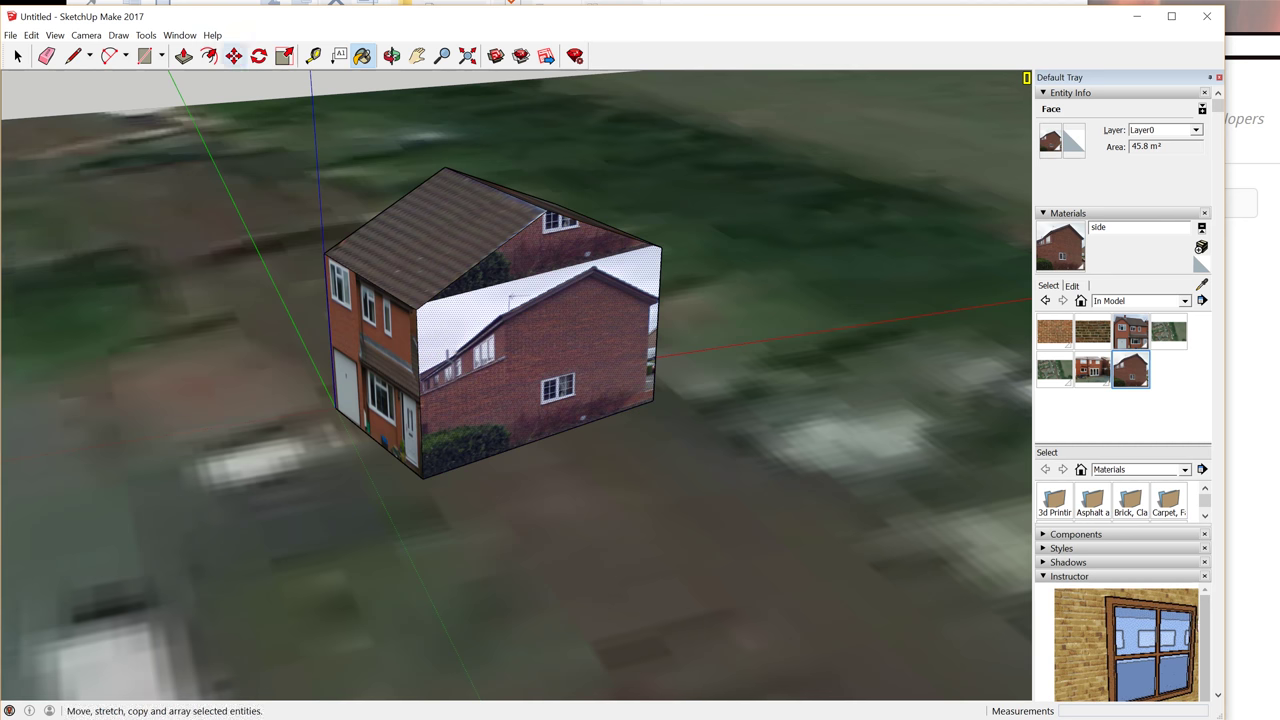
Start positioning the side photo on the brick side wall, shift it toward the front corner and scale it up to cover the wall
right_click(510, 309)
mouse_move(560, 493)
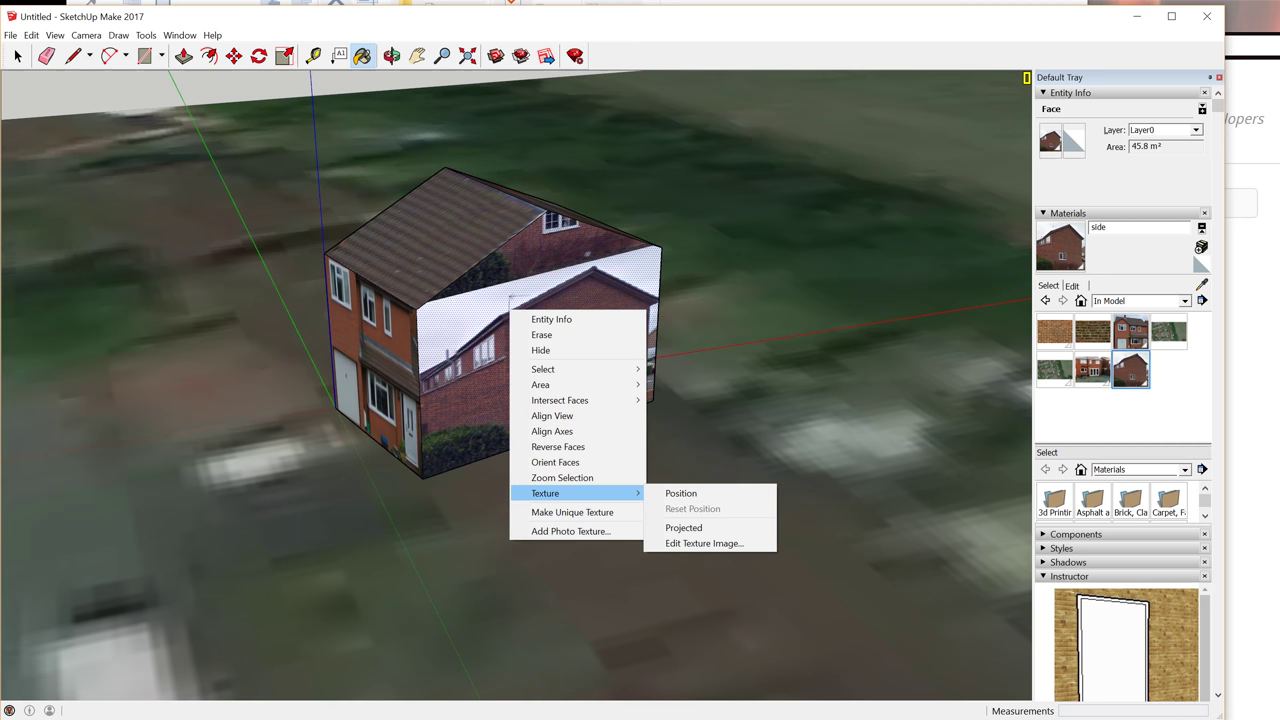
click(685, 493)
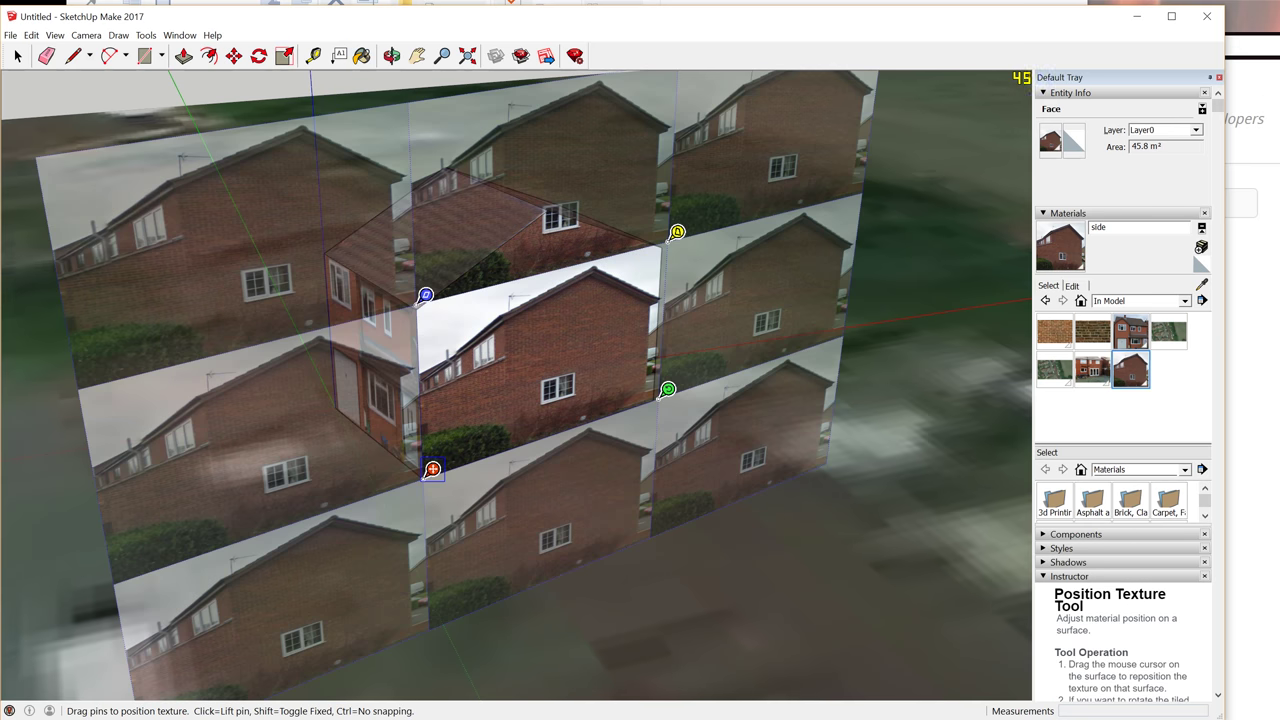
drag(432, 469, 344, 499)
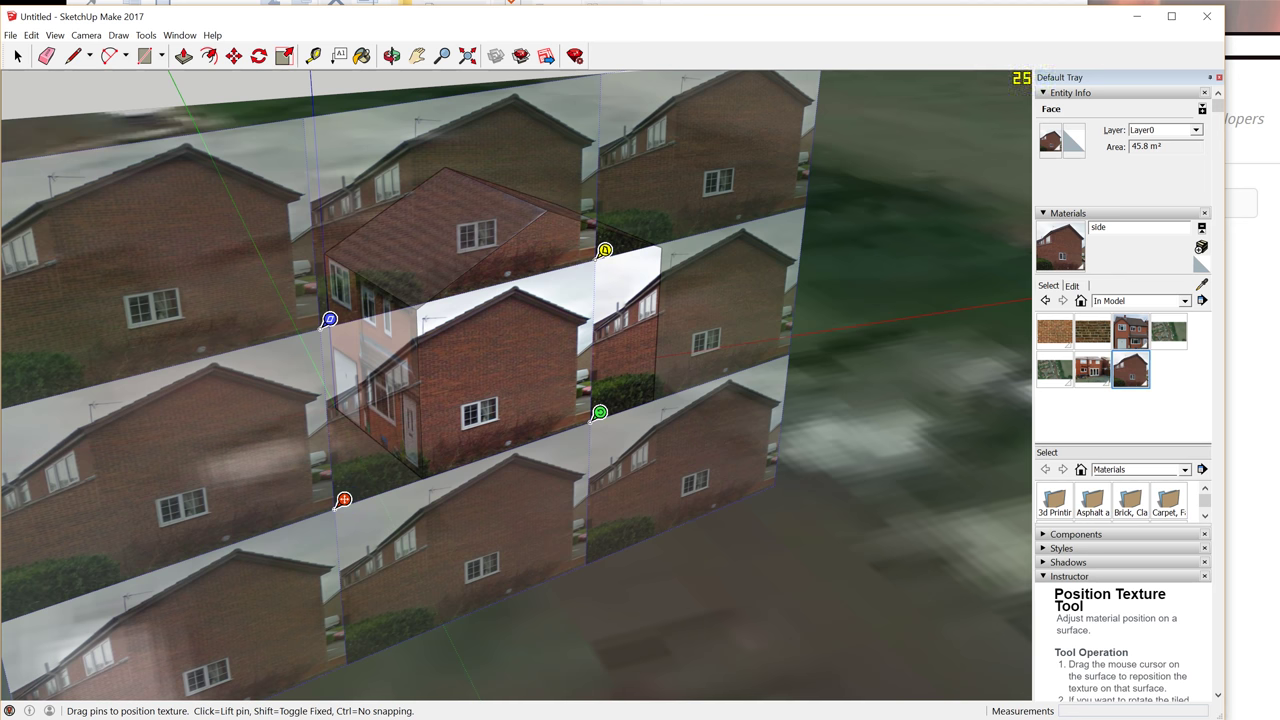
drag(599, 412, 724, 370)
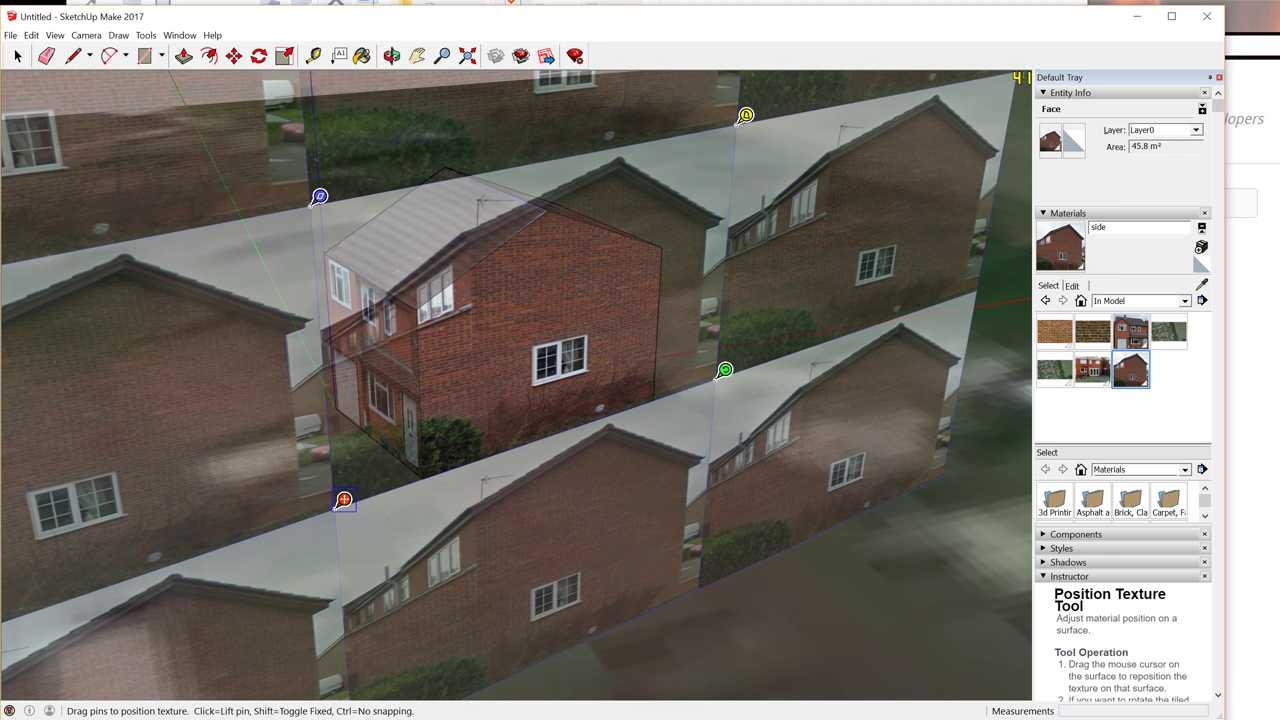
Shift the side photo down and shear it so its roofline follows the wall's upper edge, and finish positioning
drag(344, 500, 286, 534)
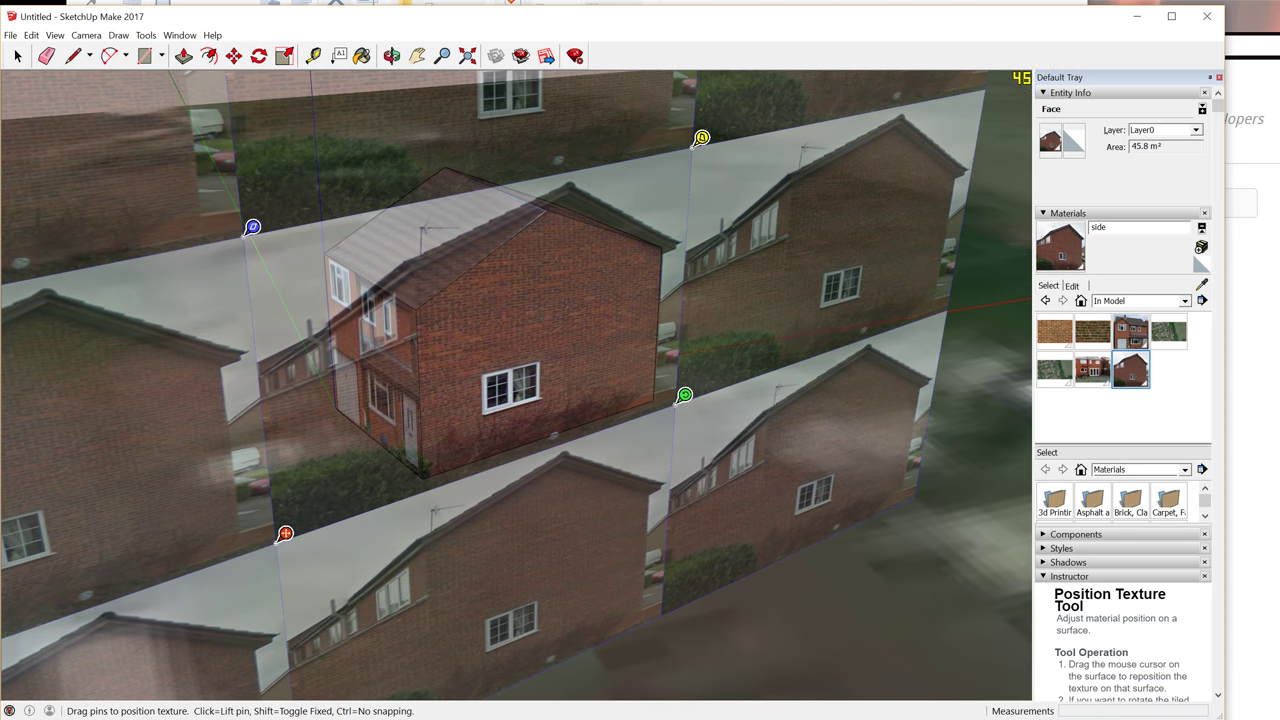
drag(253, 227, 257, 269)
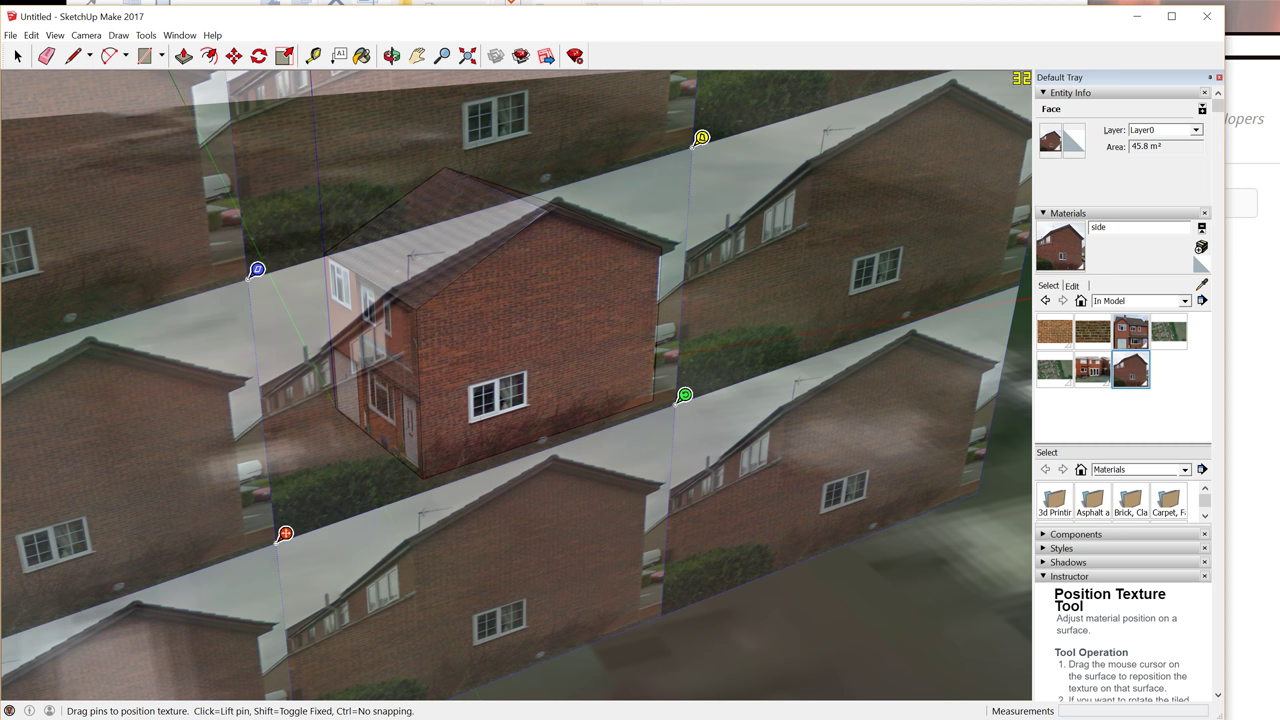
scroll(812, 302, down, 3)
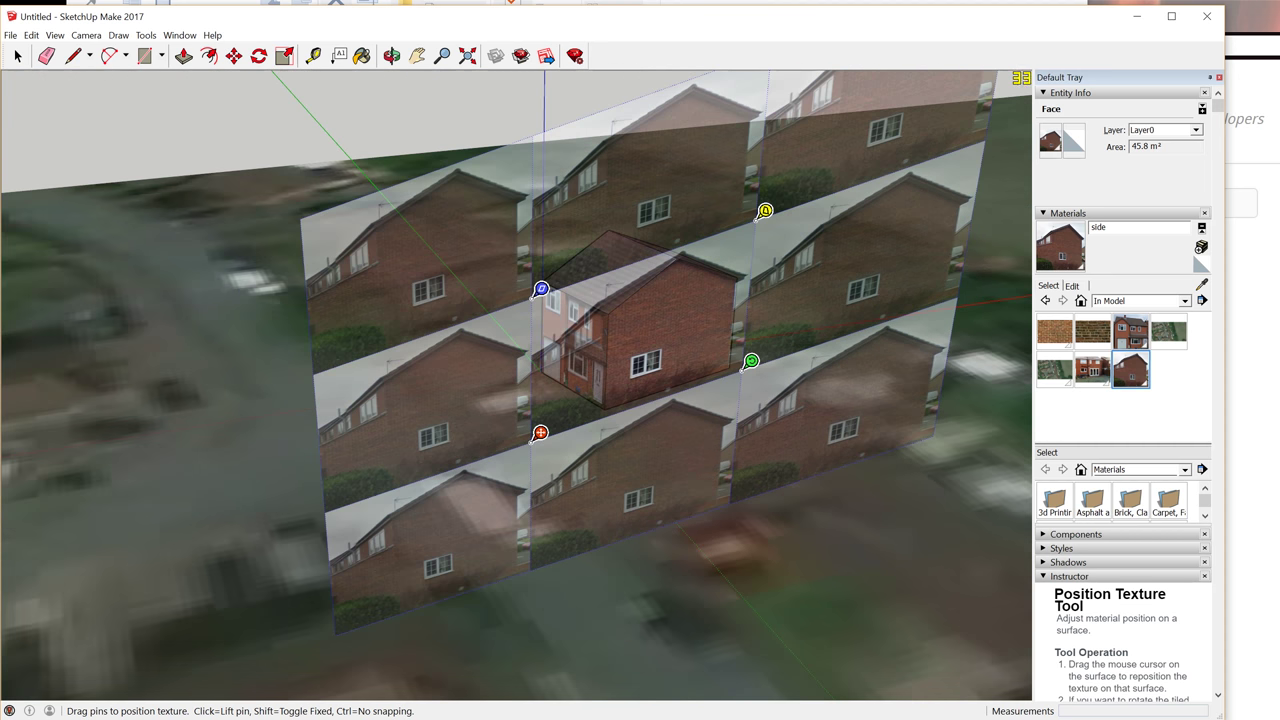
key(Return)
Examine the photo textures on the house's rear, both side walls and front
middle_drag(780, 330, 480, 365)
middle_drag(680, 380, 630, 410)
middle_drag(650, 290, 630, 288)
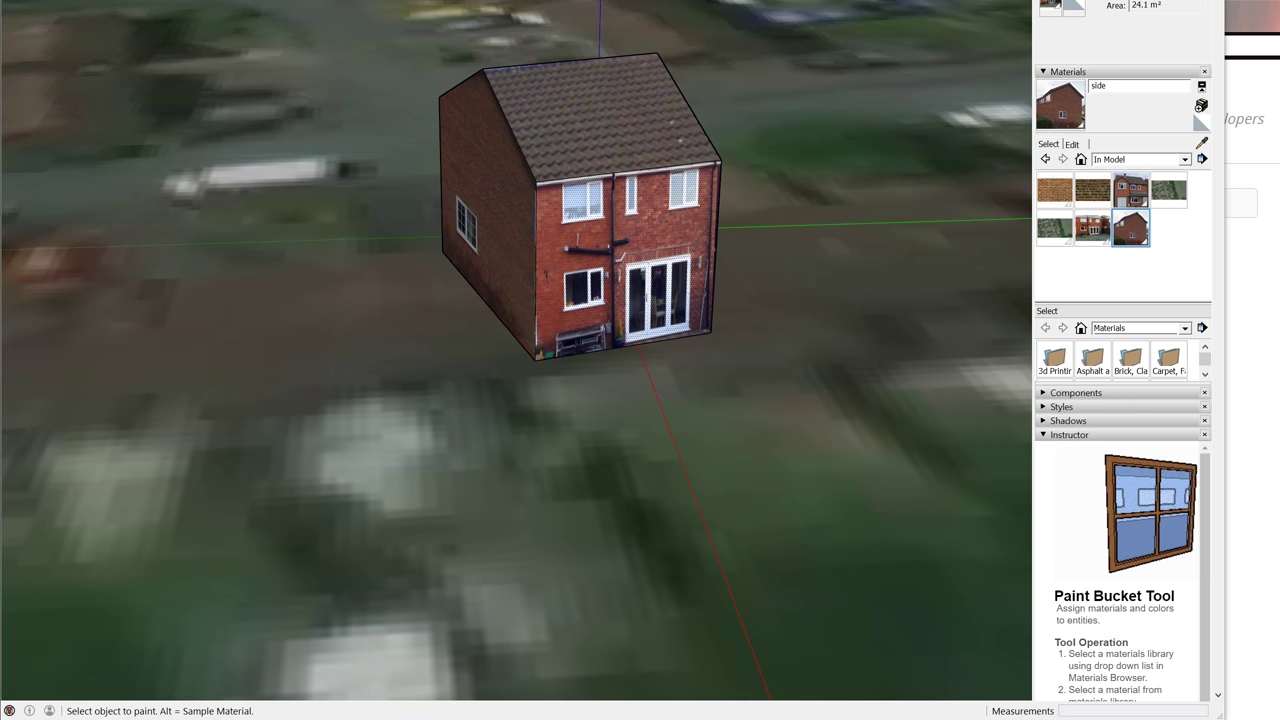
middle_drag(480, 320, 660, 315)
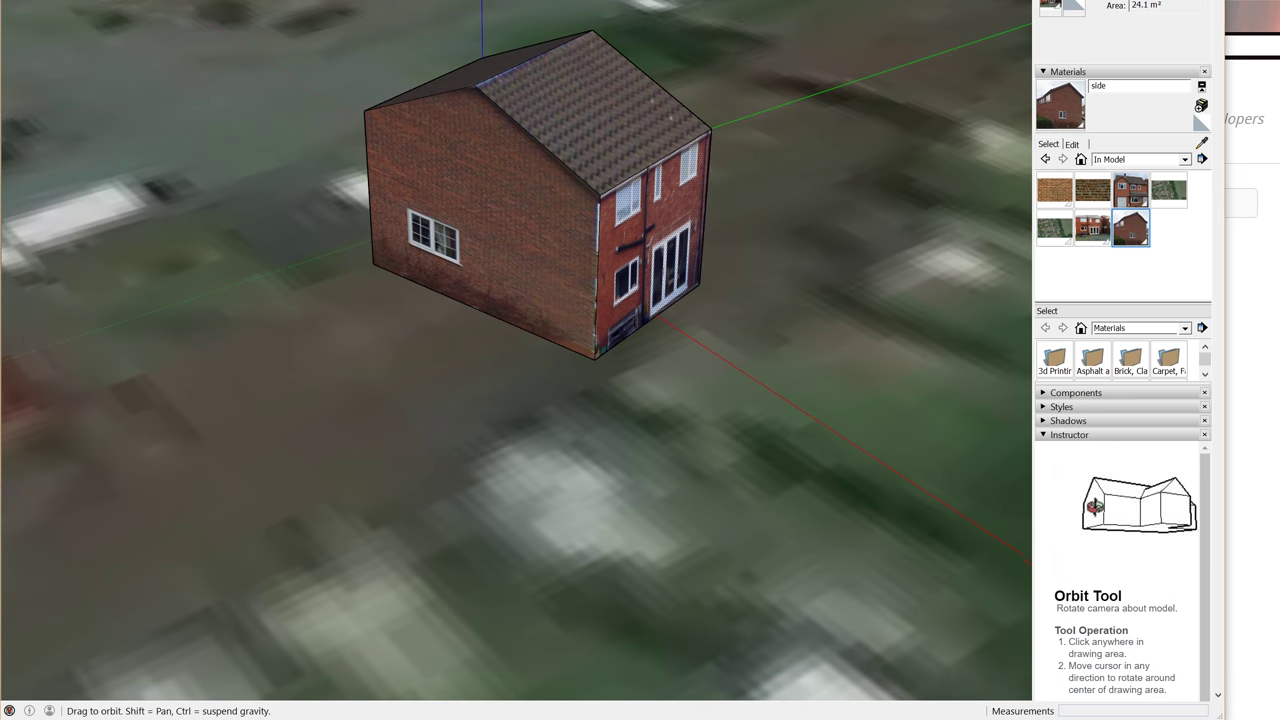
mouse_move(480, 320)
middle_down()
mouse_move(630, 335)
mouse_move(480, 325)
middle_up()
middle_drag(600, 330, 480, 335)
middle_drag(560, 330, 510, 340)
middle_drag(600, 335, 510, 335)
middle_drag(640, 335, 330, 330)
middle_drag(600, 335, 440, 325)
middle_drag(600, 370, 475, 300)
mouse_move(600, 310)
middle_down()
mouse_move(480, 355)
mouse_move(550, 340)
mouse_move(610, 280)
middle_up()
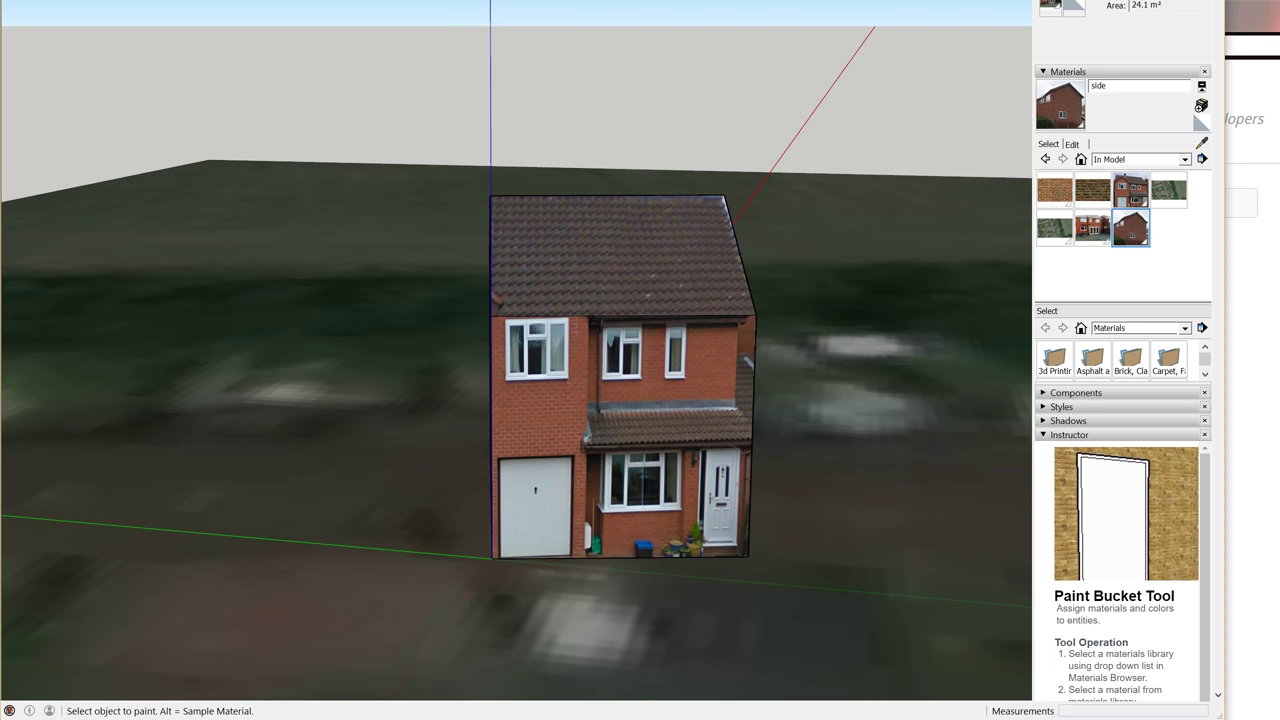
middle_drag(610, 310, 566, 292)
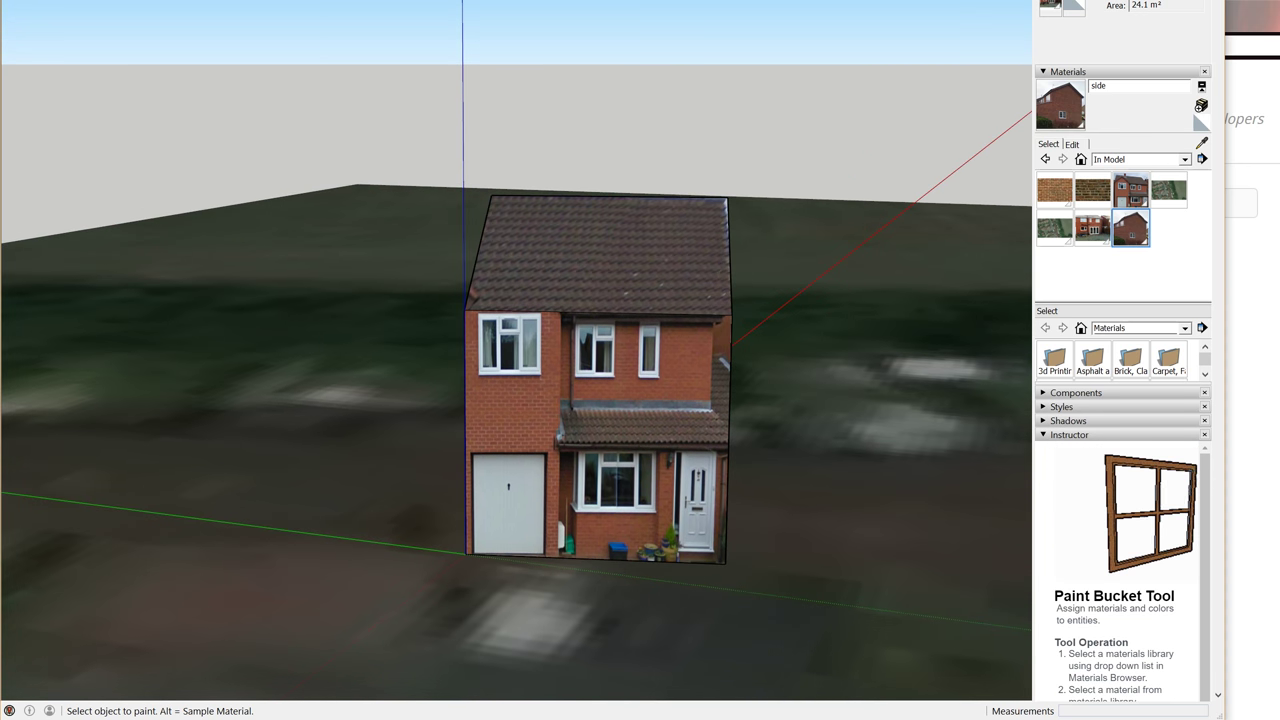
Review the textured house within the surrounding aerial imagery, from a distant overview and close up from several sides
middle_drag(688, 400, 722, 438)
scroll(655, 405, down, 1)
scroll(650, 406, down, 2)
scroll(700, 438, down, 2)
scroll(658, 466, down, 8)
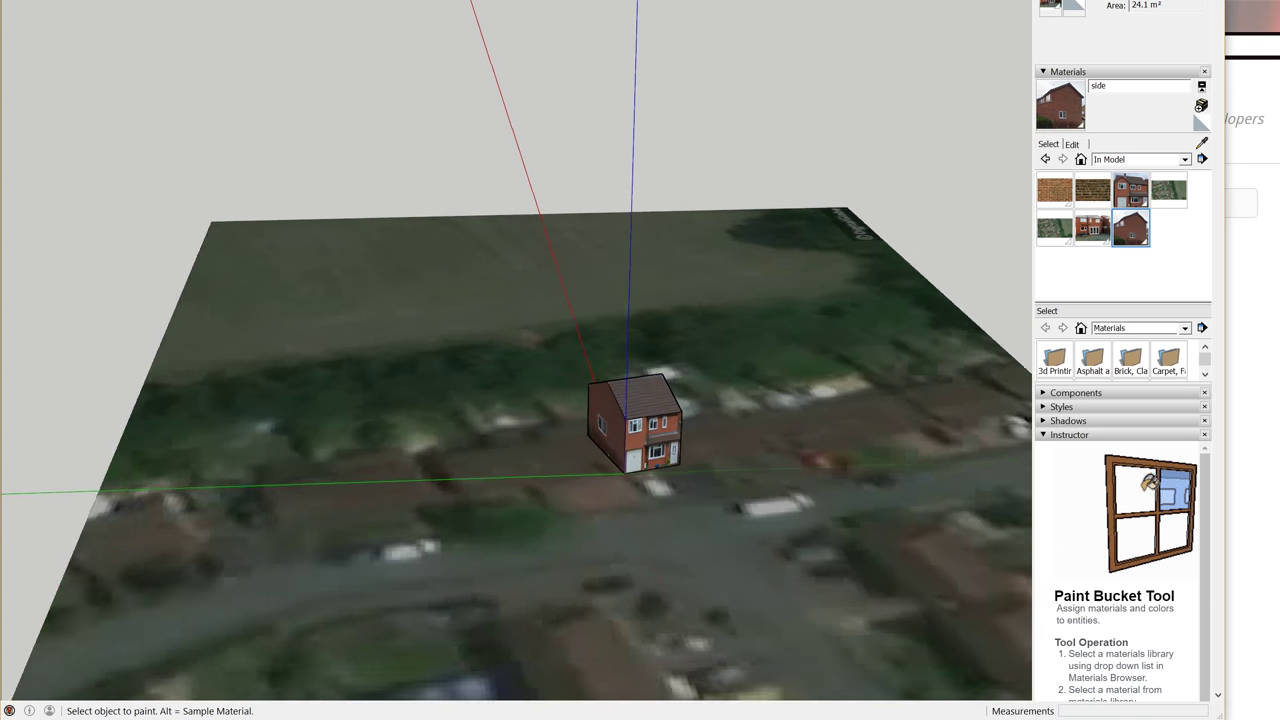
middle_drag(658, 466, 656, 540)
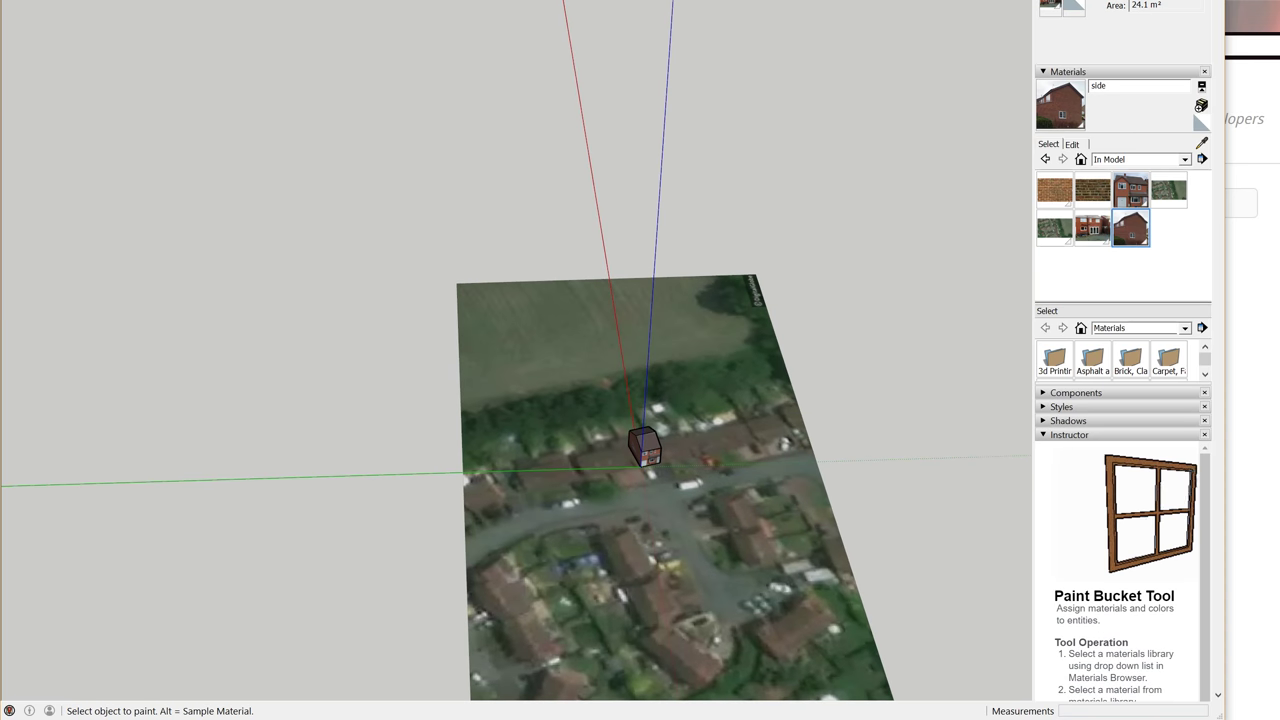
mouse_move(645, 440)
middle_down()
mouse_move(600, 475)
mouse_move(642, 462)
mouse_move(666, 431)
mouse_move(656, 438)
mouse_move(676, 380)
mouse_move(655, 378)
middle_up()
scroll(540, 545, up, 2)
scroll(650, 440, up, 1)
scroll(655, 437, up, 6)
scroll(648, 379, up, 3)
mouse_move(652, 488)
middle_down()
mouse_move(652, 466)
mouse_move(588, 472)
middle_up()
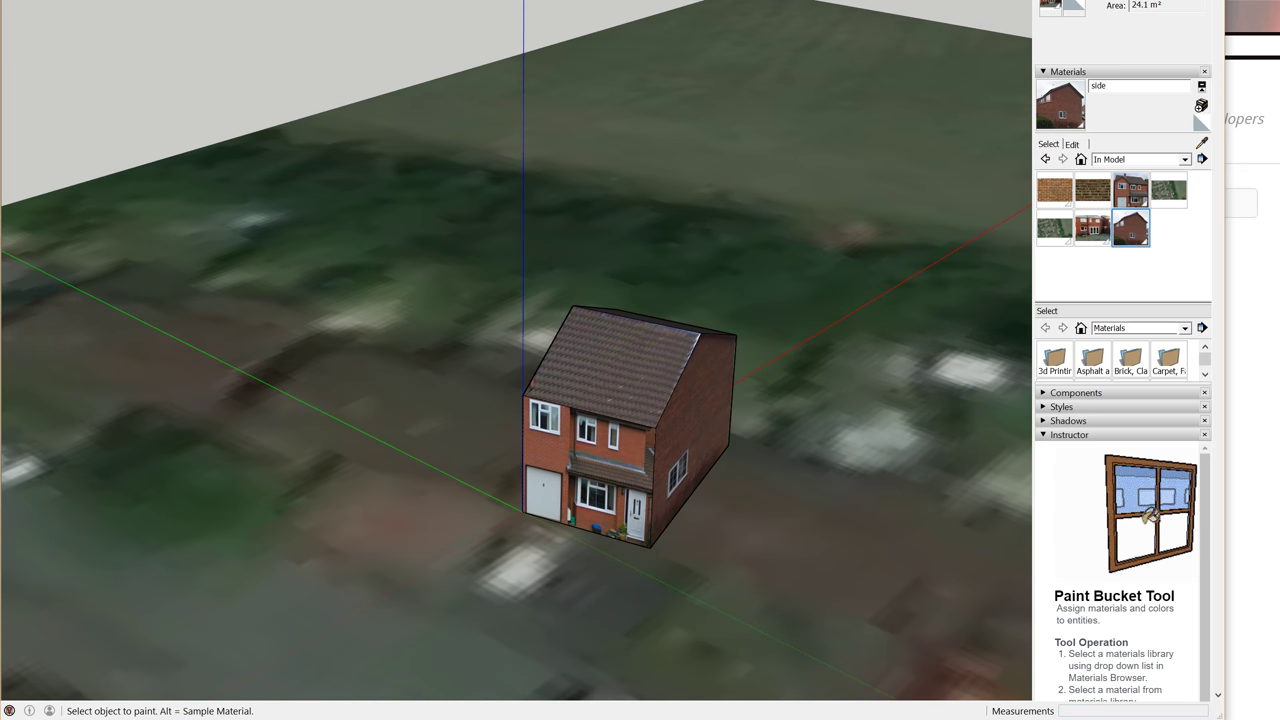
middle_drag(588, 472, 685, 467)
middle_drag(600, 455, 702, 490)
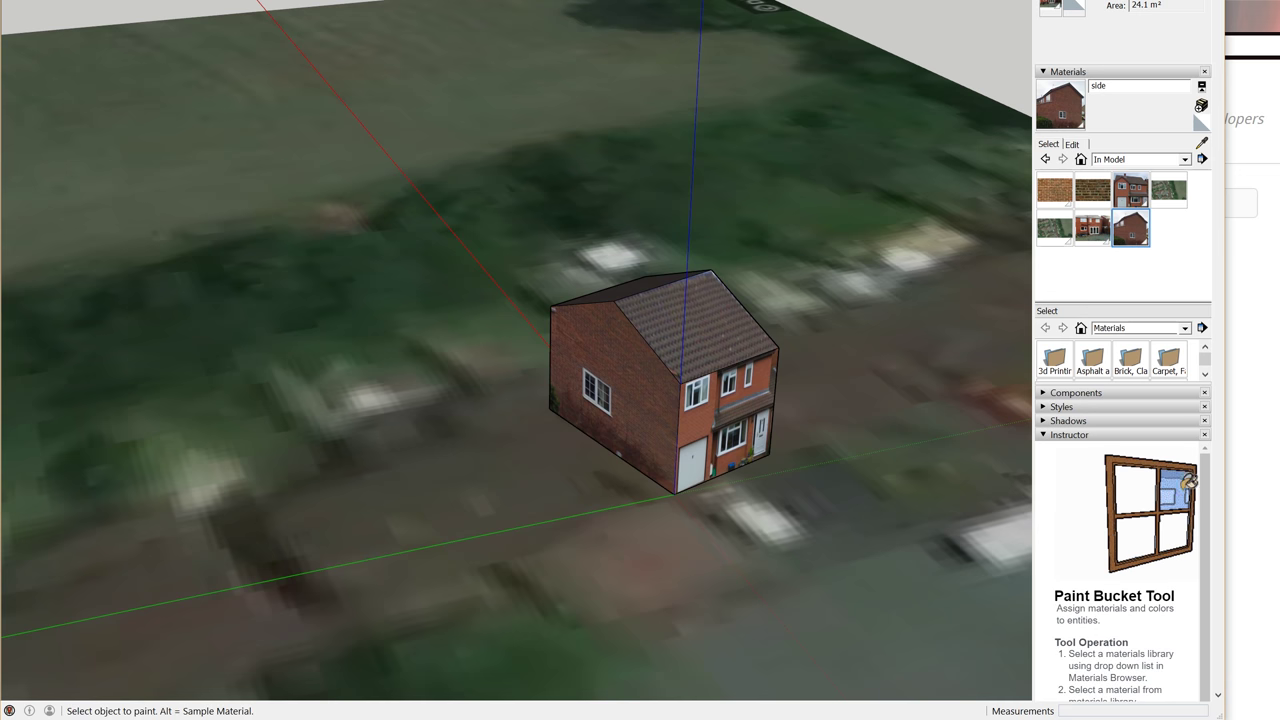
mouse_move(640, 470)
middle_down()
mouse_move(672, 425)
mouse_move(570, 468)
mouse_move(465, 466)
mouse_move(560, 460)
mouse_move(490, 445)
mouse_move(478, 470)
middle_up()
mouse_move(615, 368)
middle_down()
mouse_move(558, 360)
mouse_move(690, 402)
mouse_move(729, 392)
mouse_move(570, 398)
mouse_move(623, 388)
middle_up()
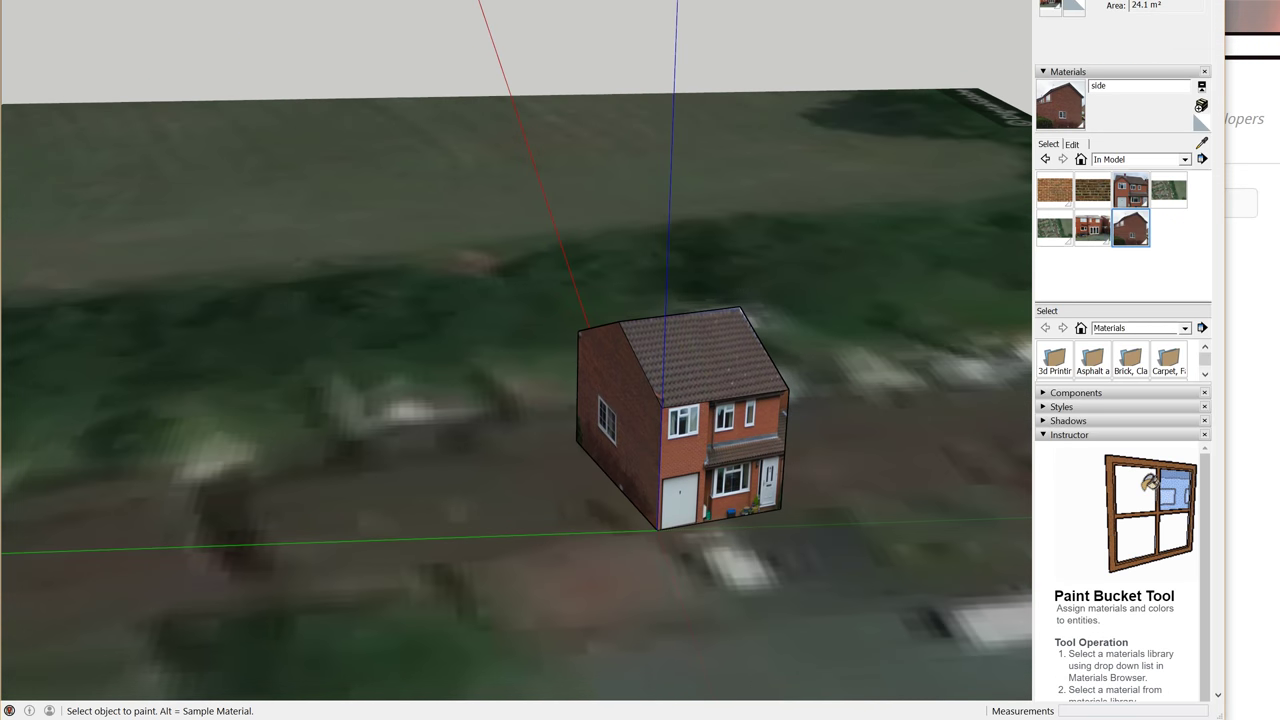
Start saving the model under a new name and browse to Desktop > P3d editing > alveley
drag(372, 0, 372, 16)
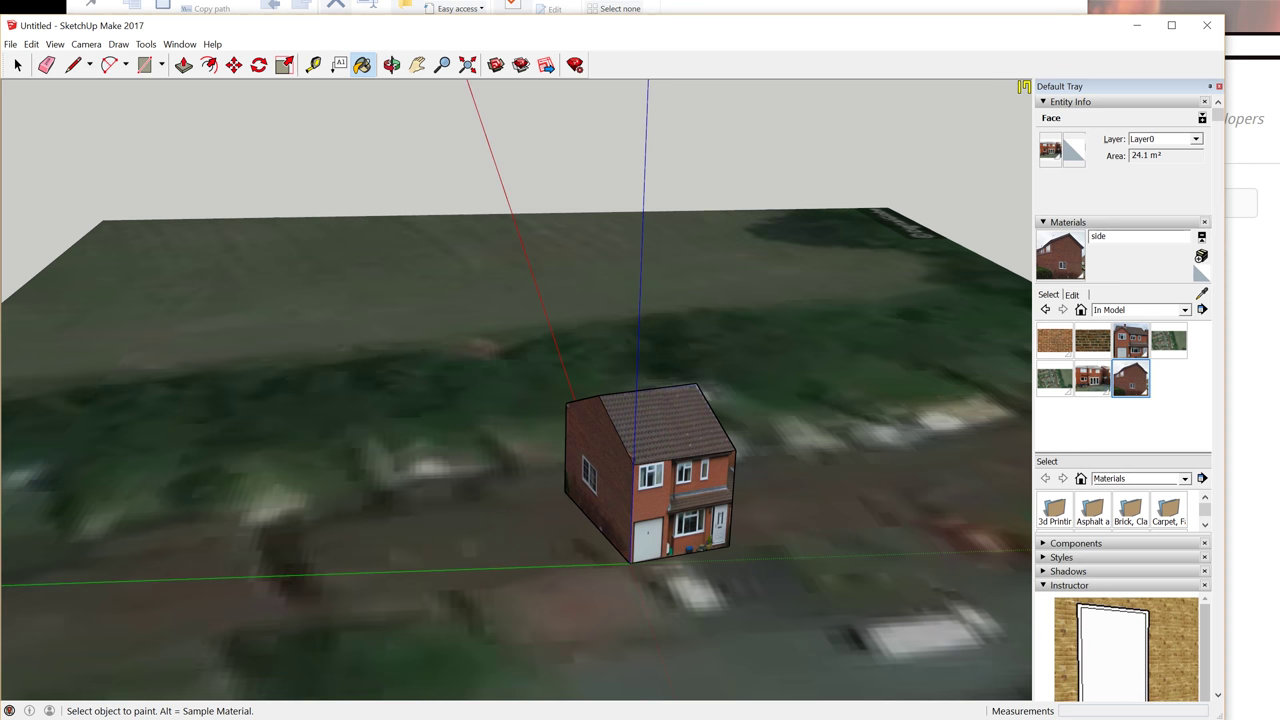
click(10, 44)
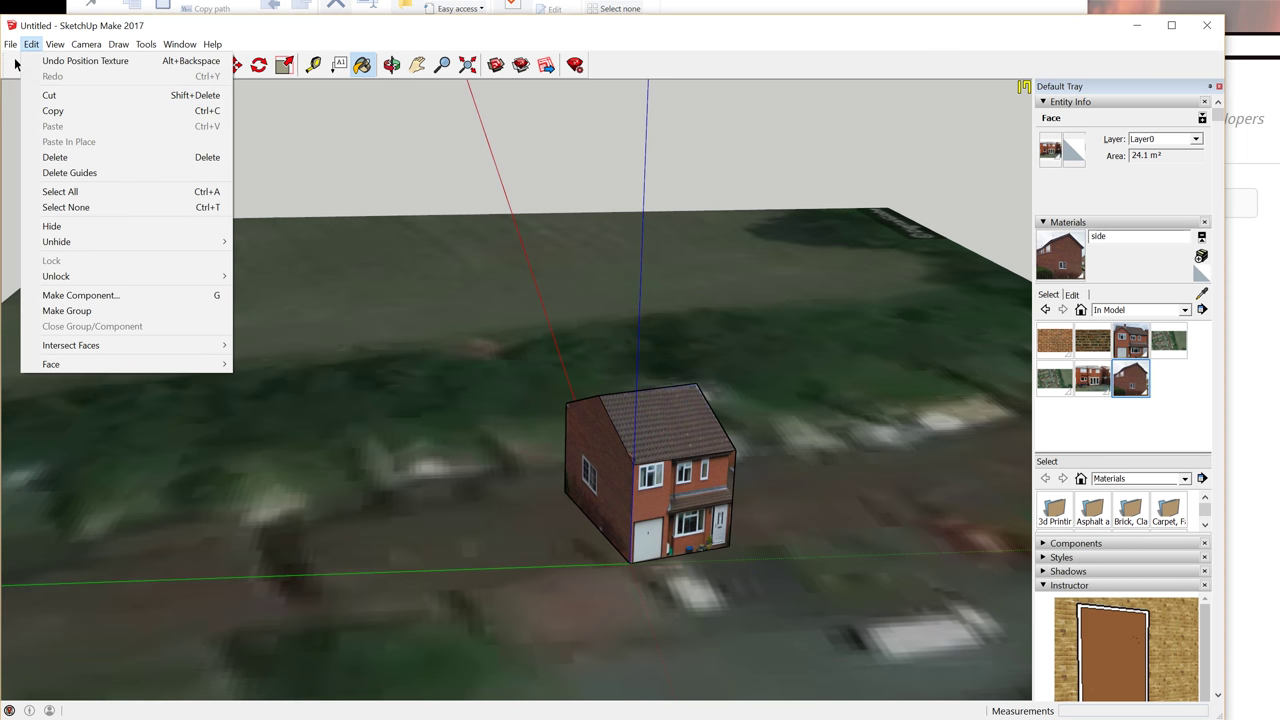
click(40, 110)
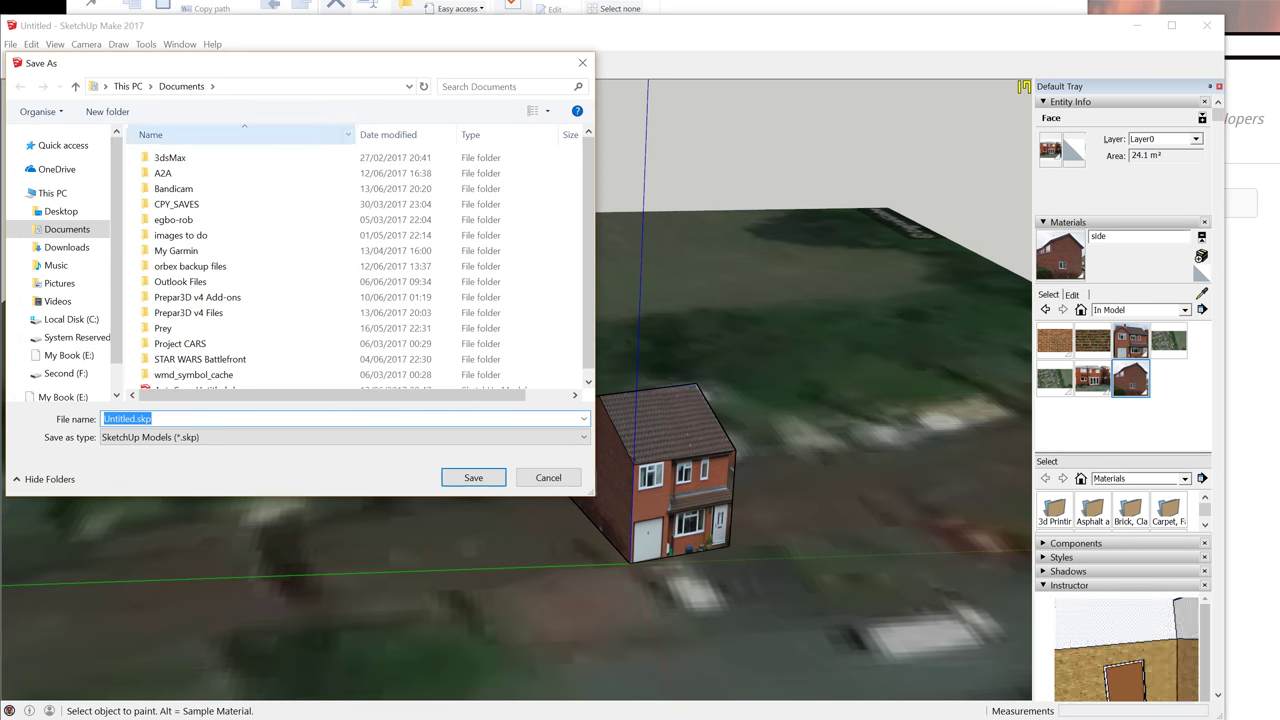
click(61, 211)
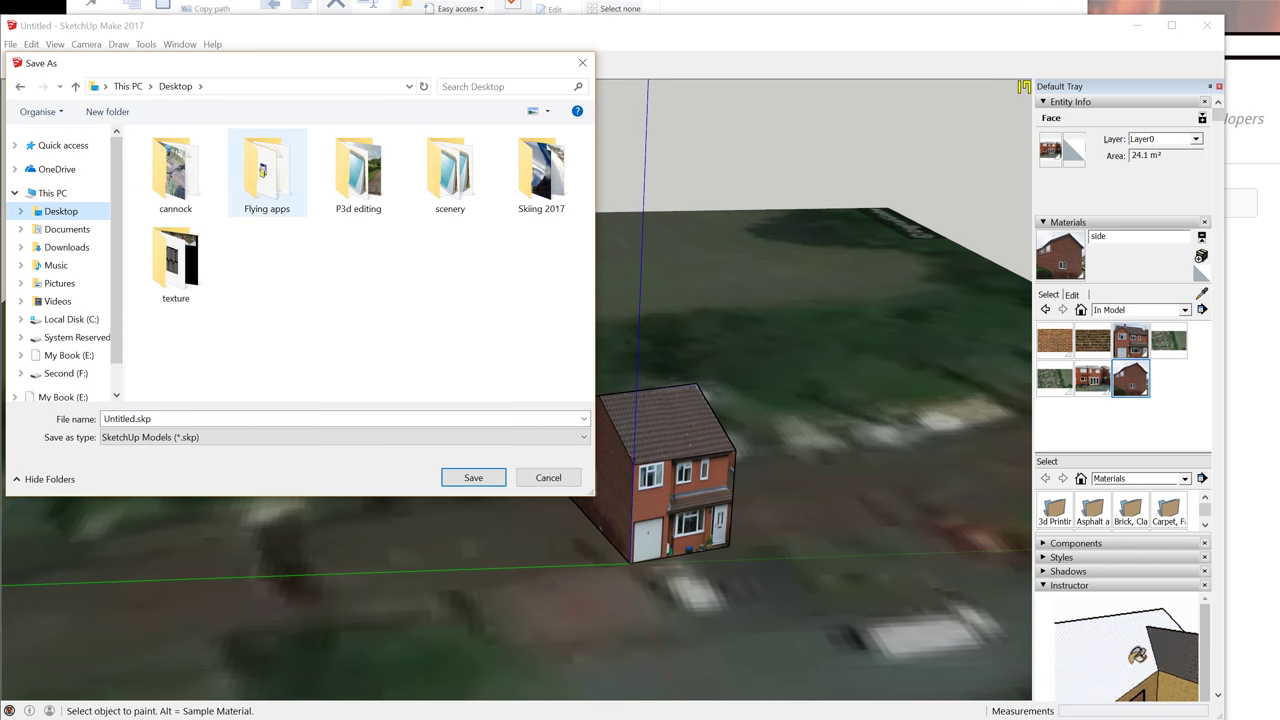
double_click(358, 170)
double_click(166, 131)
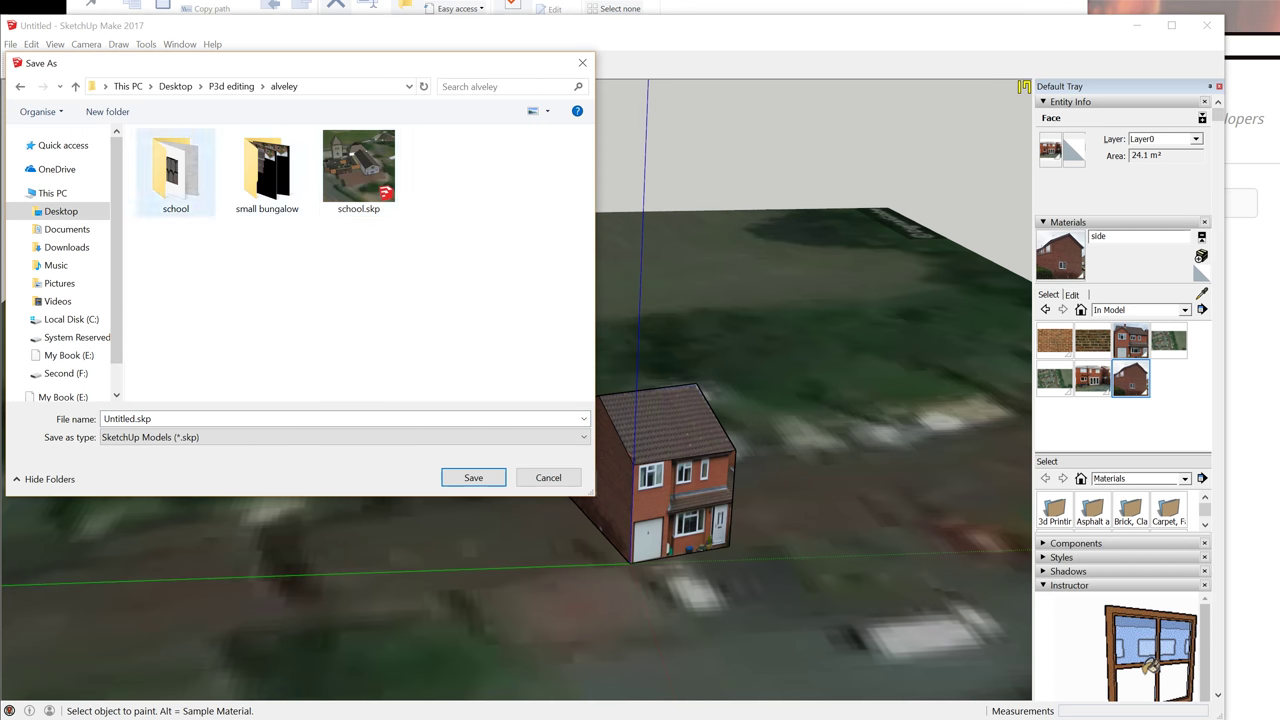
Create a folder named "small modern detached" inside alveley and open it as the save location
right_click(257, 287)
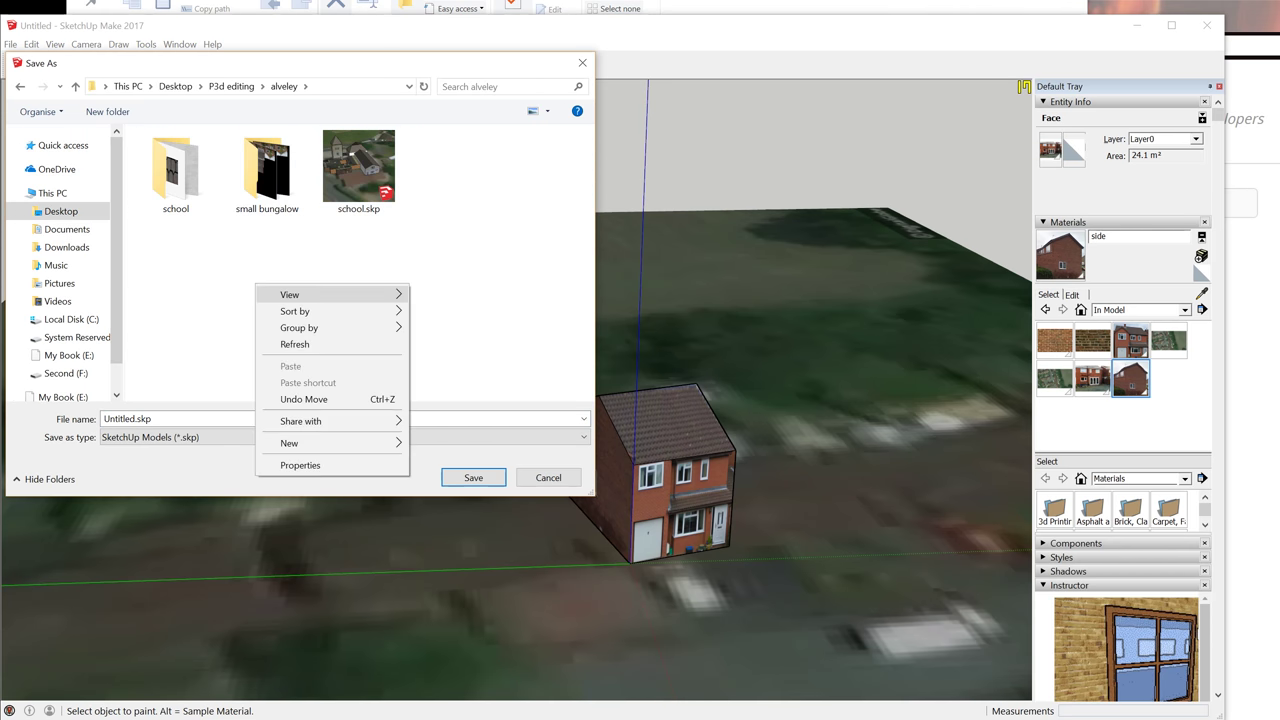
mouse_move(300, 443)
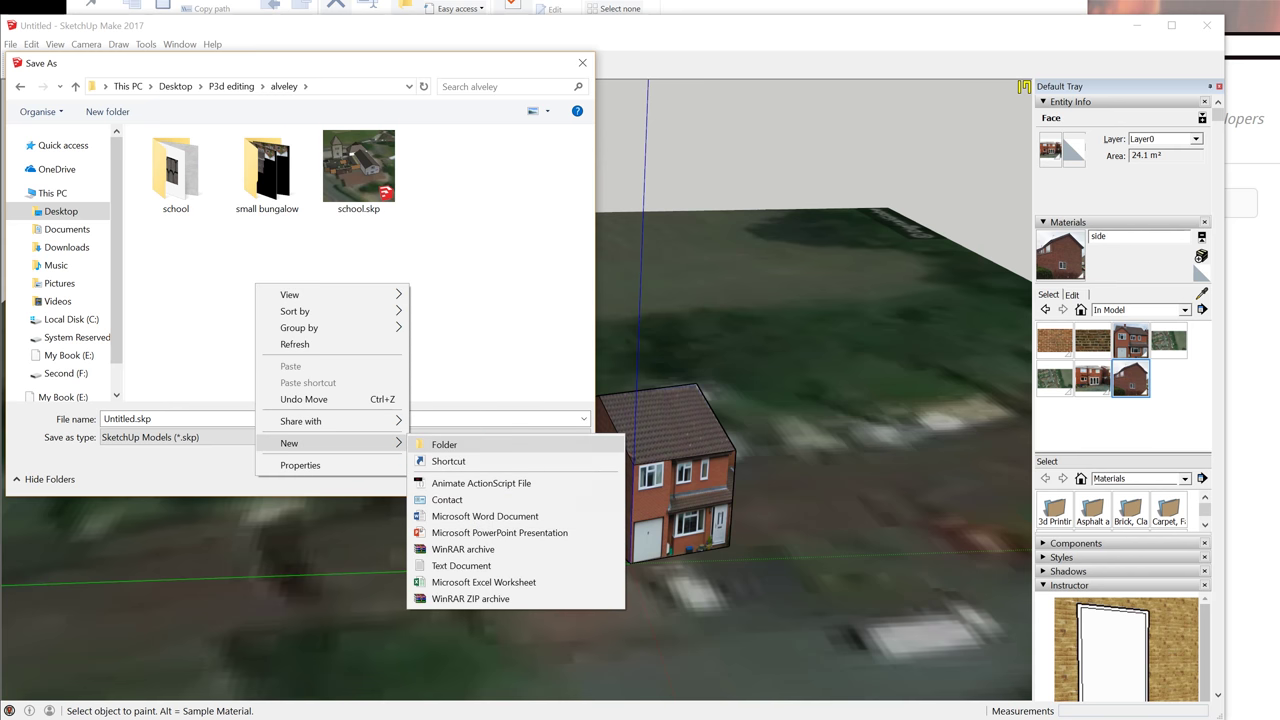
click(444, 444)
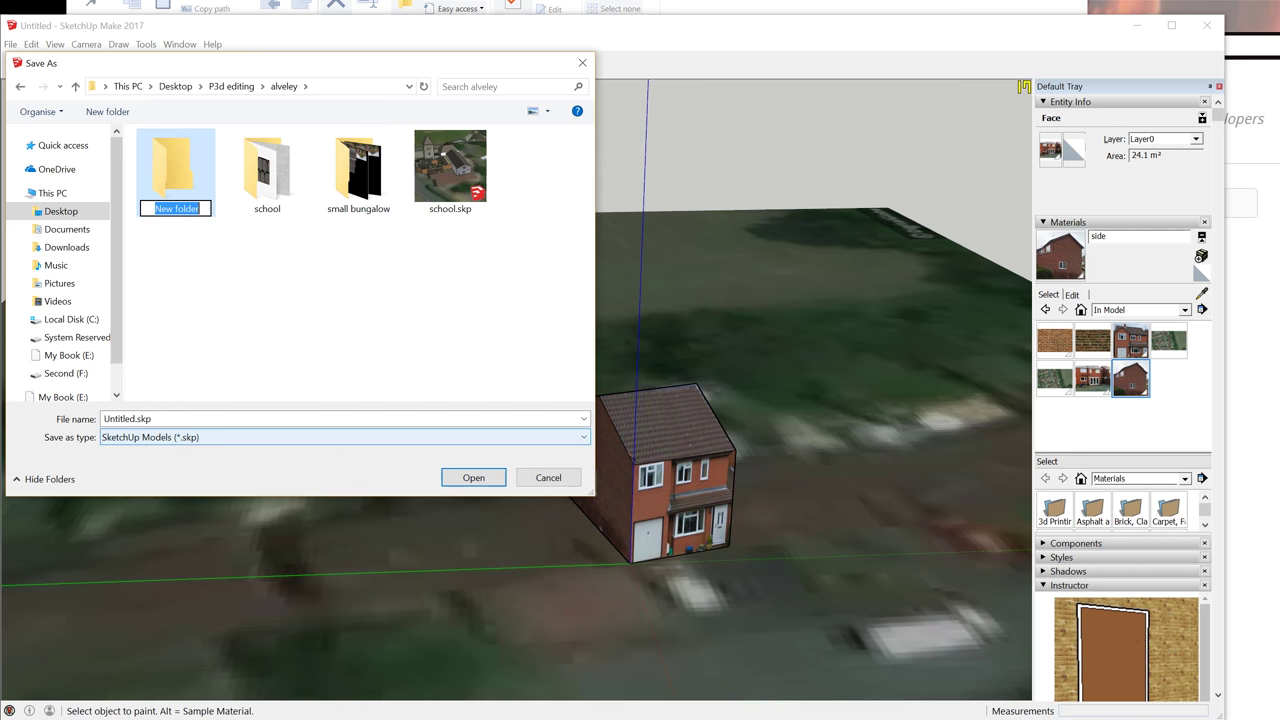
text(s)
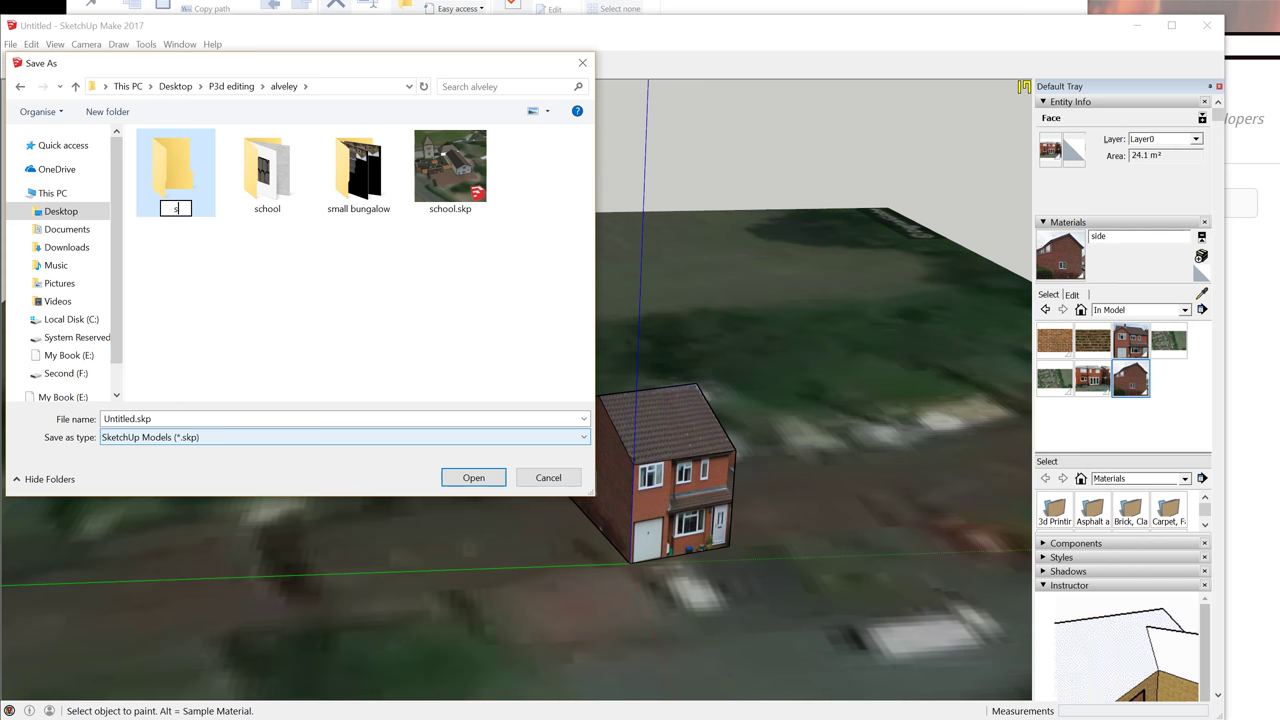
text(mall mod)
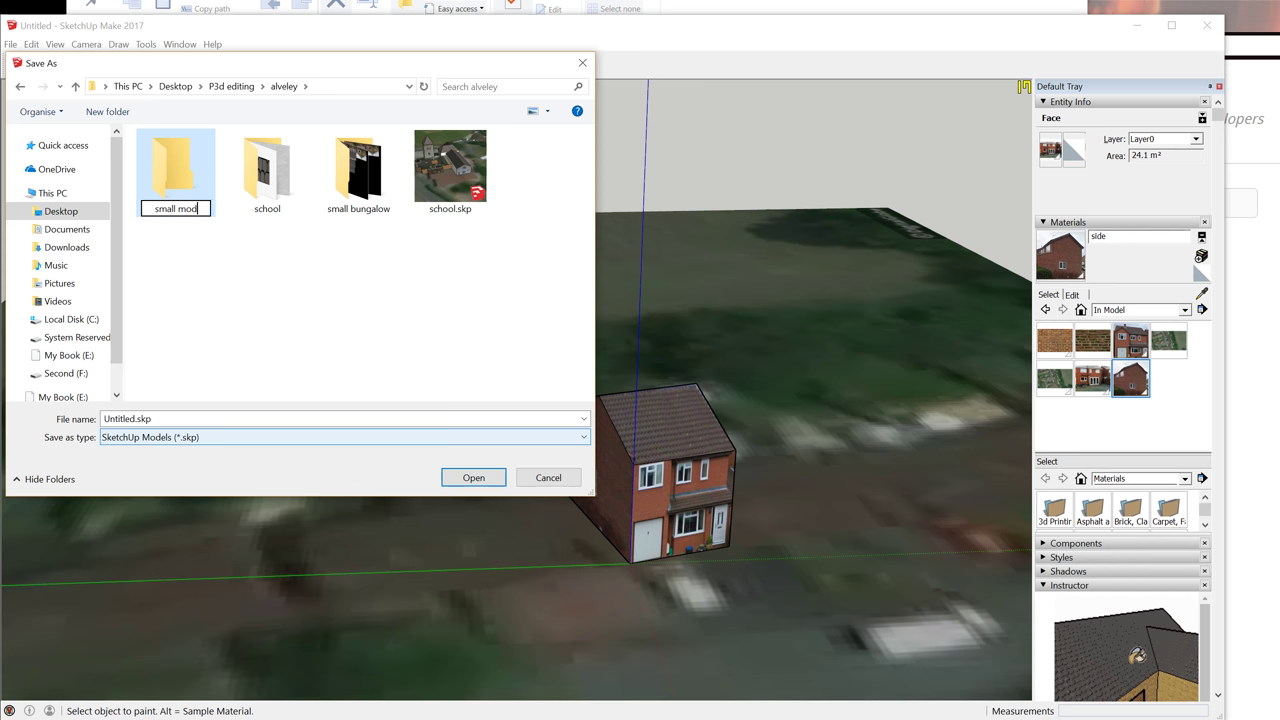
text(ern d)
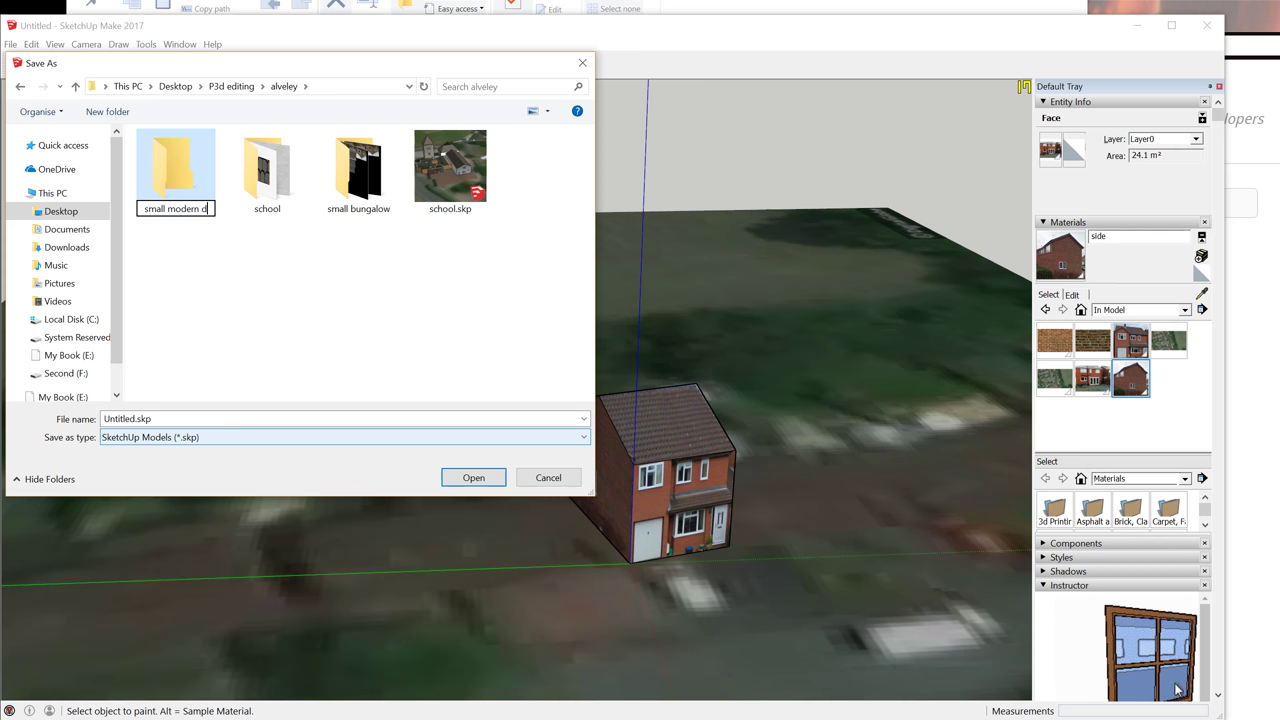
text(etached)
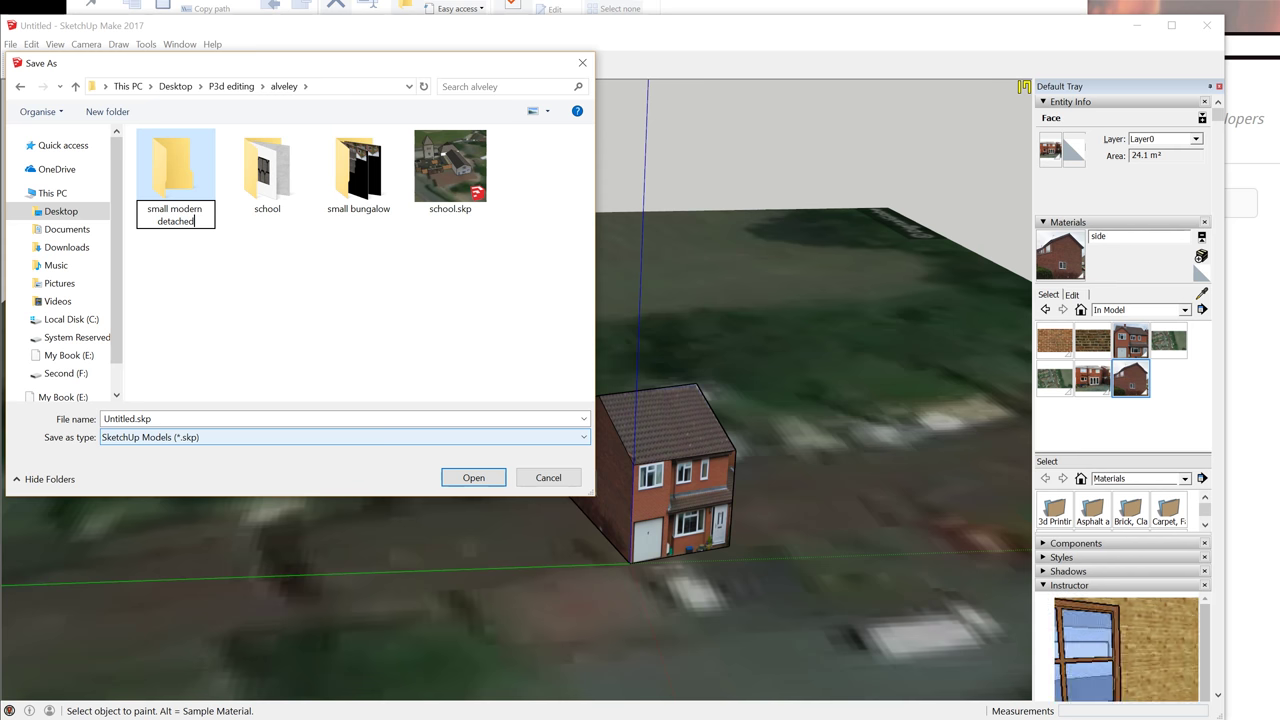
key(Return)
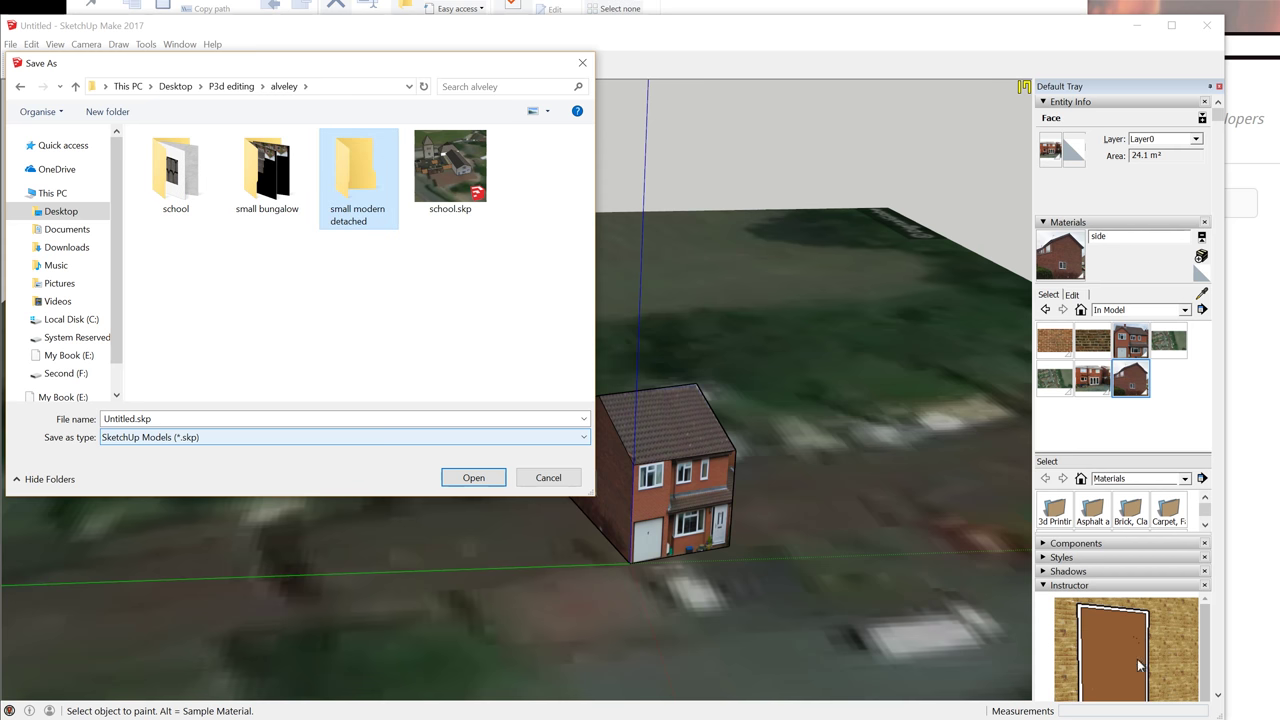
key(Return)
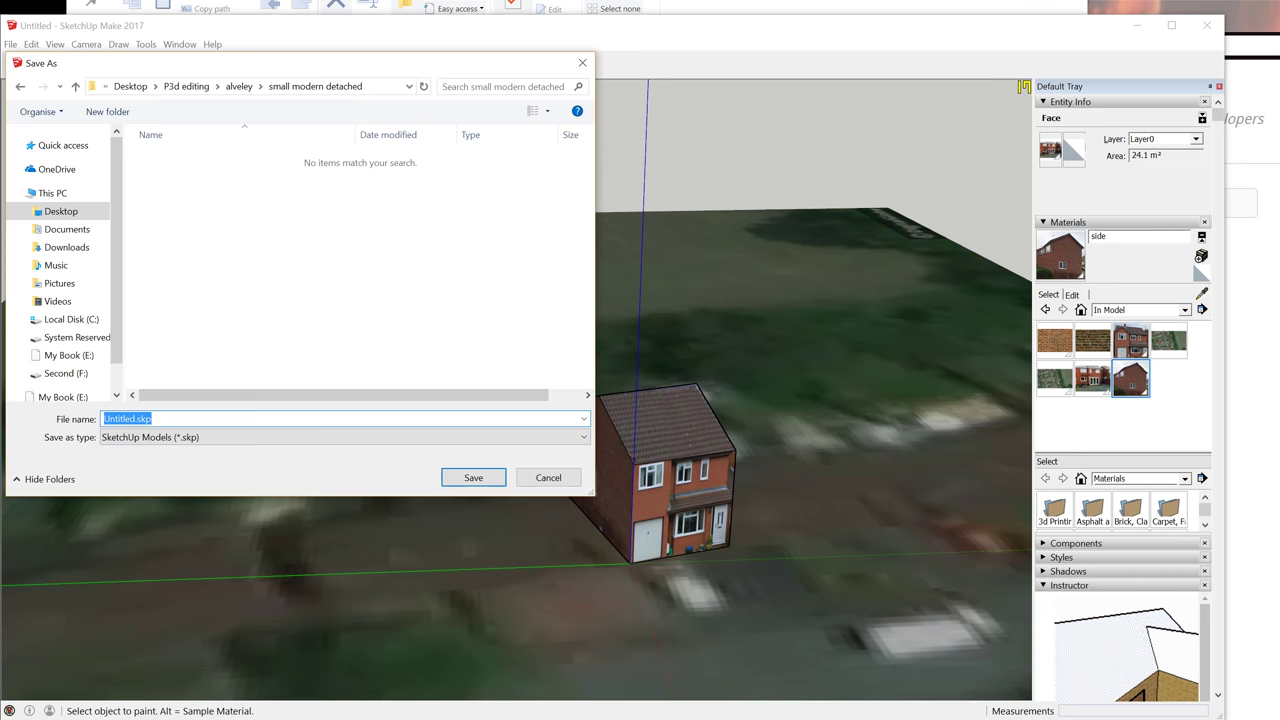
Save the model as "small modern detached" in the SketchUp Models (*.skp) format
text(small)
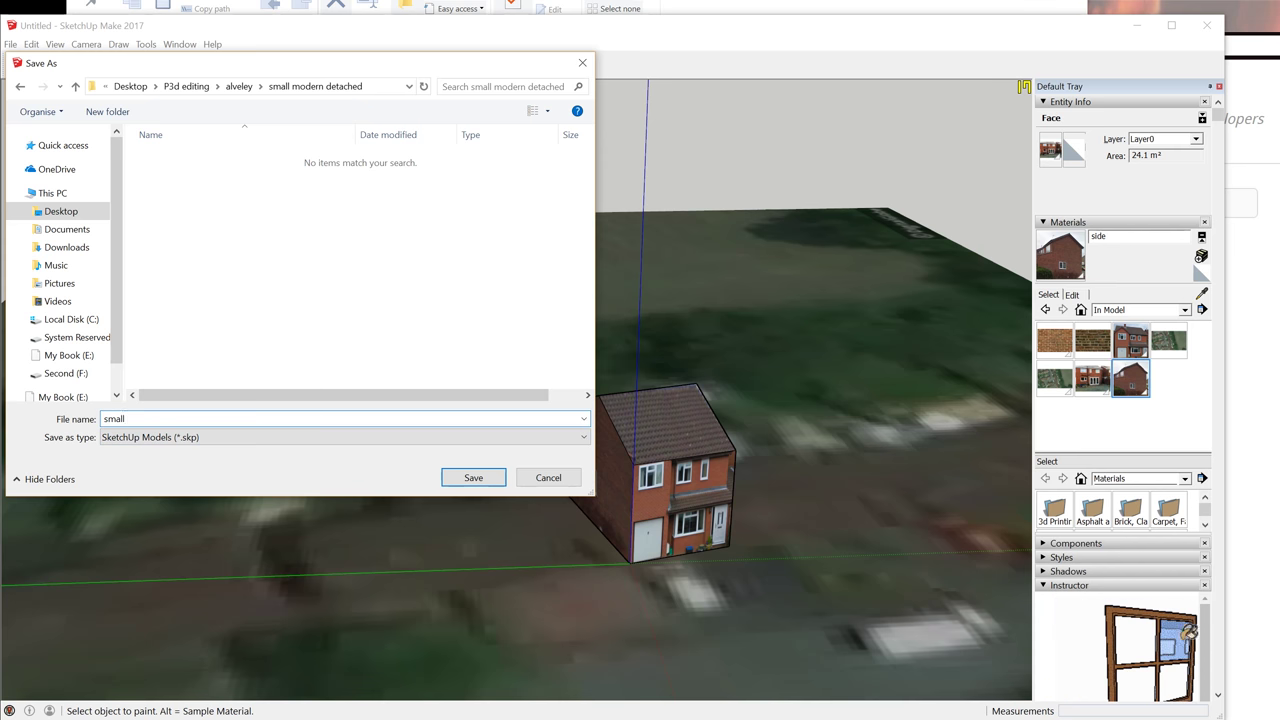
text( mode)
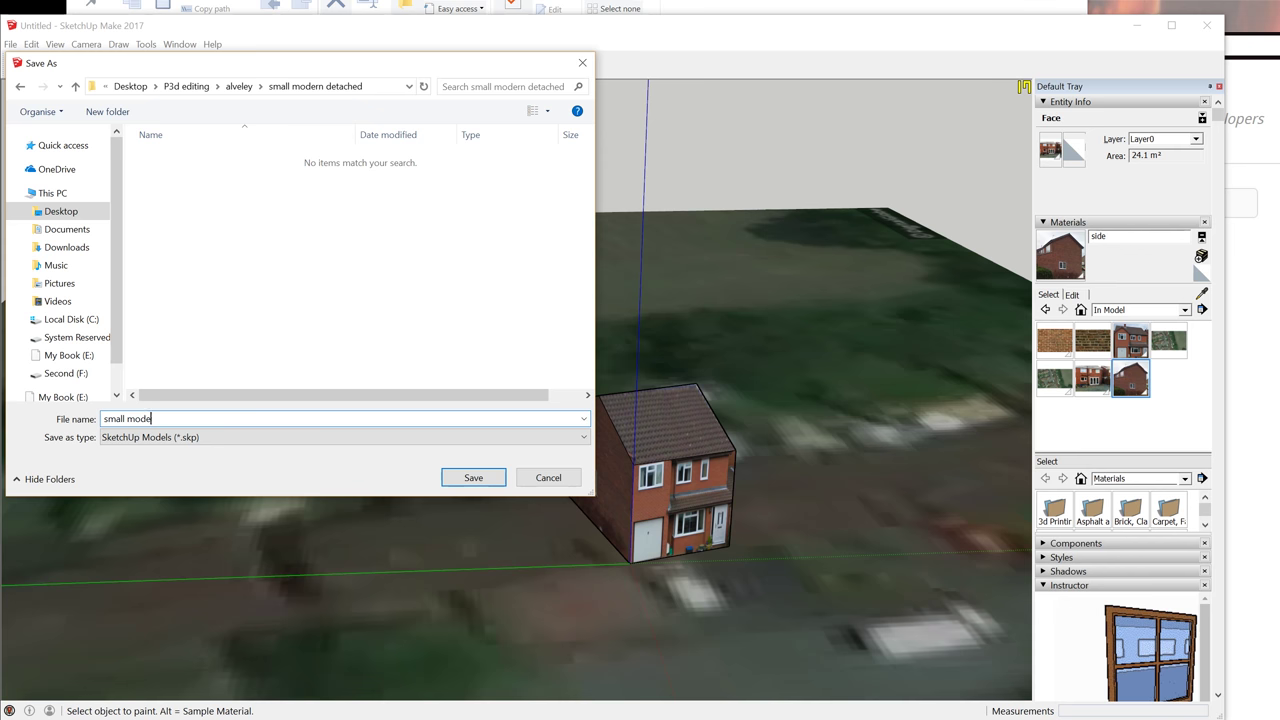
text(rn detached)
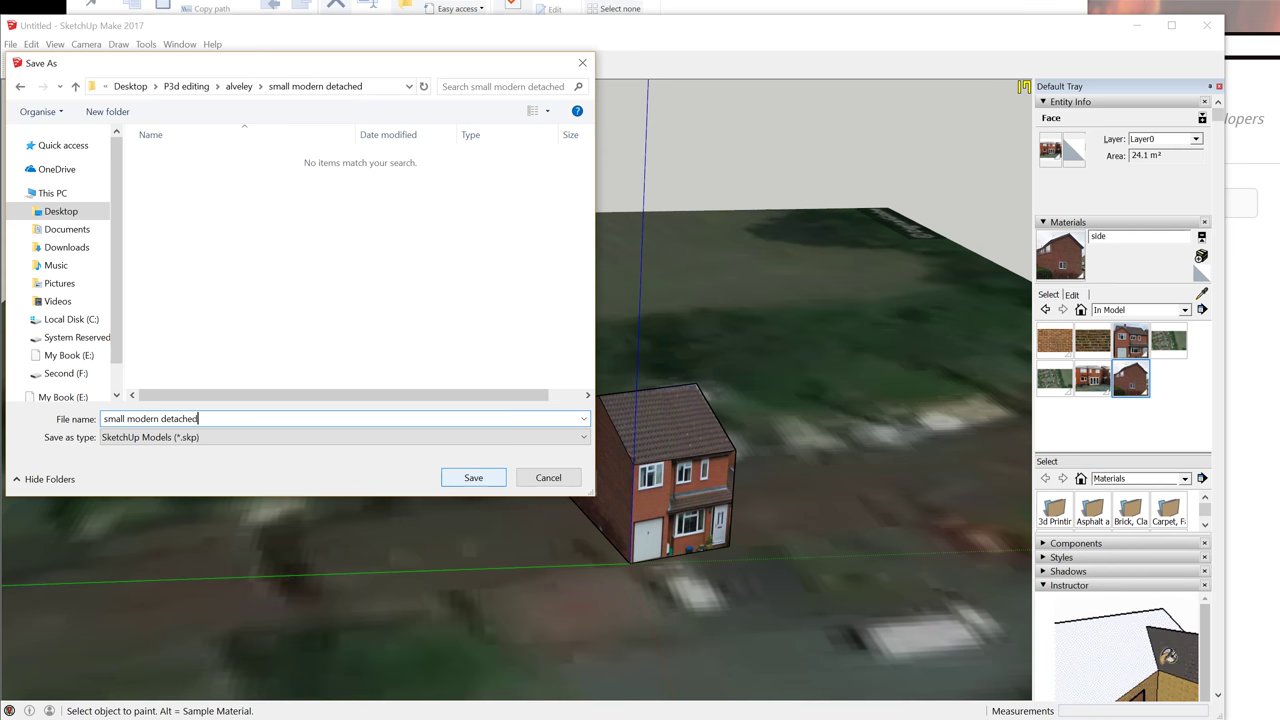
key(Return)
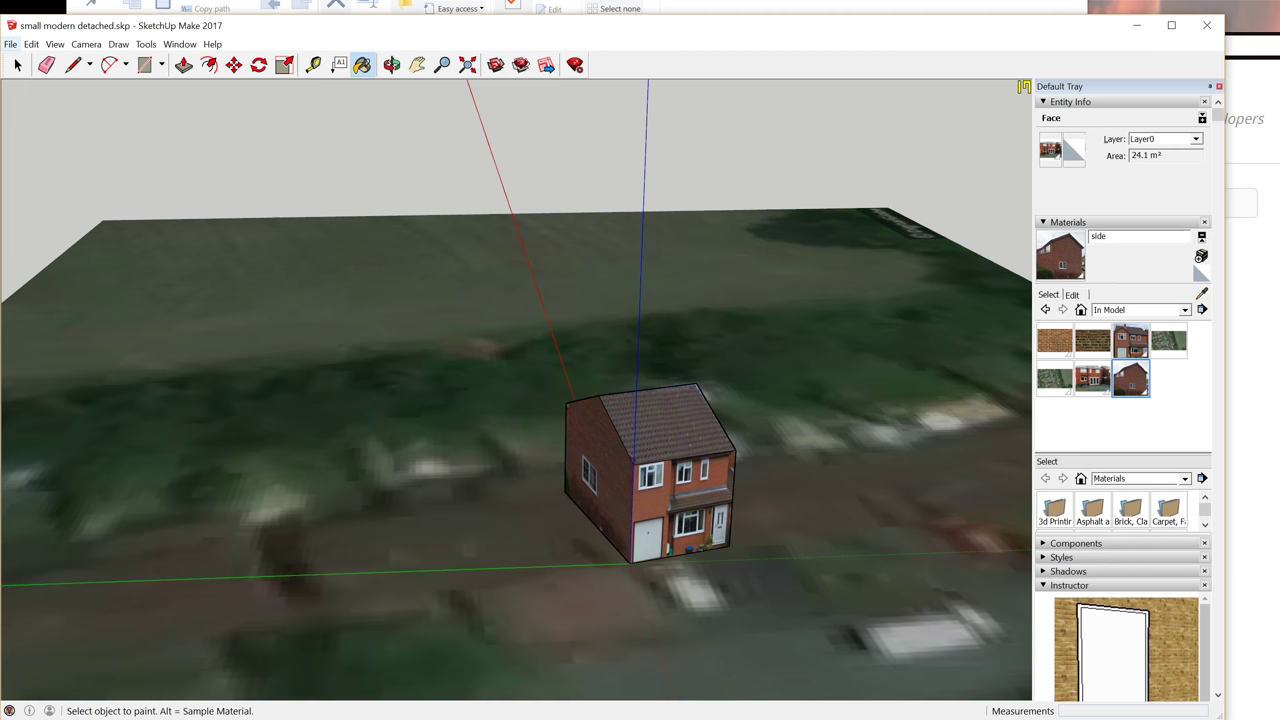
Start exporting the house as a 3D model, look through the available formats and choose COLLADA File (*.dae)
click(10, 44)
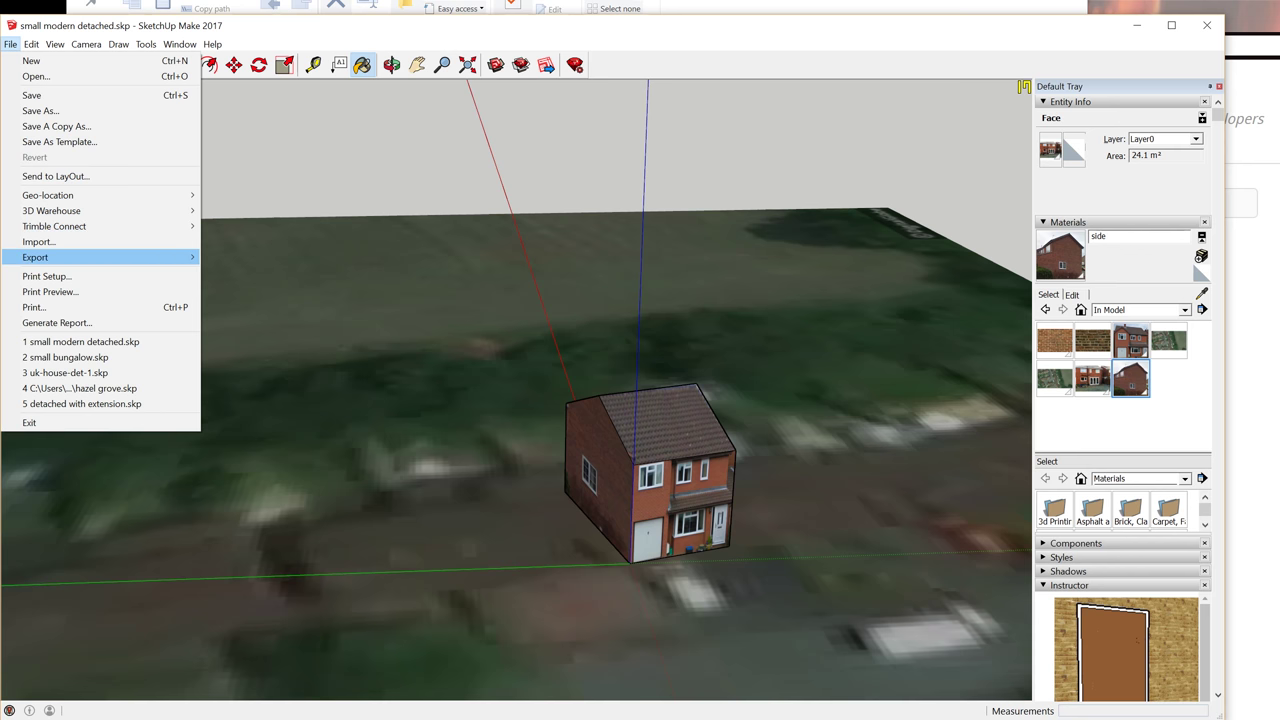
mouse_move(60, 257)
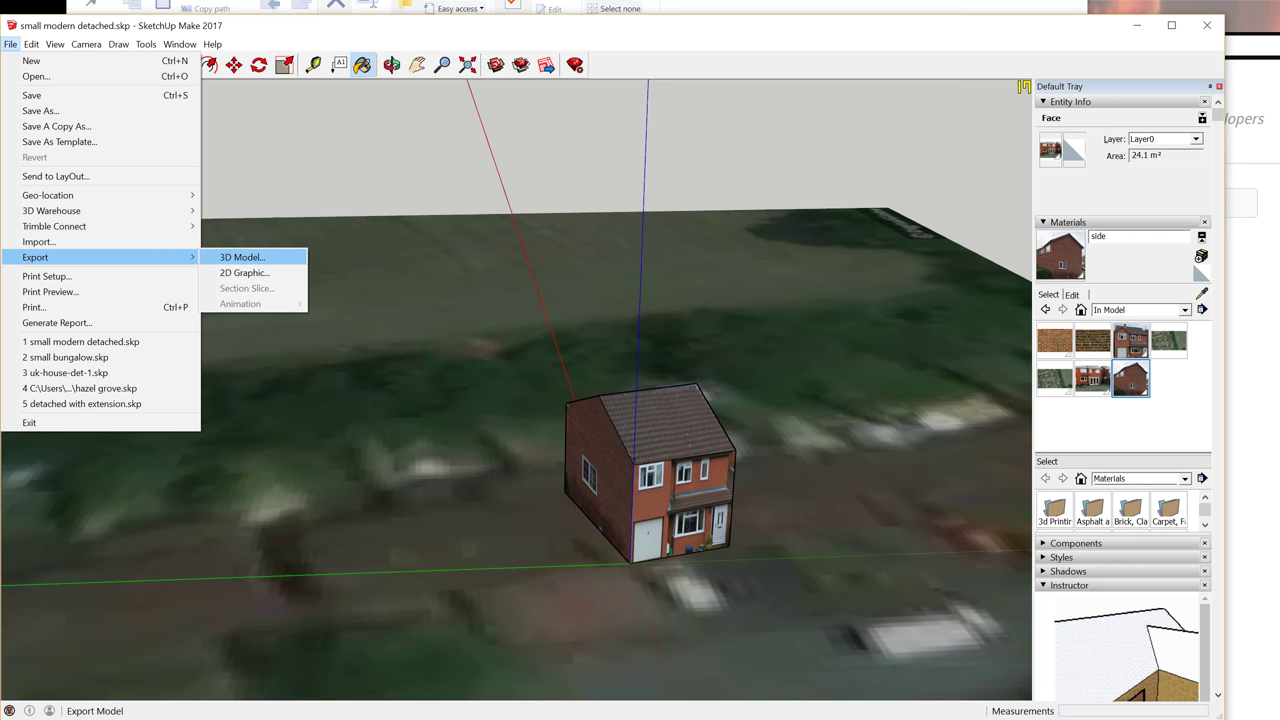
click(242, 257)
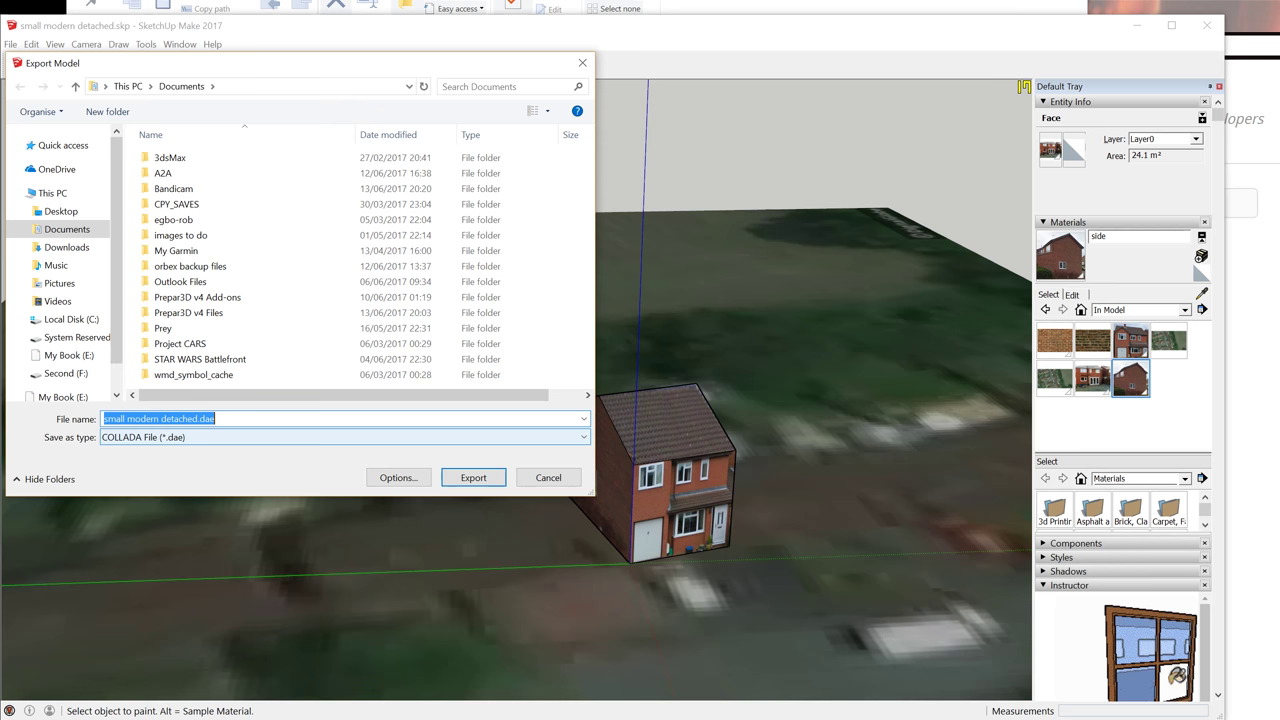
click(300, 437)
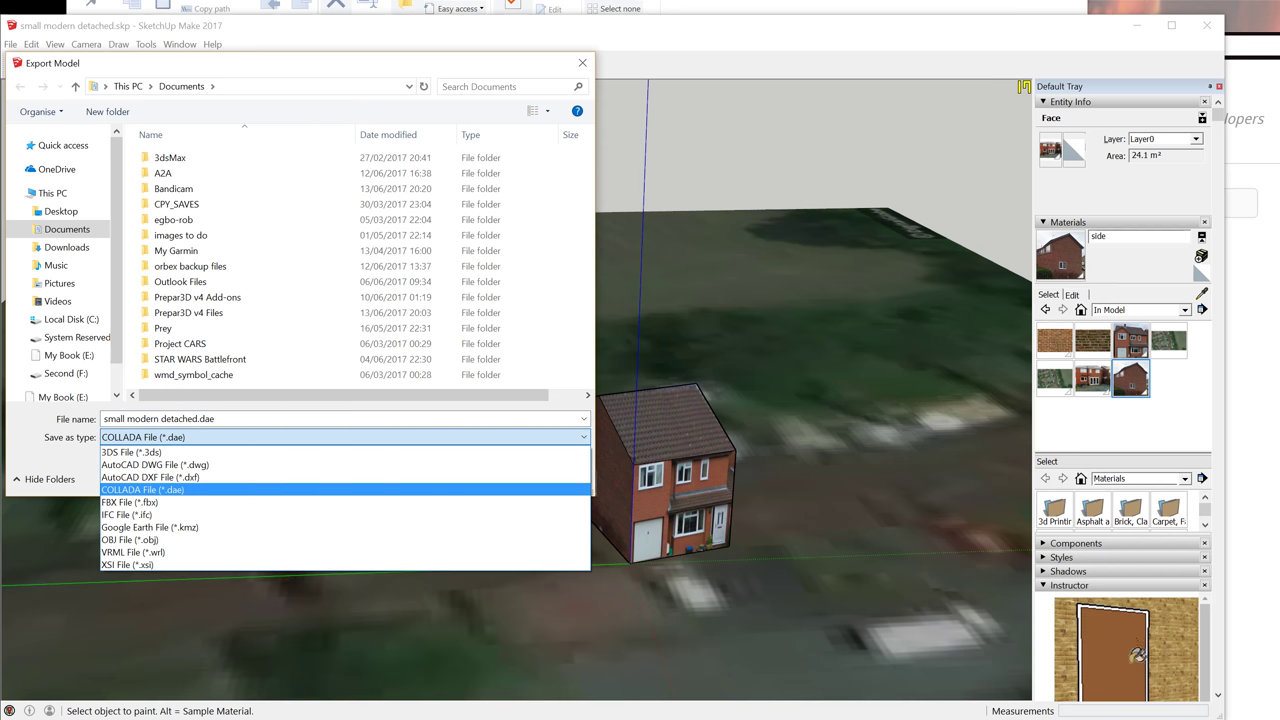
key(Up)
key(Up)
key(Up)
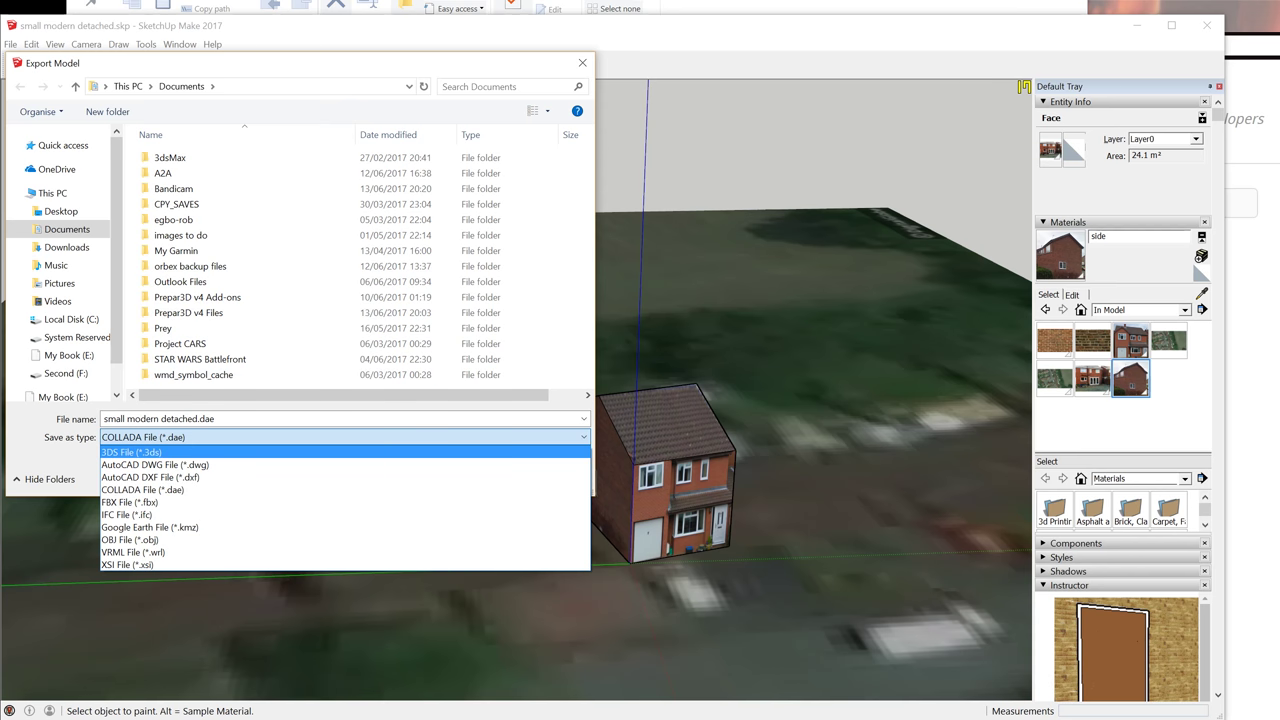
key(Down)
key(Down)
key(Down)
key(Down)
key(Down)
key(Down)
key(Down)
key(Down)
key(Up)
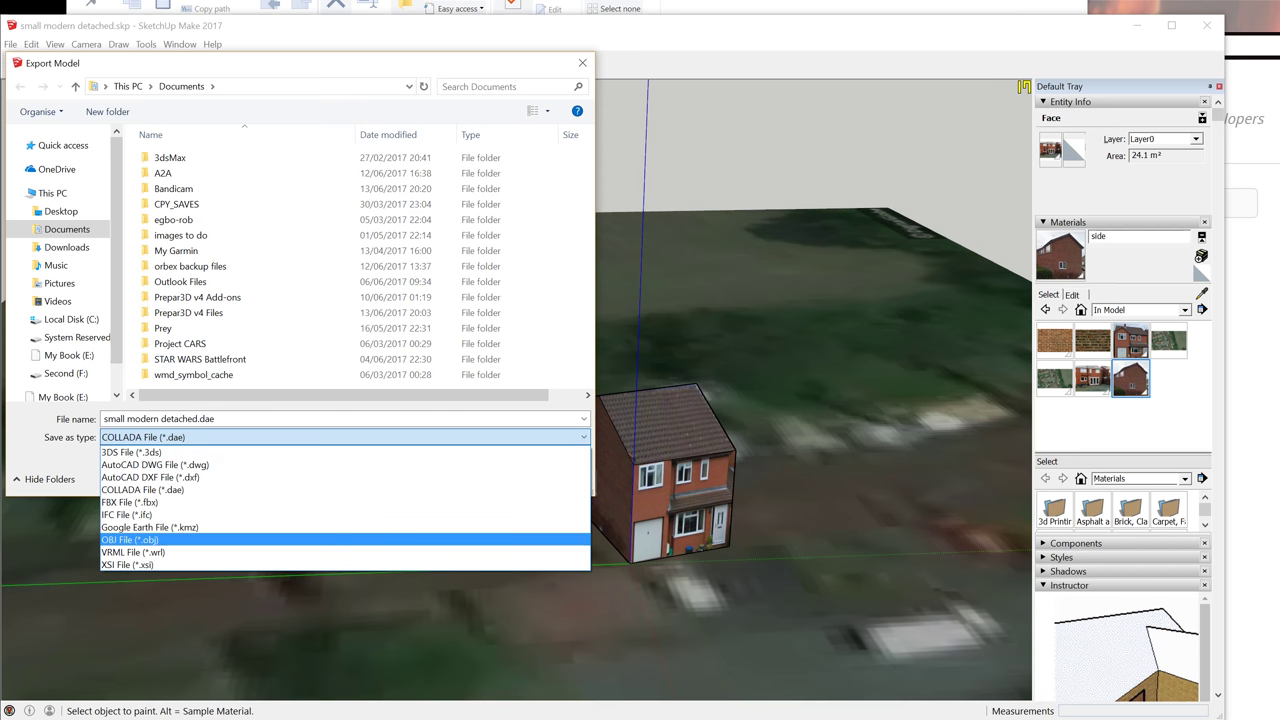
key(Up)
key(Up)
key(Up)
key(Up)
key(Up)
key(Up)
key(Up)
key(Down)
key(Down)
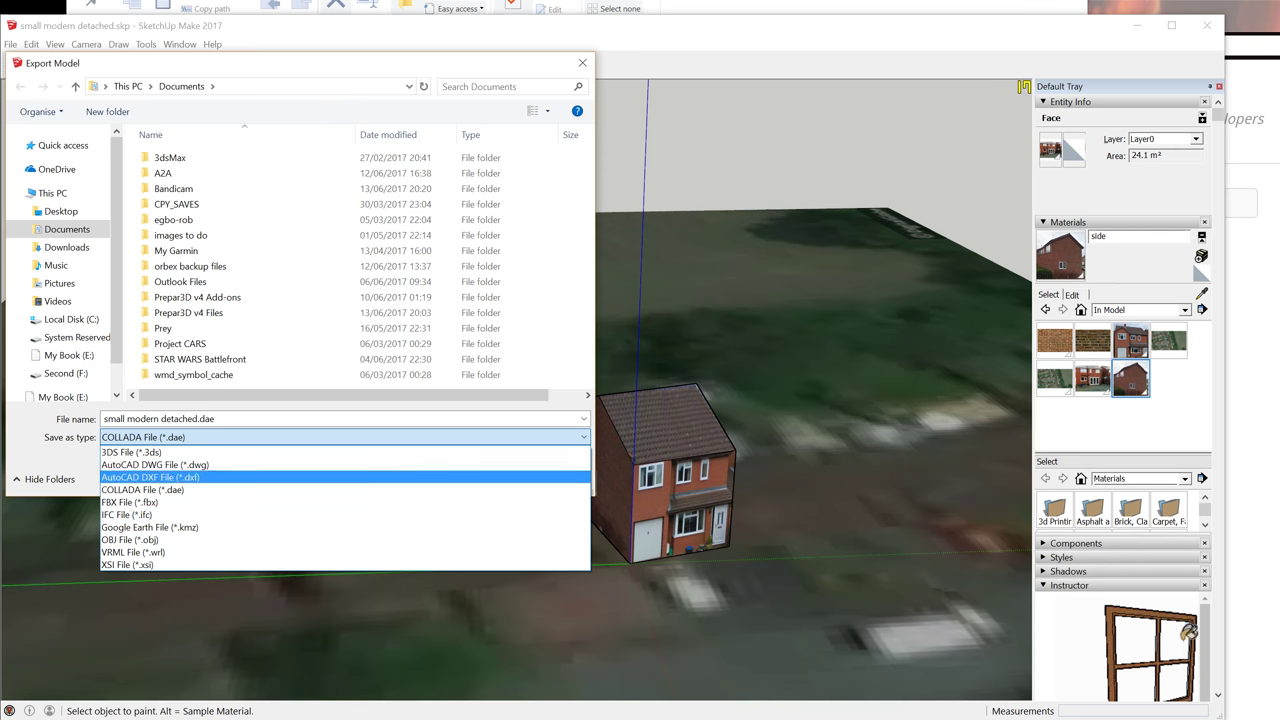
key(Down)
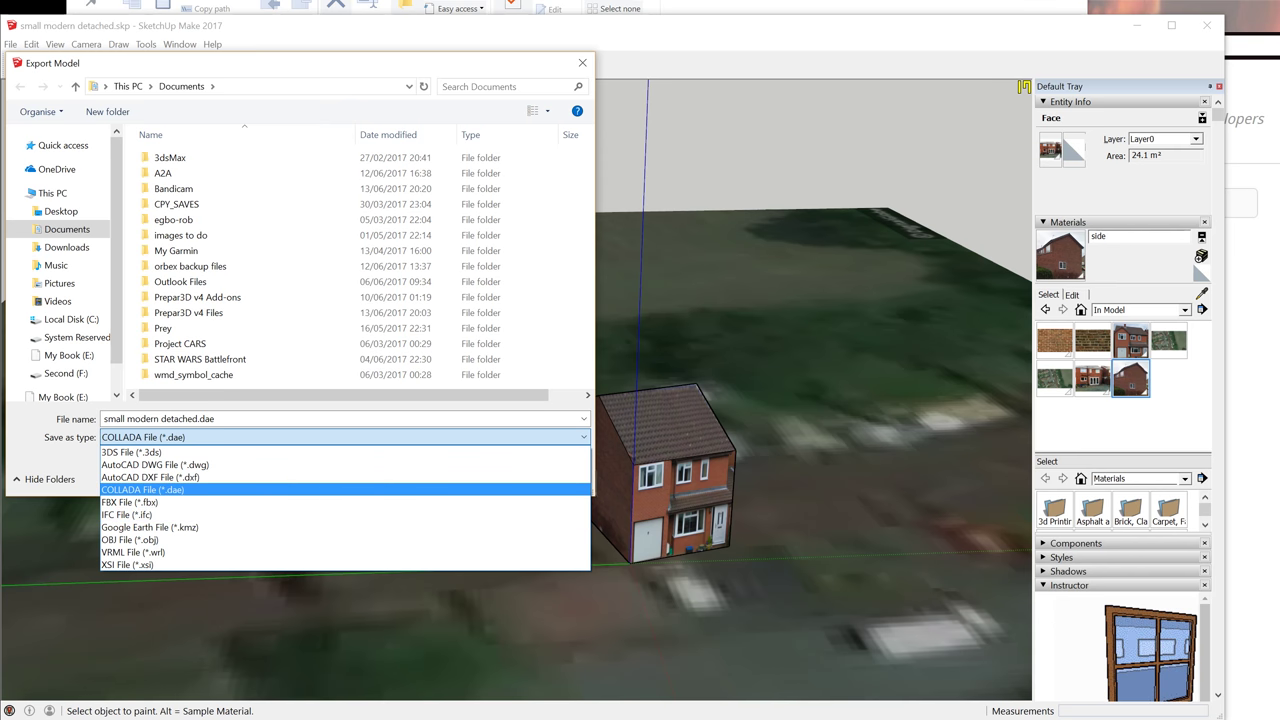
key(Return)
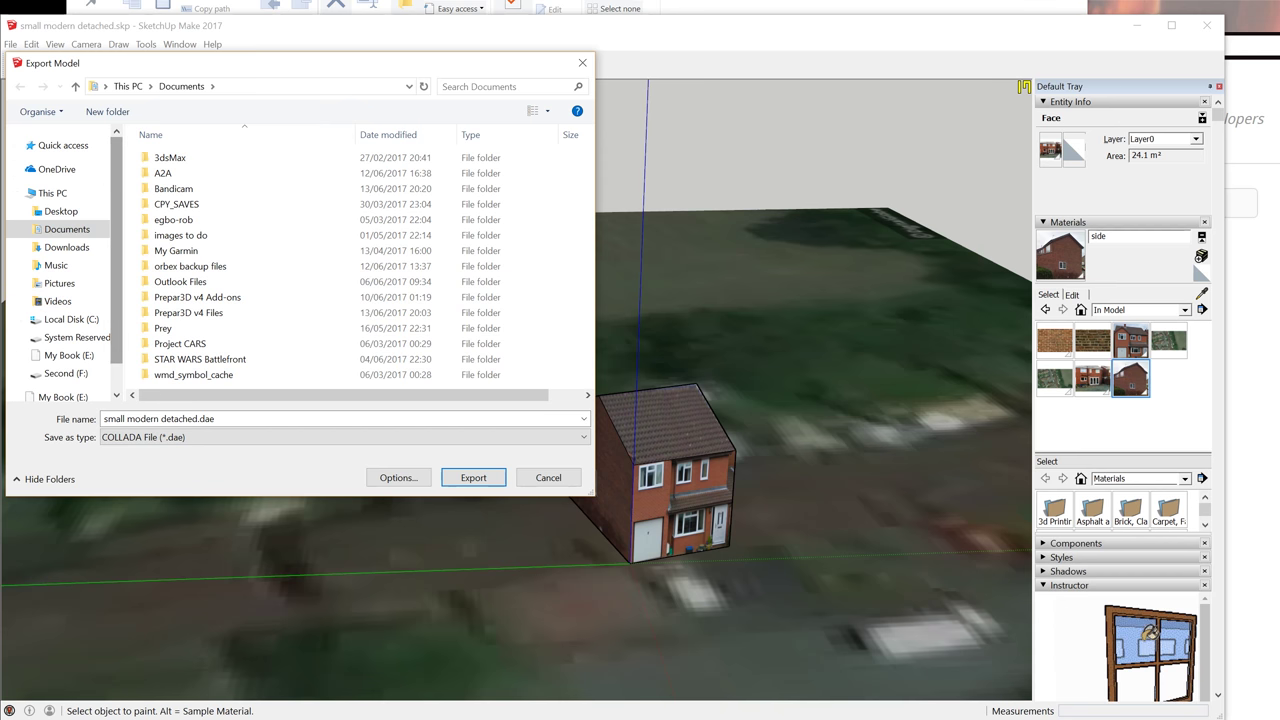
Export the model as small modern detached.dae into Desktop > P3d editing > alveley > small modern detached
scroll(60, 260, down, 1)
scroll(60, 260, up, 1)
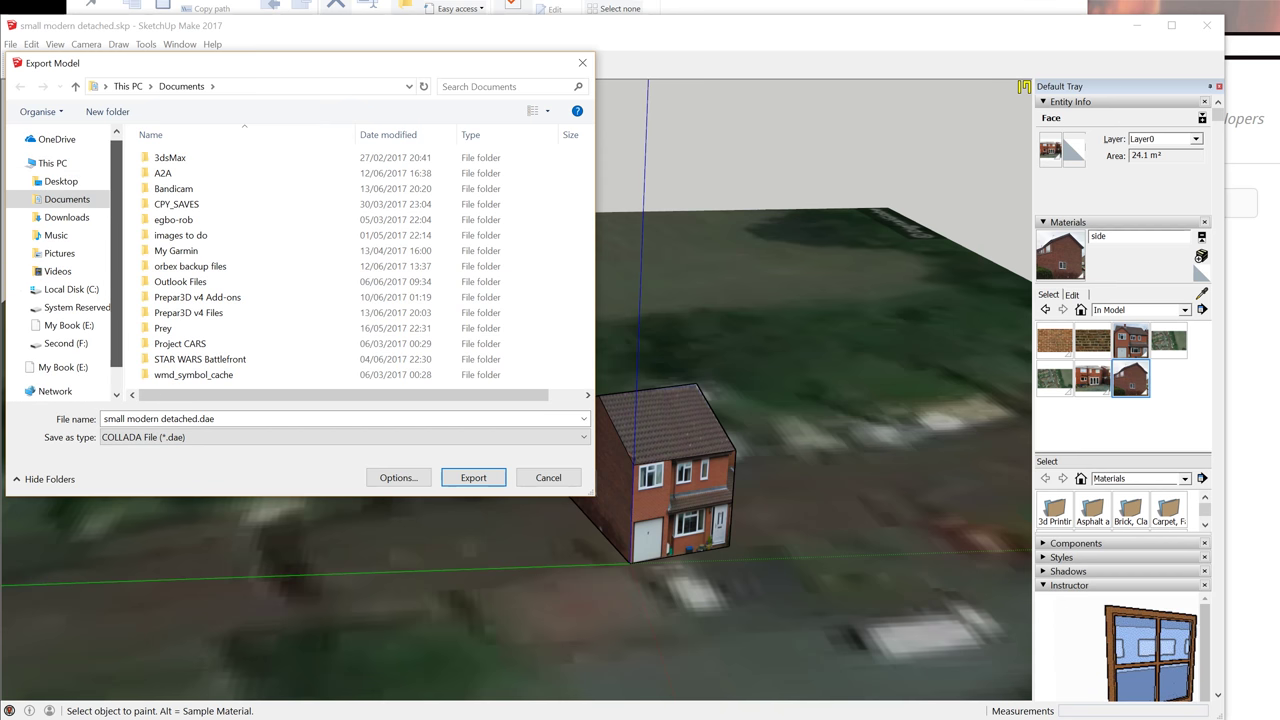
scroll(60, 211, up, 1)
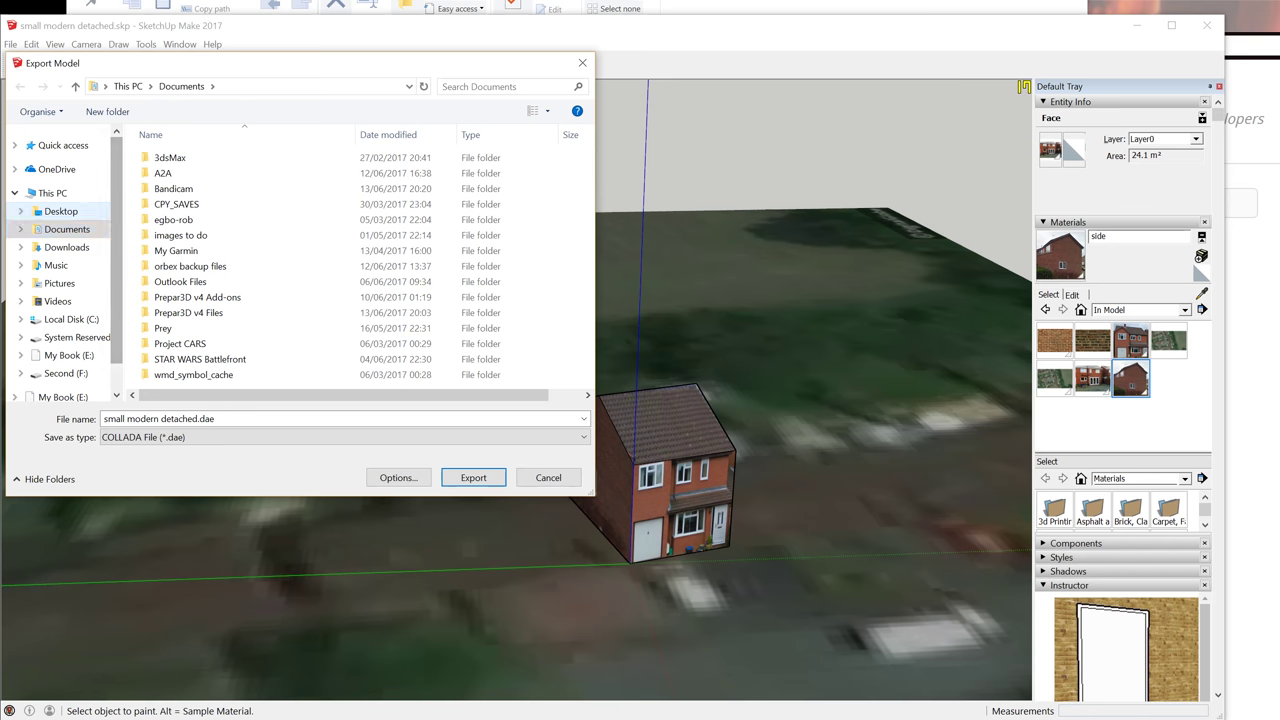
click(60, 211)
double_click(359, 170)
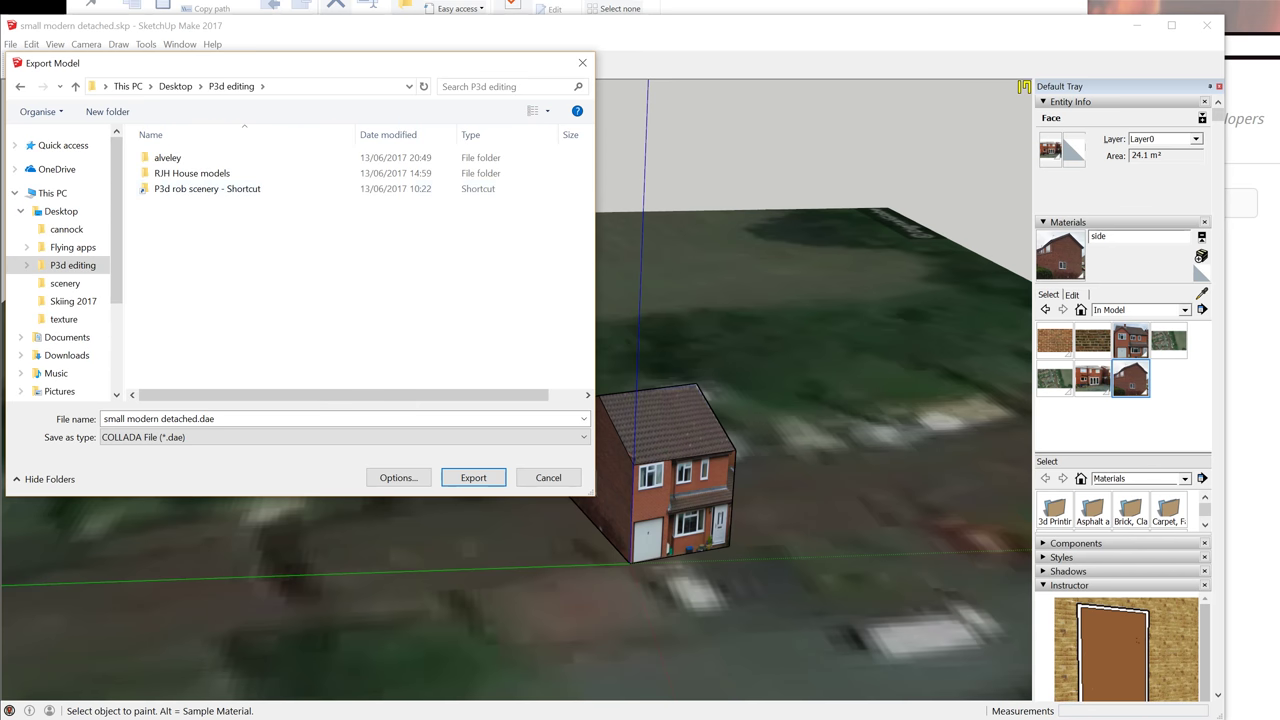
double_click(168, 158)
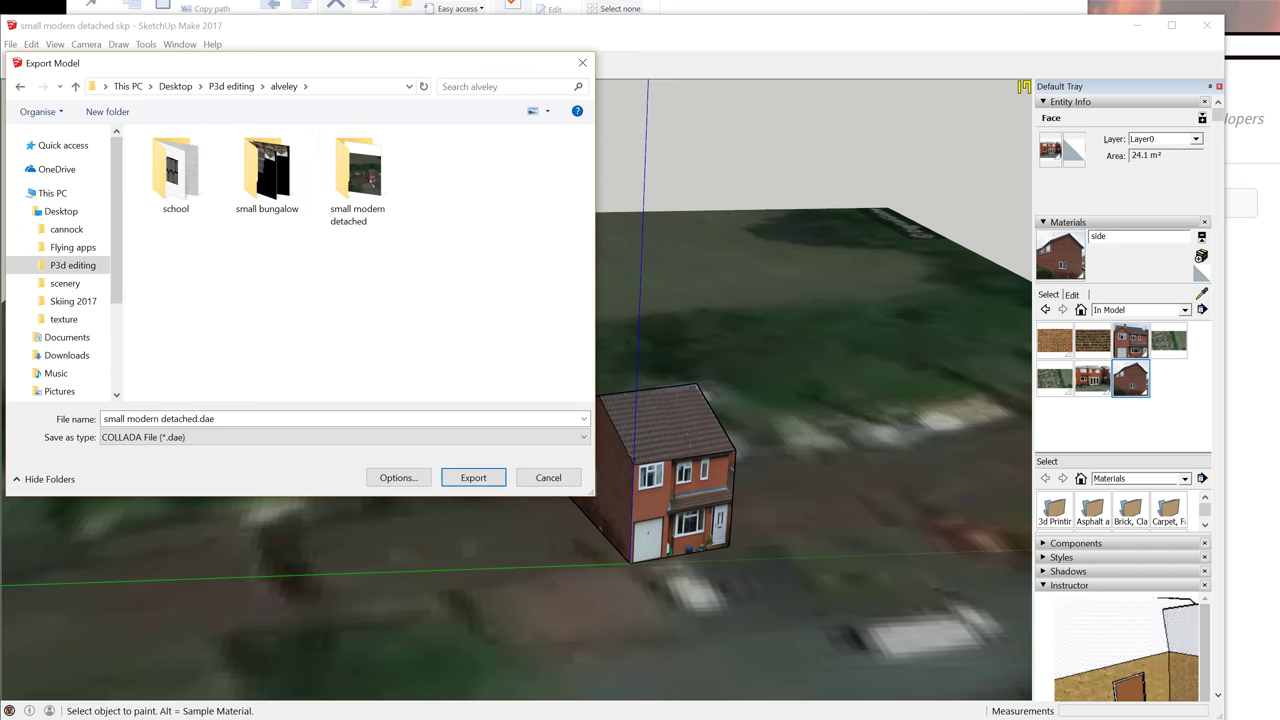
double_click(360, 178)
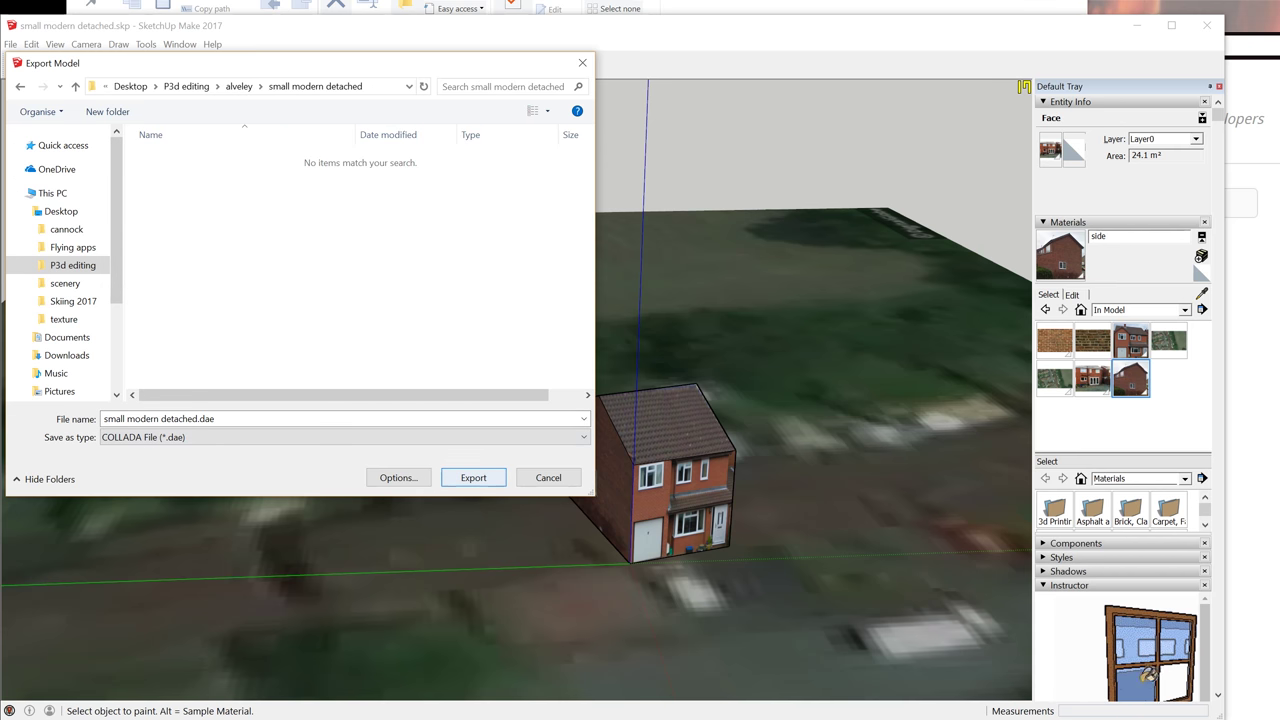
key(Return)
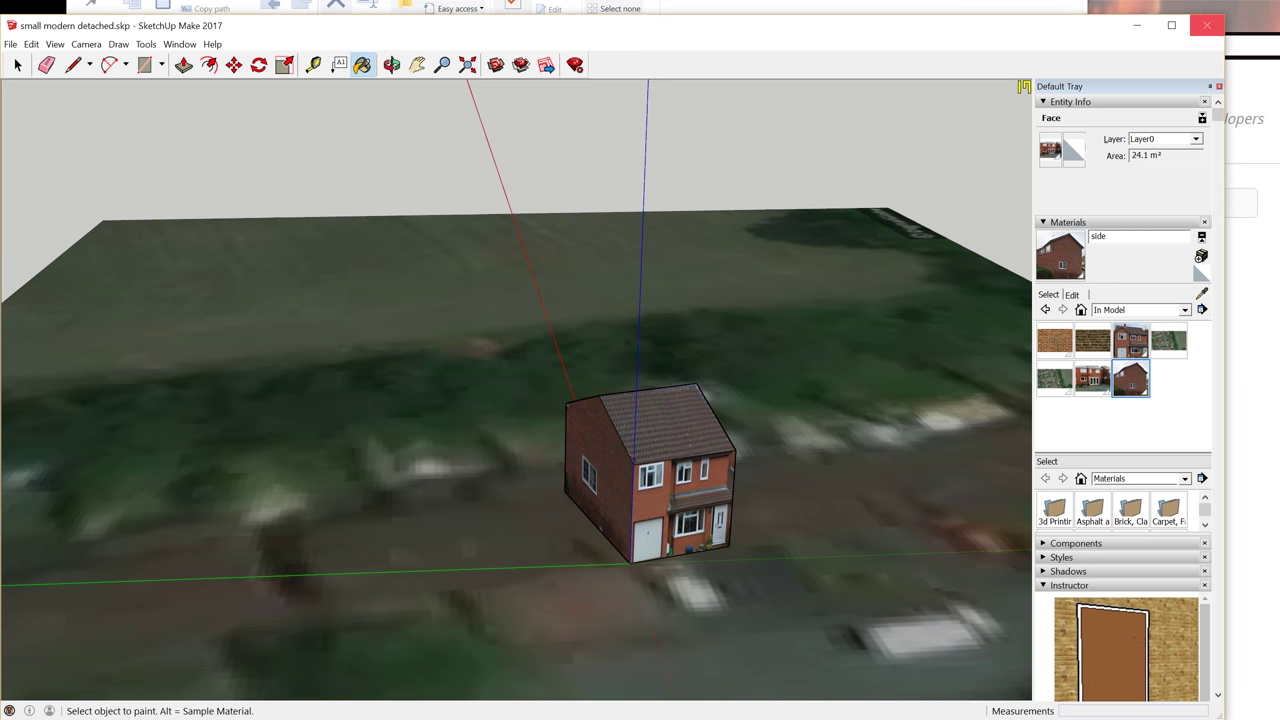
Close SketchUp, the alveley folder window and the ModelConverterX web page
click(1207, 25)
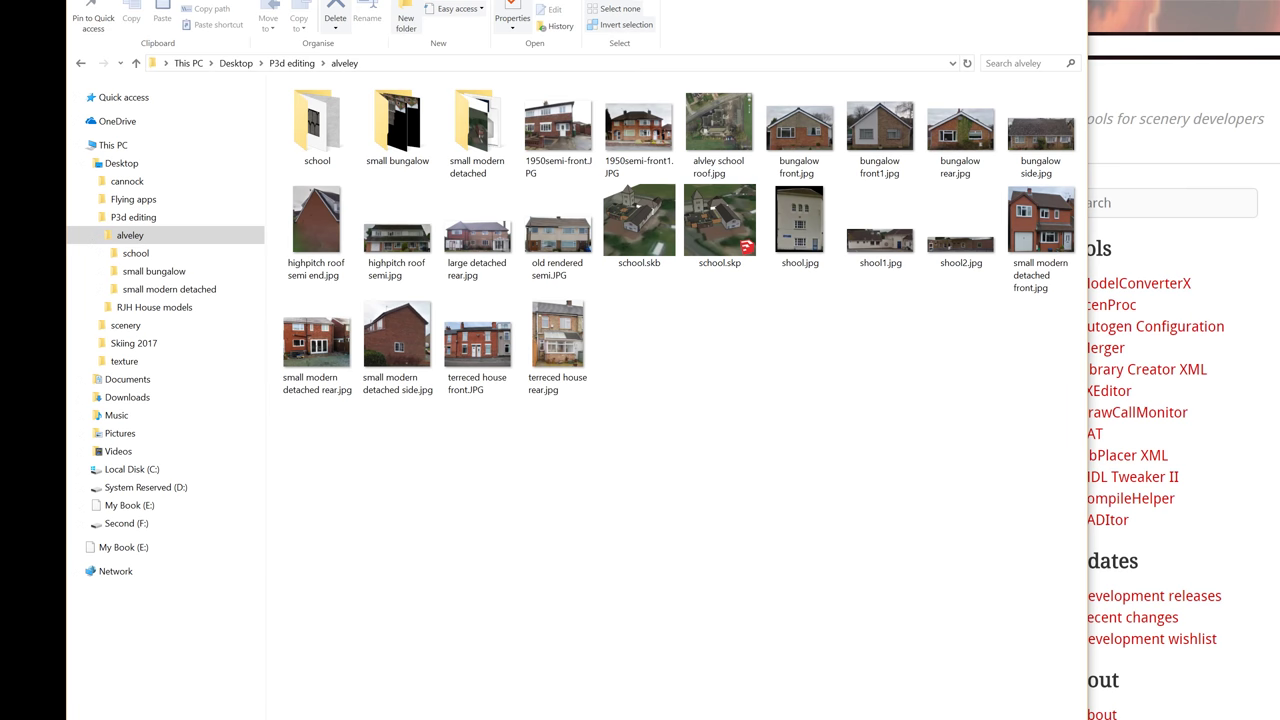
key(alt+F4)
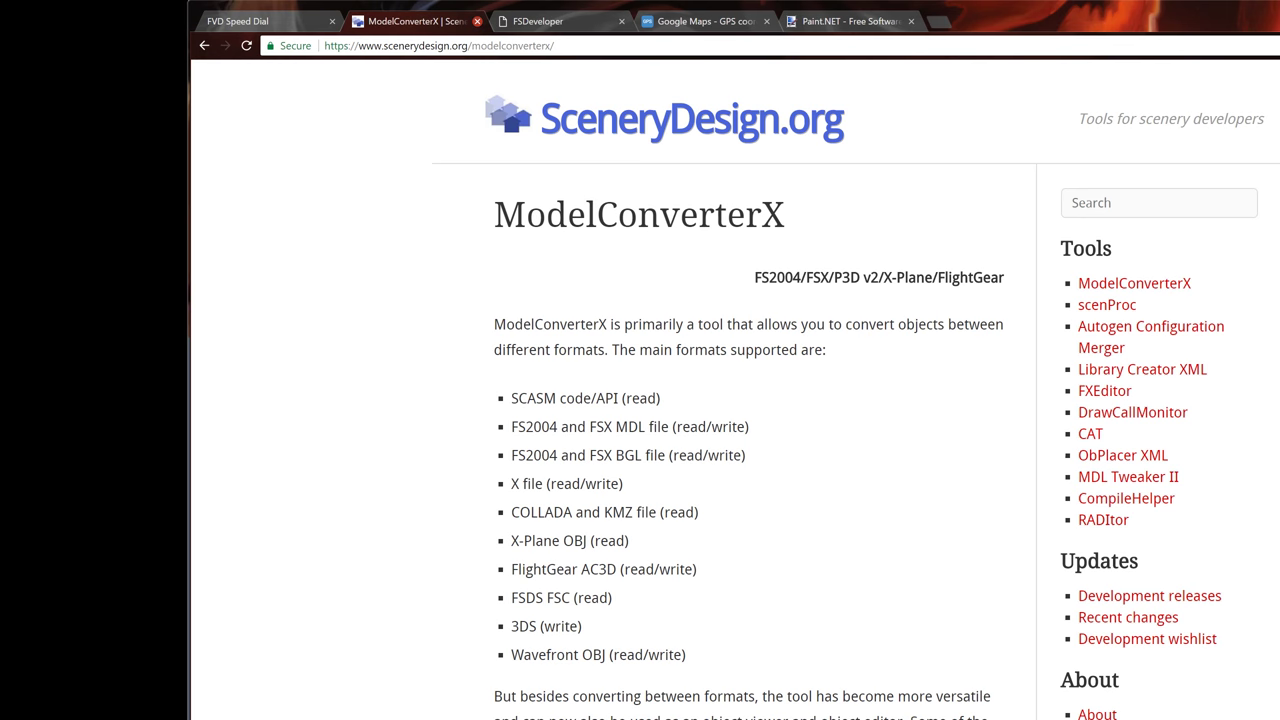
click(477, 21)
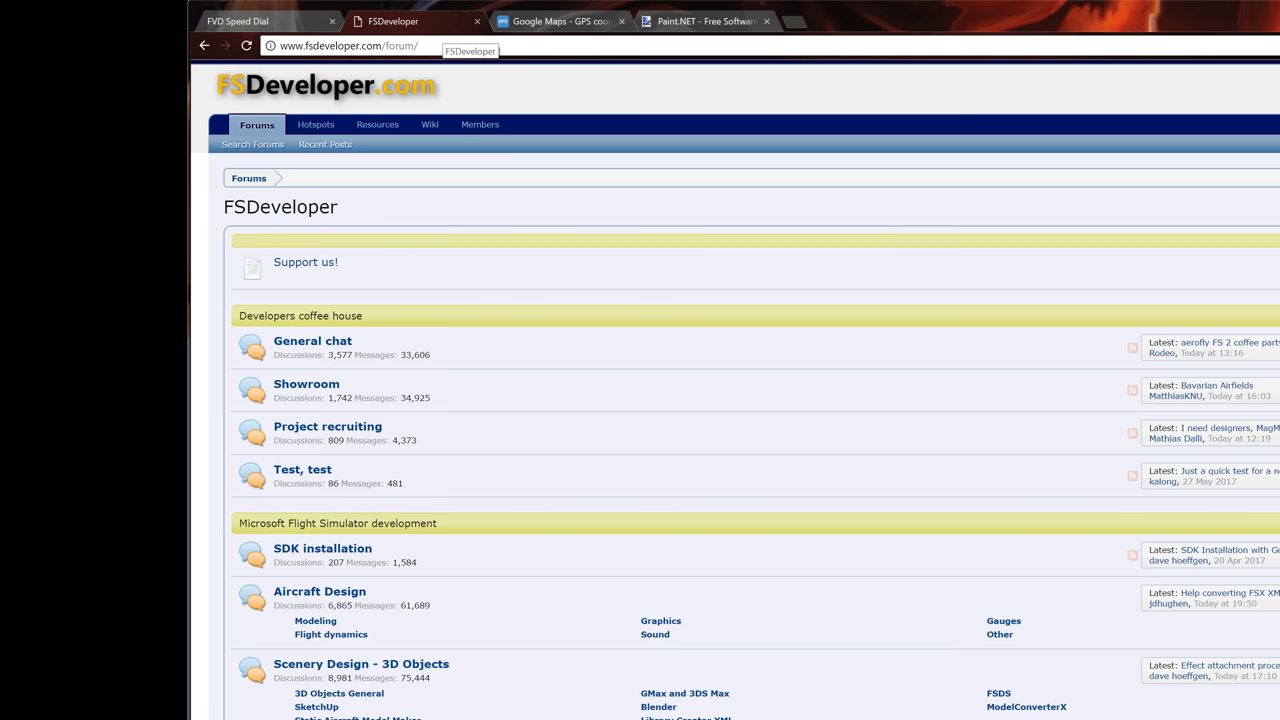
click(705, 21)
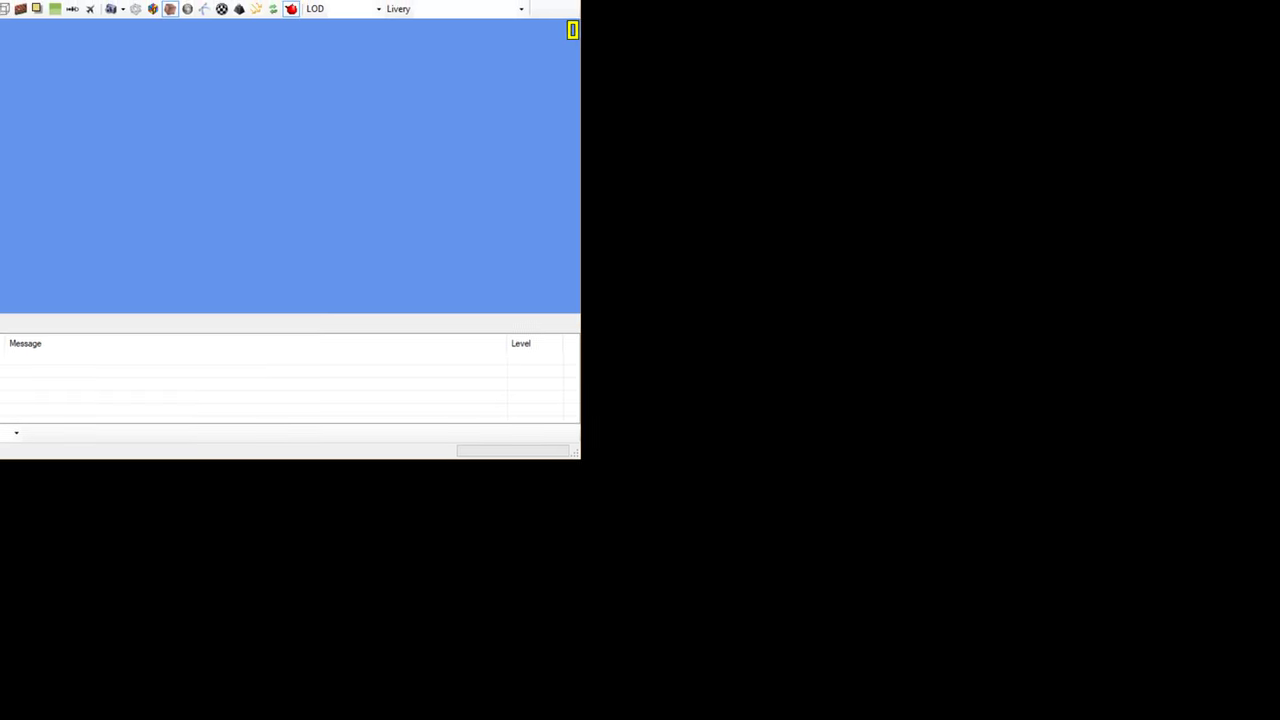
Switch to ModelConverterX and move its window fully into view
drag(2, 2, 110, 39)
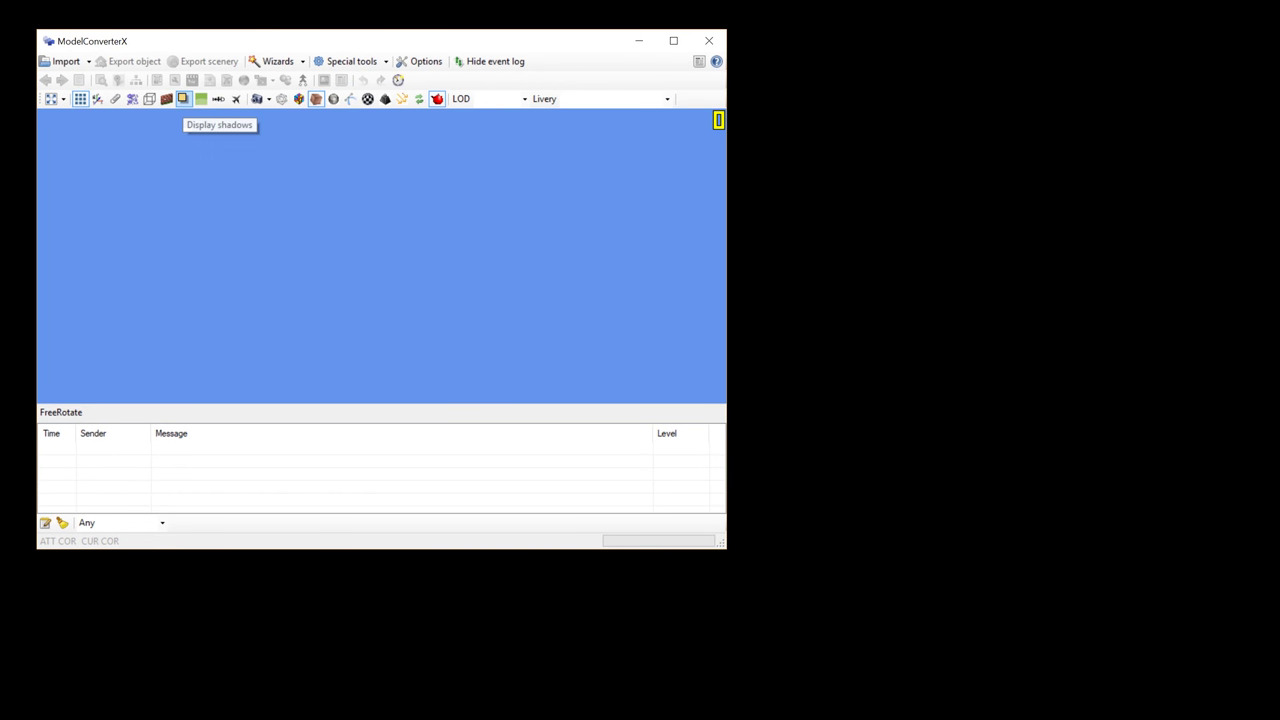